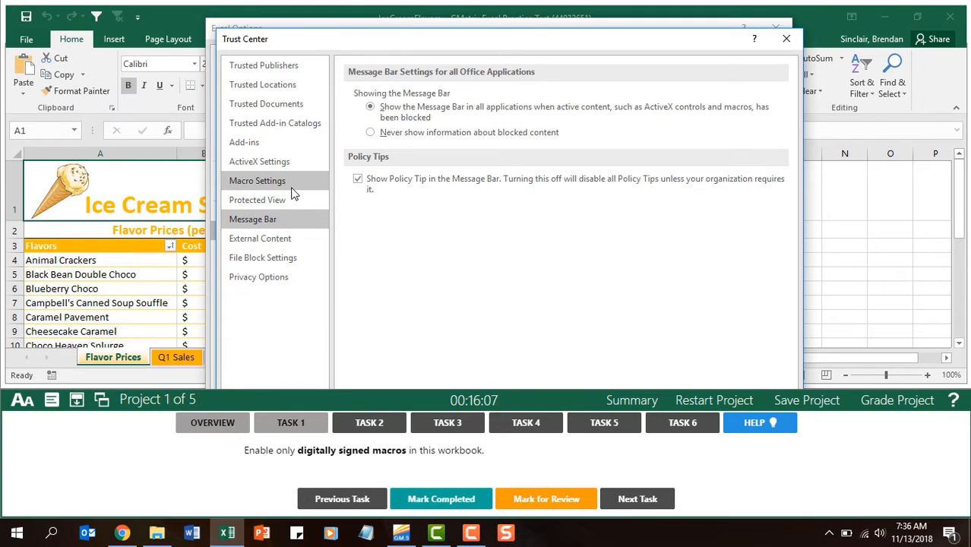
# Step: Apply the Trust Center macro setting that disables all macros except digitally signed ones, and mark Task 1 completed
pyautogui.click(294, 193)
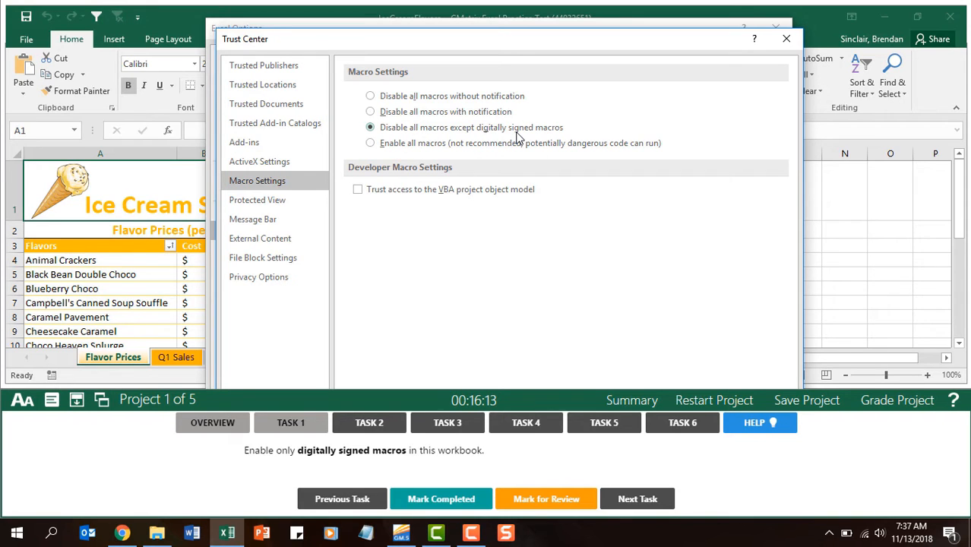
pyautogui.moveTo(573, 29)
pyautogui.mouseDown()
pyautogui.moveTo(562, 145)
pyautogui.moveTo(568, 30)
pyautogui.mouseUp()
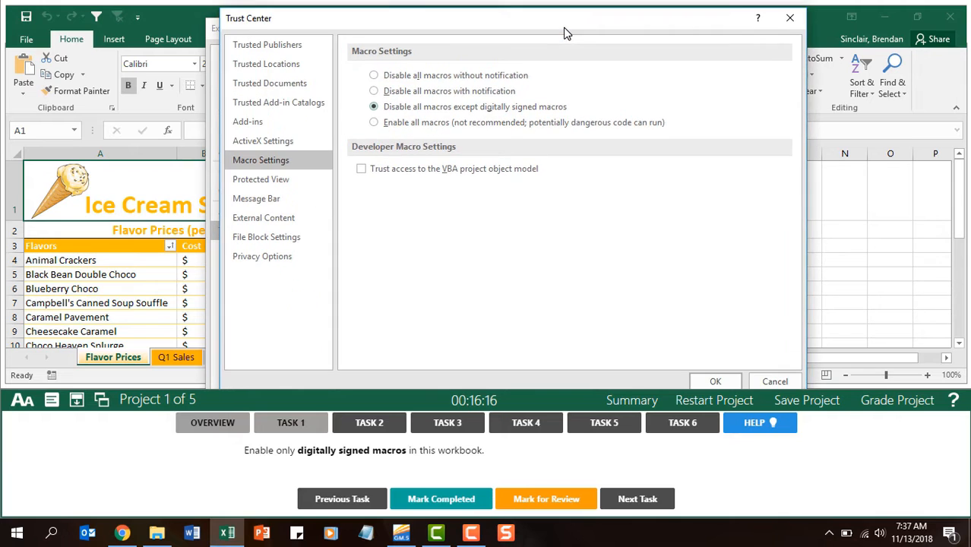
pyautogui.click(717, 378)
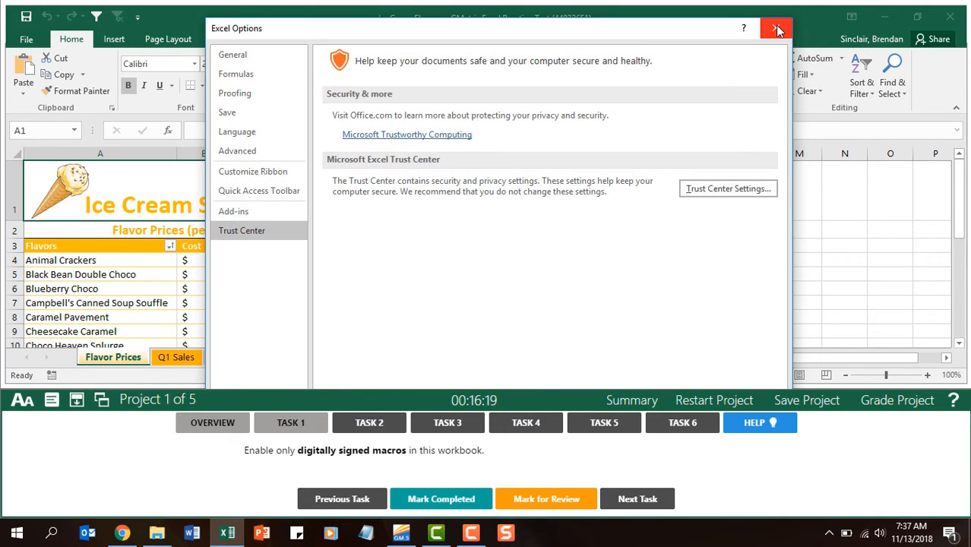
pyautogui.click(776, 30)
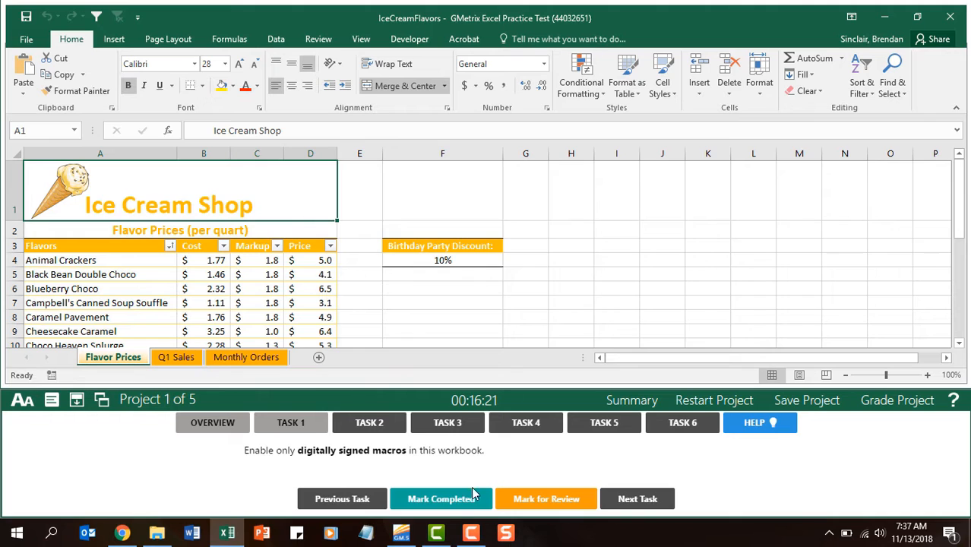
pyautogui.click(444, 500)
pyautogui.click(373, 430)
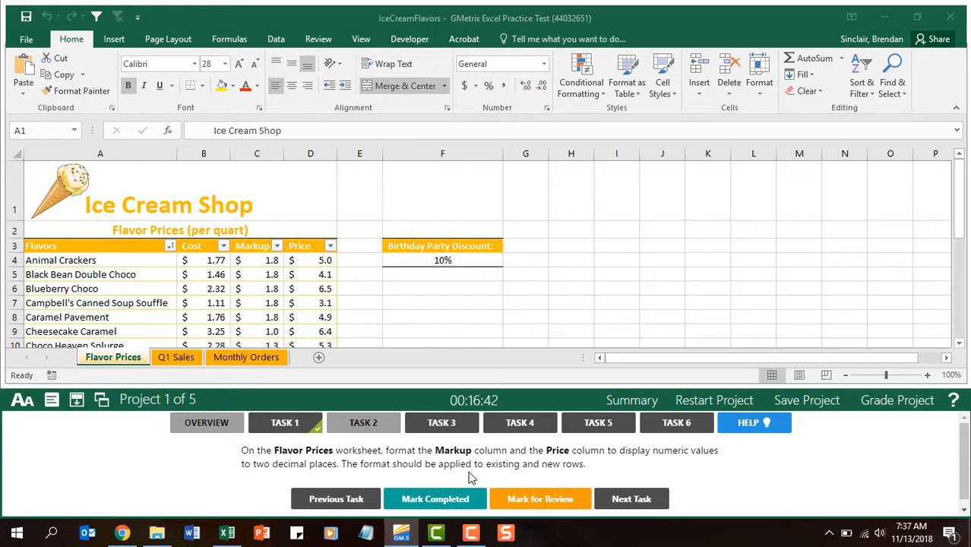
# Step: Format the Markup and Price columns on the Flavor Prices sheet to two decimal places, and mark Task 2 completed
pyautogui.click(255, 154)
pyautogui.moveTo(255, 153); pyautogui.dragTo(304, 153)
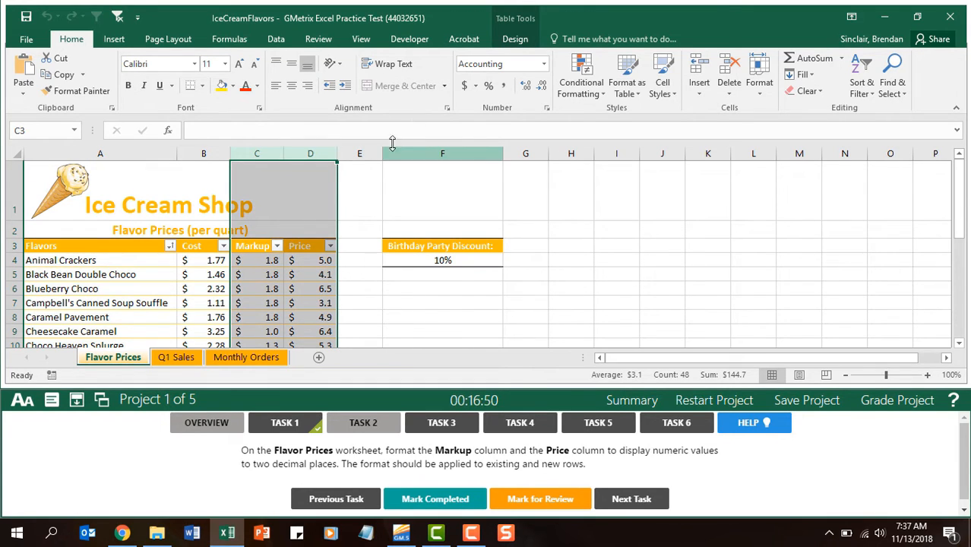
pyautogui.click(525, 87)
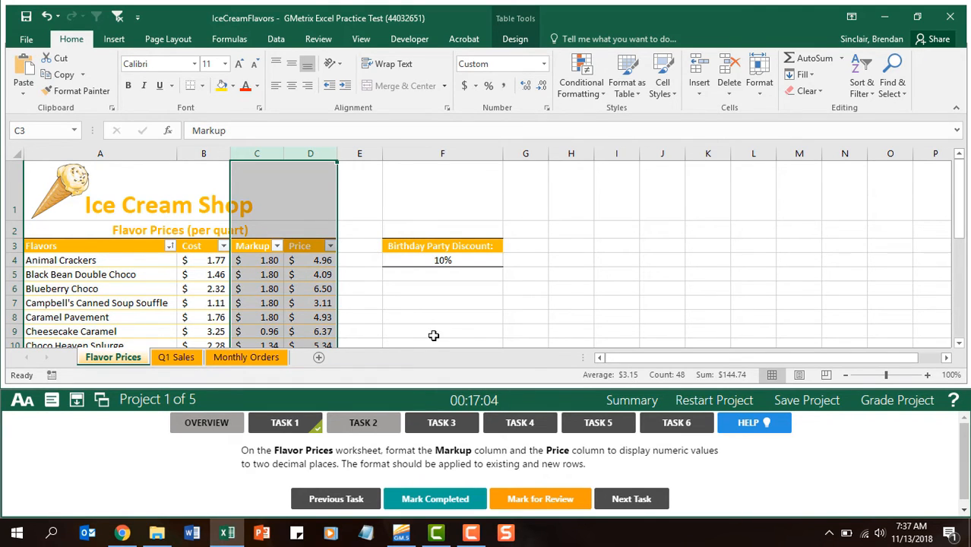
pyautogui.click(427, 497)
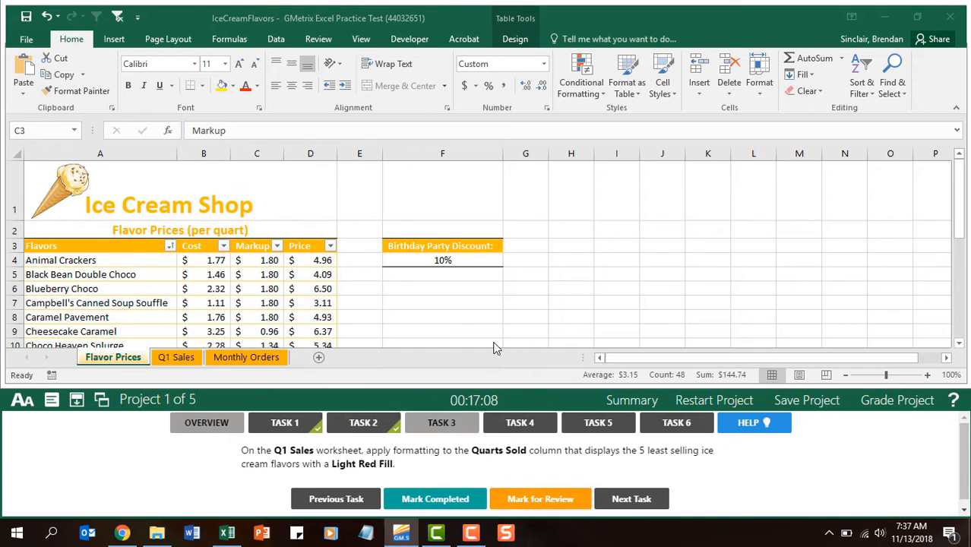
# Step: On the Q1 Sales sheet, highlight the bottom 5 items in the Quarts Sold column with Light Red Fill, and mark Task 3 completed
pyautogui.click(174, 357)
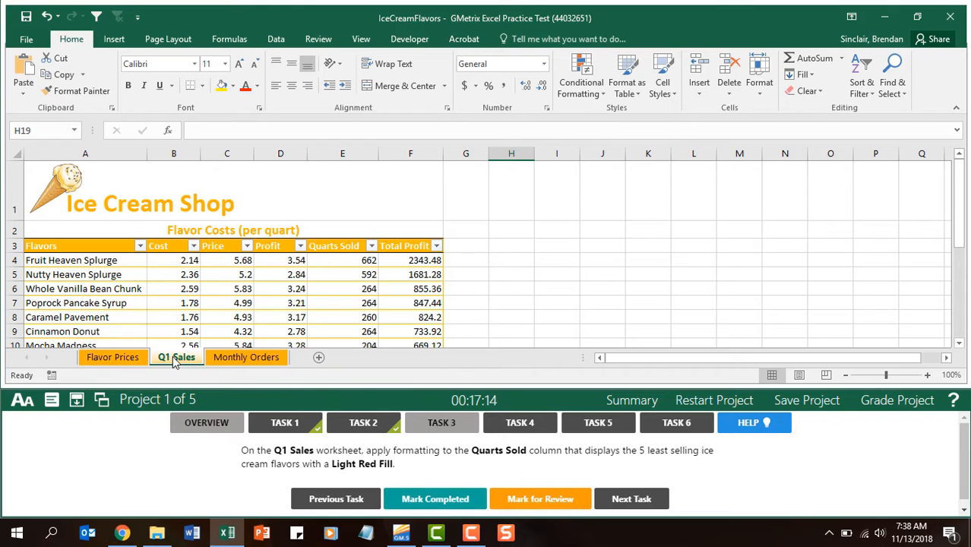
pyautogui.click(345, 155)
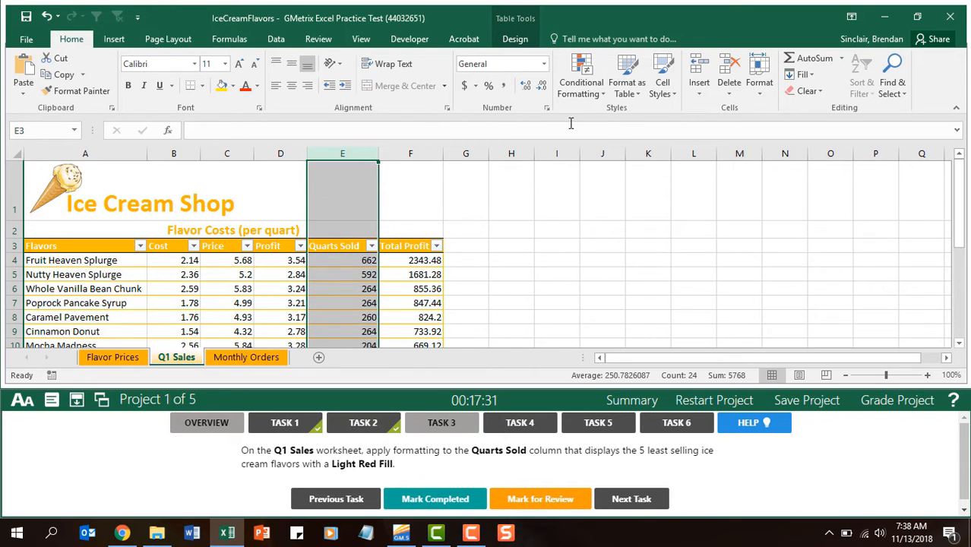
pyautogui.click(600, 93)
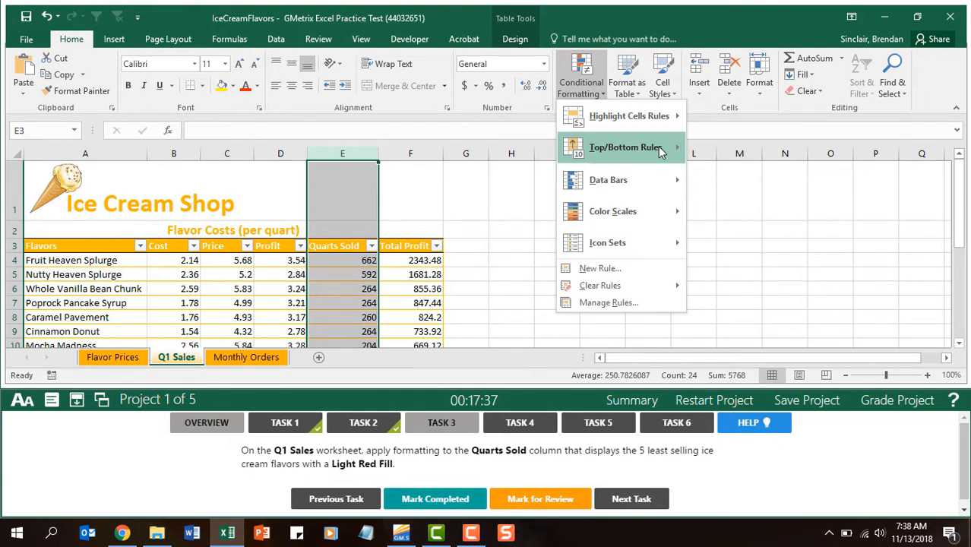
pyautogui.moveTo(659, 151)
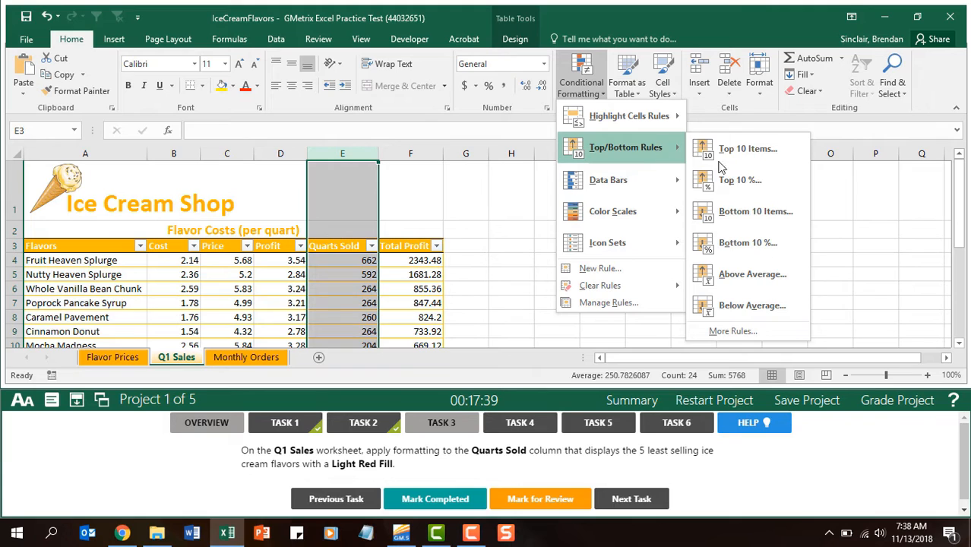
pyautogui.click(759, 217)
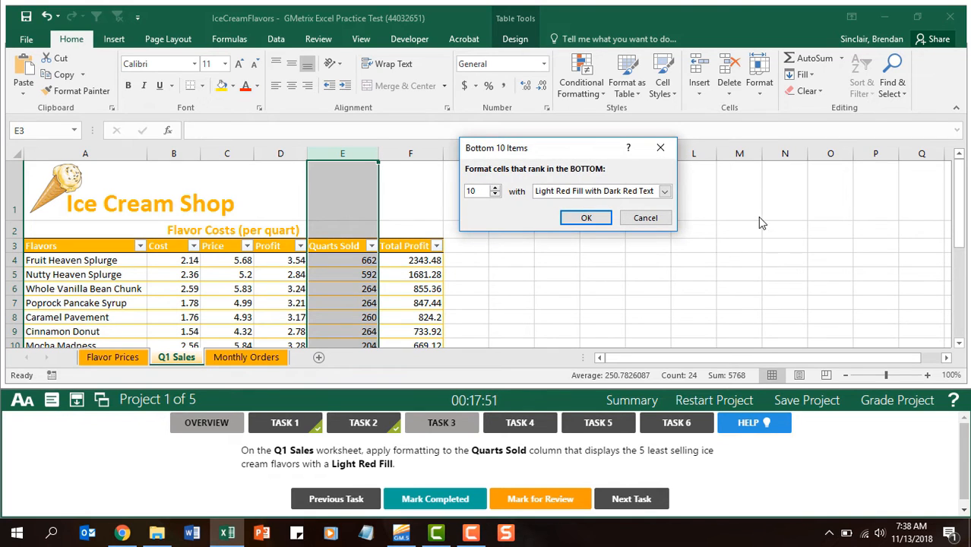
pyautogui.click(494, 195)
pyautogui.click(494, 194)
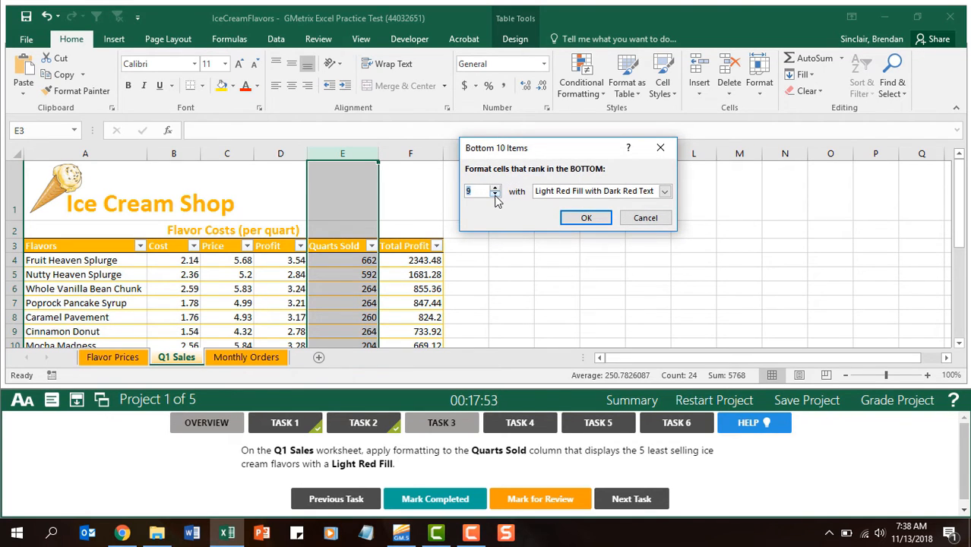
pyautogui.click(495, 194)
pyautogui.click(495, 194)
pyautogui.click(640, 194)
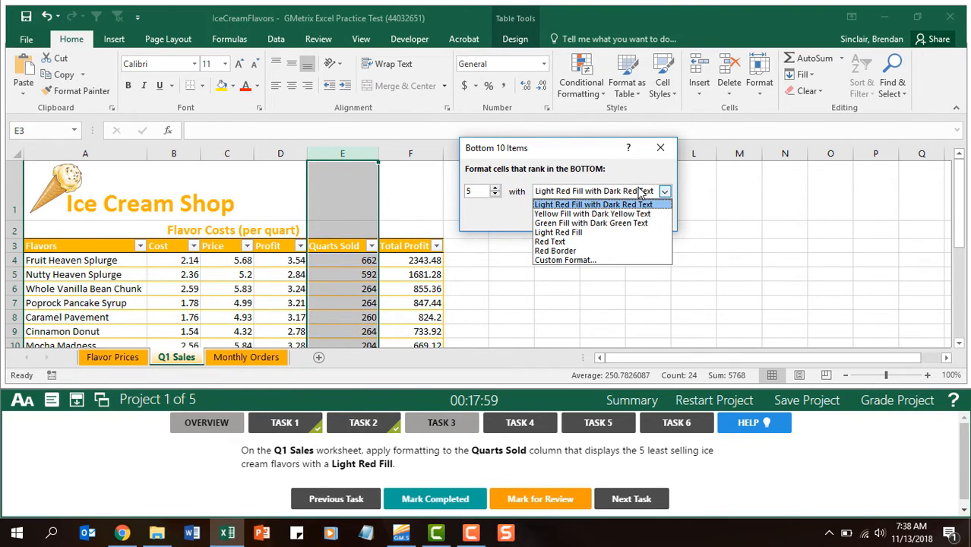
pyautogui.click(602, 234)
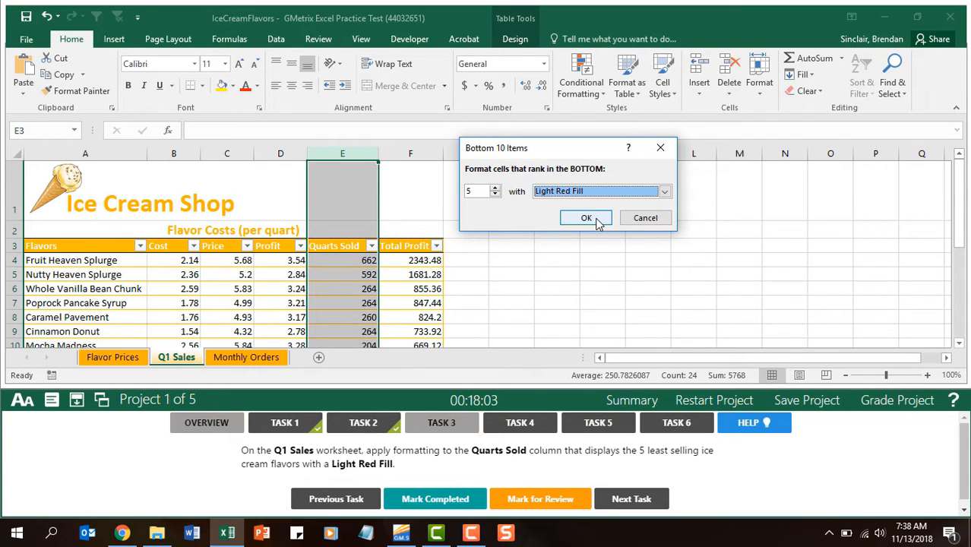
pyautogui.click(586, 218)
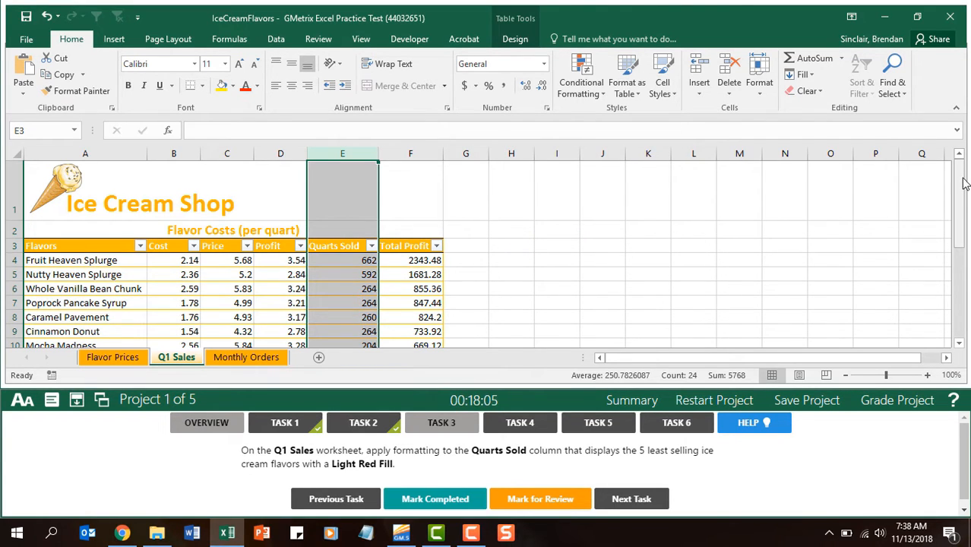
pyautogui.moveTo(960, 182)
pyautogui.mouseDown()
pyautogui.moveTo(961, 262)
pyautogui.moveTo(961, 179)
pyautogui.mouseUp()
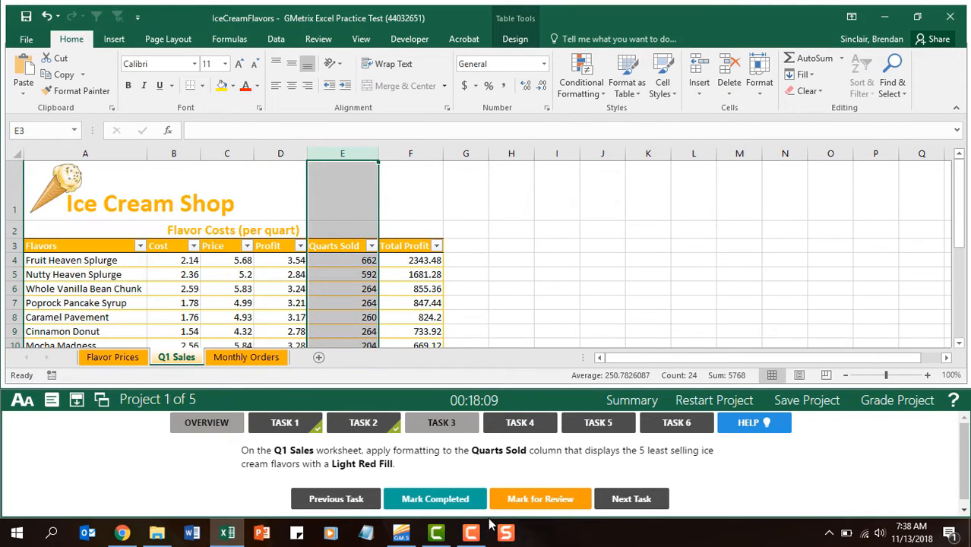
pyautogui.click(463, 499)
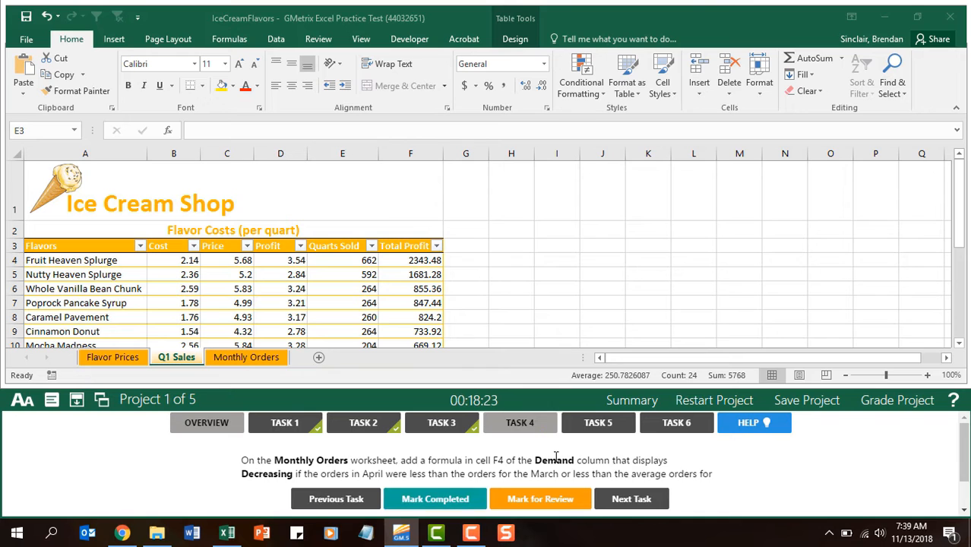
# Step: Read the full Task 4 instructions and insert an OR function in cell F4 of the Monthly Orders worksheet
pyautogui.click(265, 357)
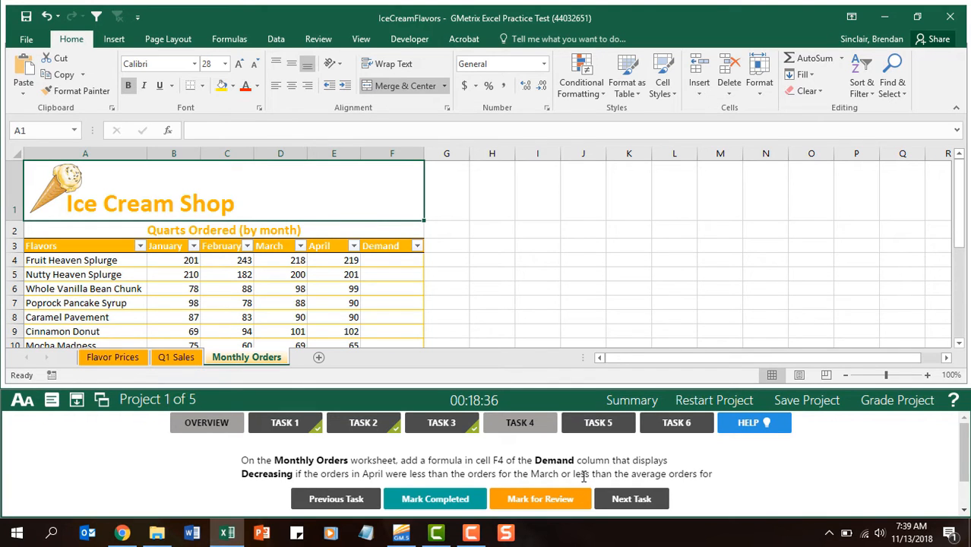
pyautogui.click(965, 453)
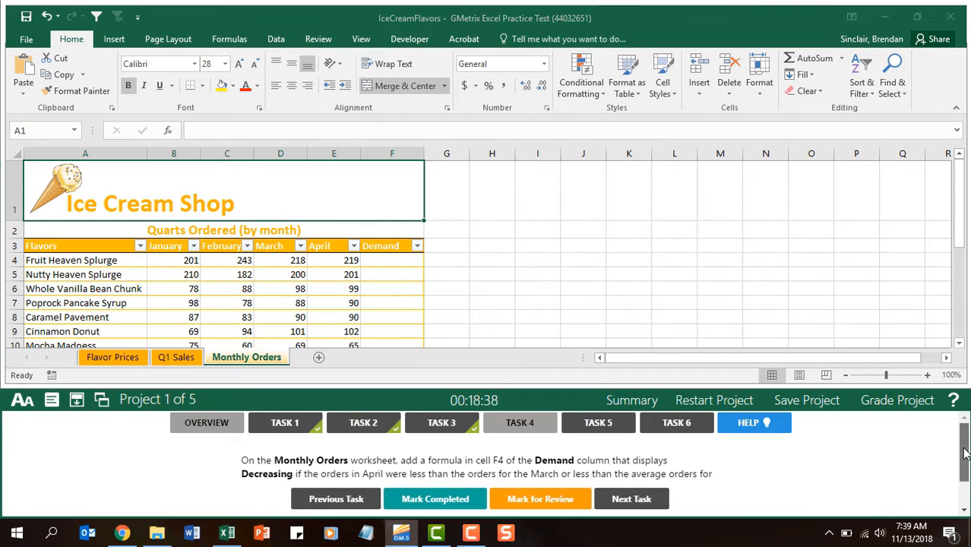
pyautogui.moveTo(965, 454); pyautogui.dragTo(965, 473)
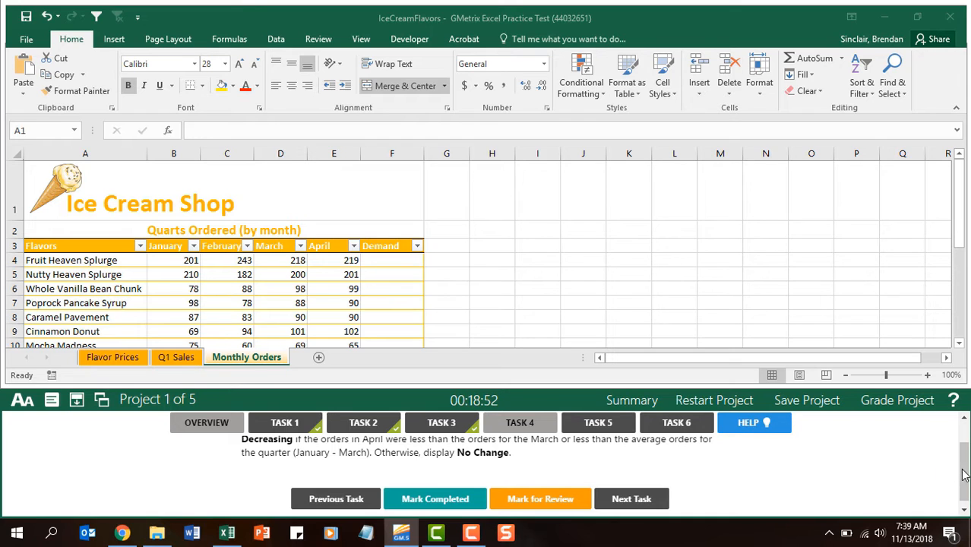
pyautogui.moveTo(964, 476); pyautogui.dragTo(966, 447)
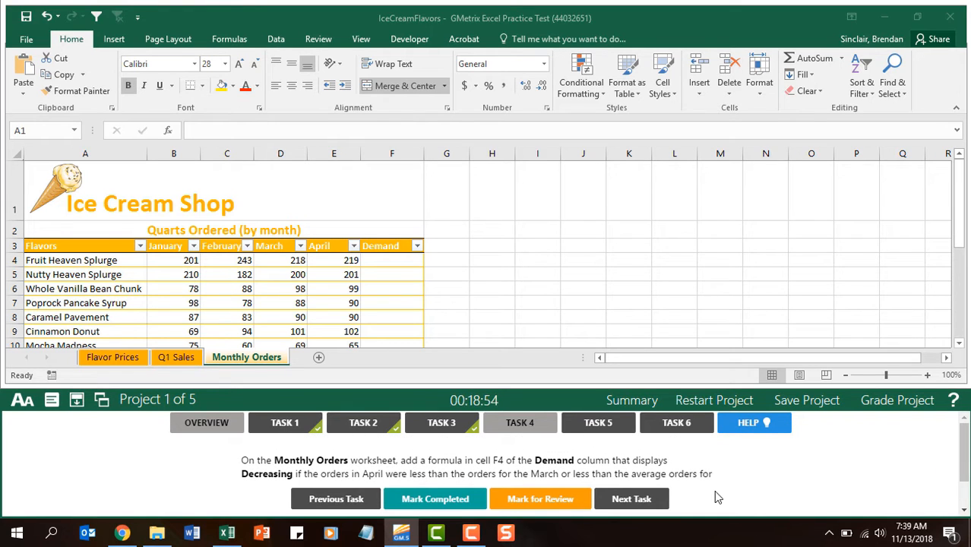
pyautogui.click(390, 263)
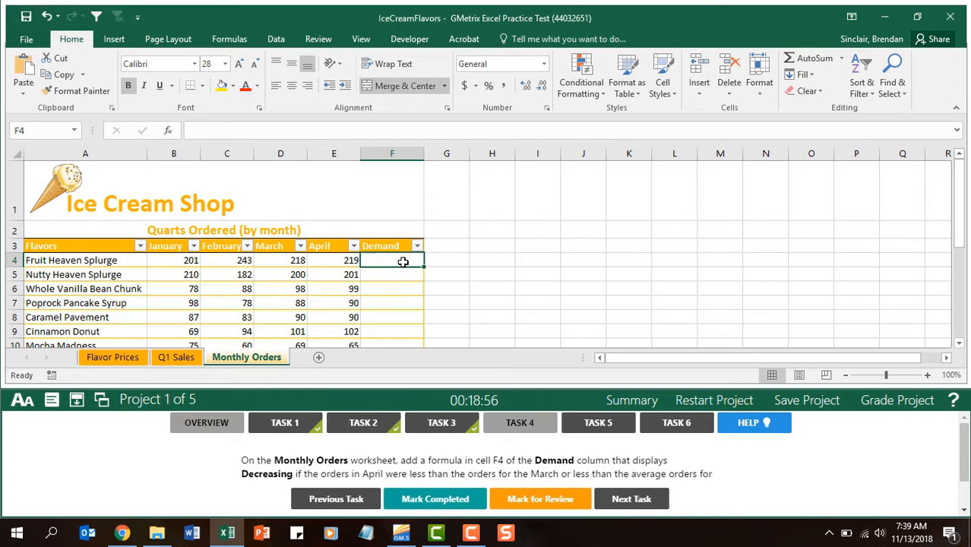
pyautogui.click(167, 131)
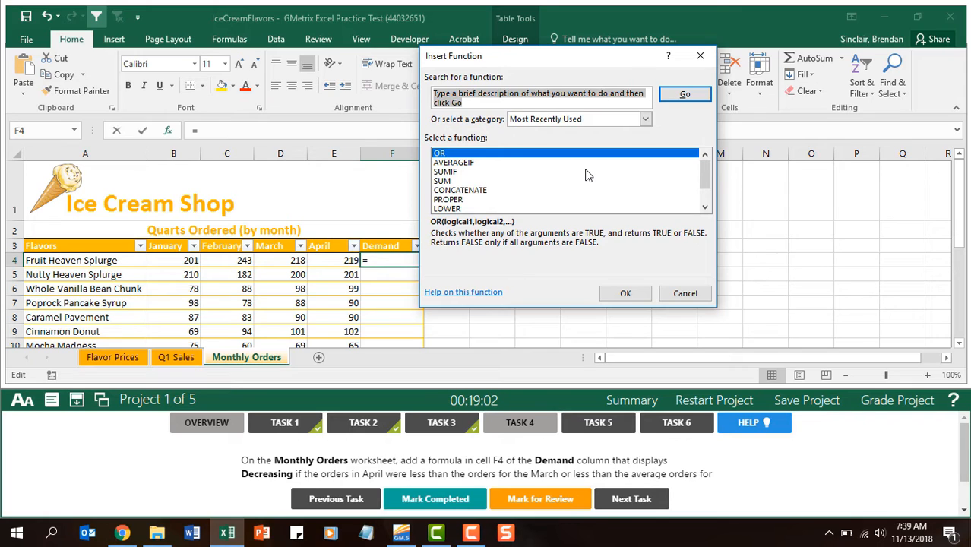
pyautogui.write('or')
pyautogui.click(705, 93)
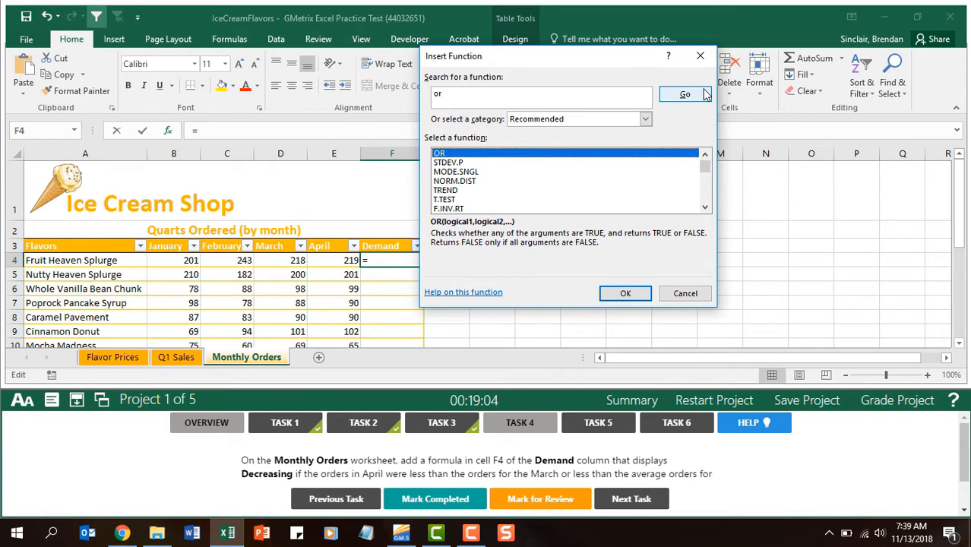
pyautogui.click(621, 294)
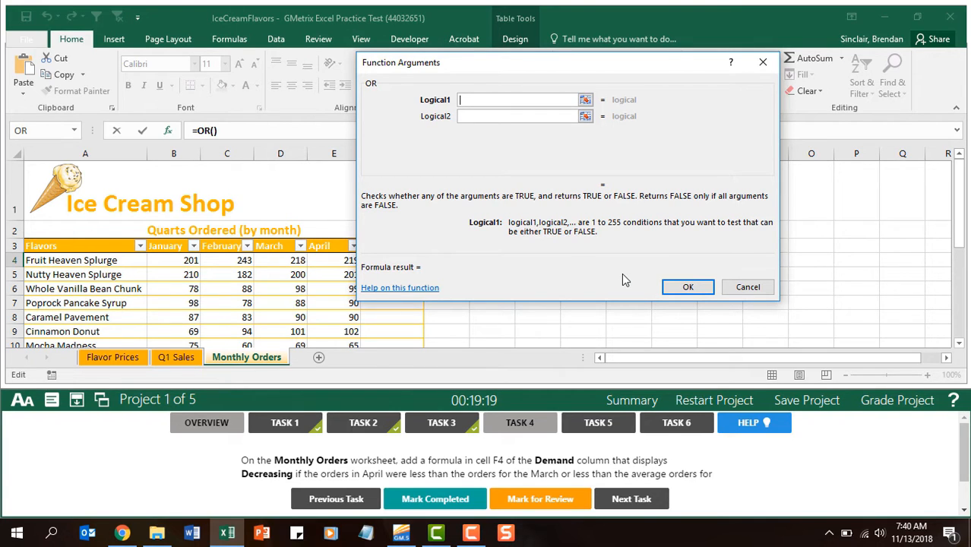
# Step: Set the OR function's conditions to E4<D4 and E4<average(b4:d4), and enter the formula
pyautogui.write('E4')
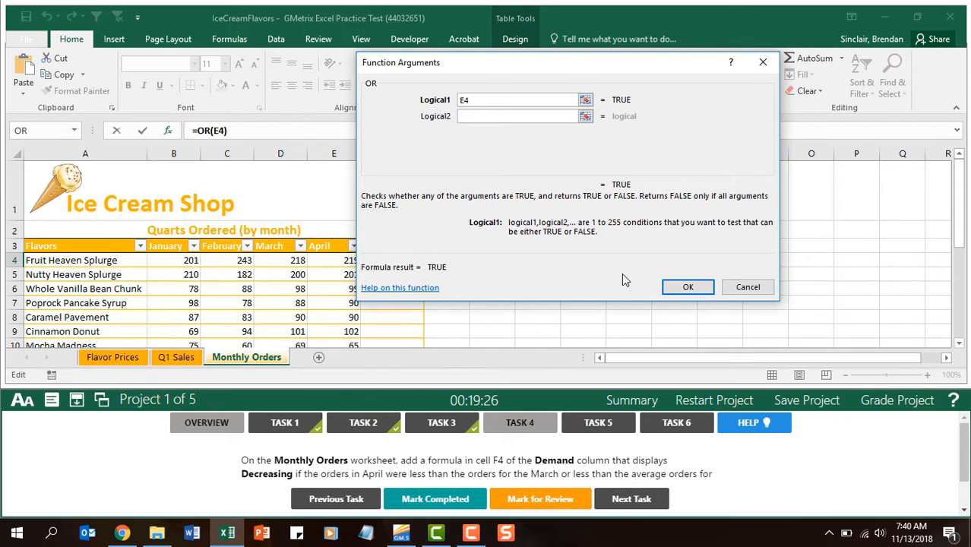
pyautogui.write('<')
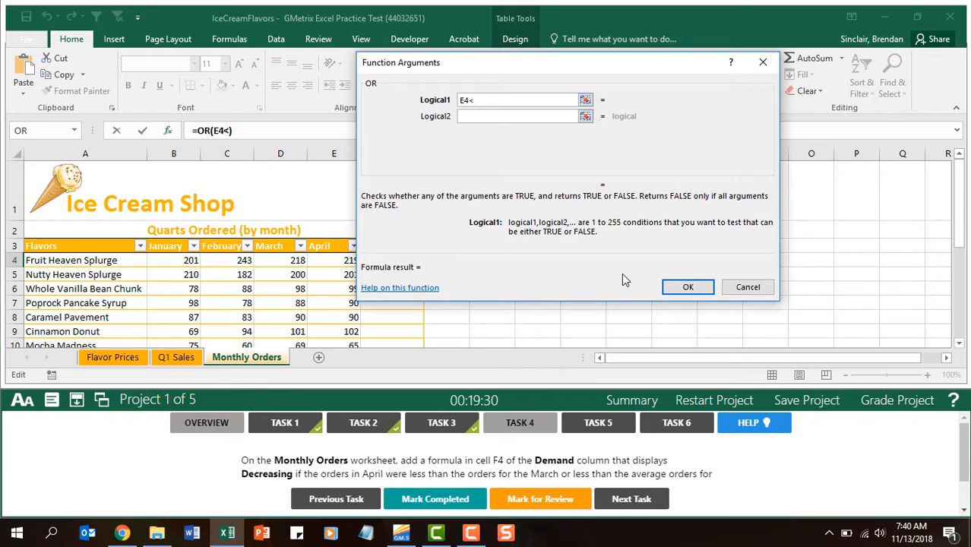
pyautogui.write('D4')
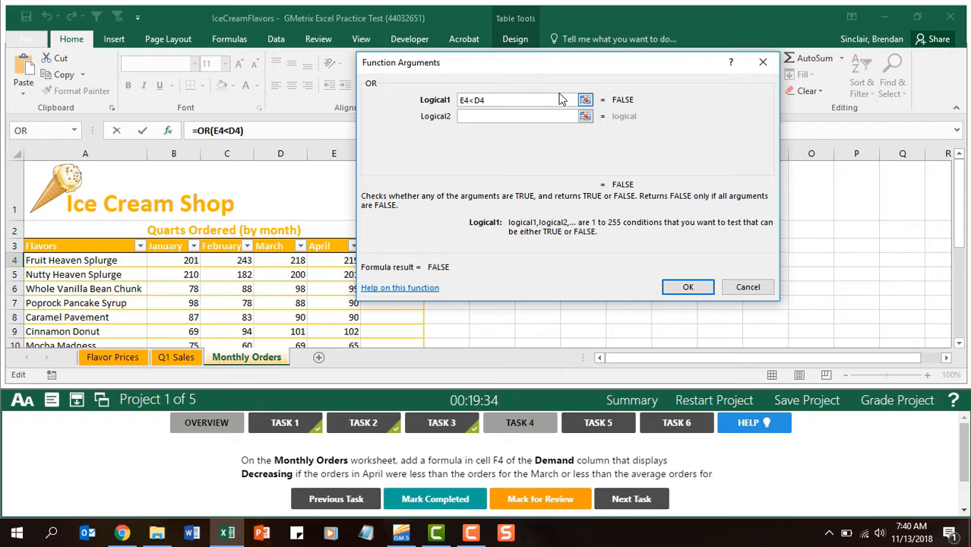
pyautogui.press('Tab')
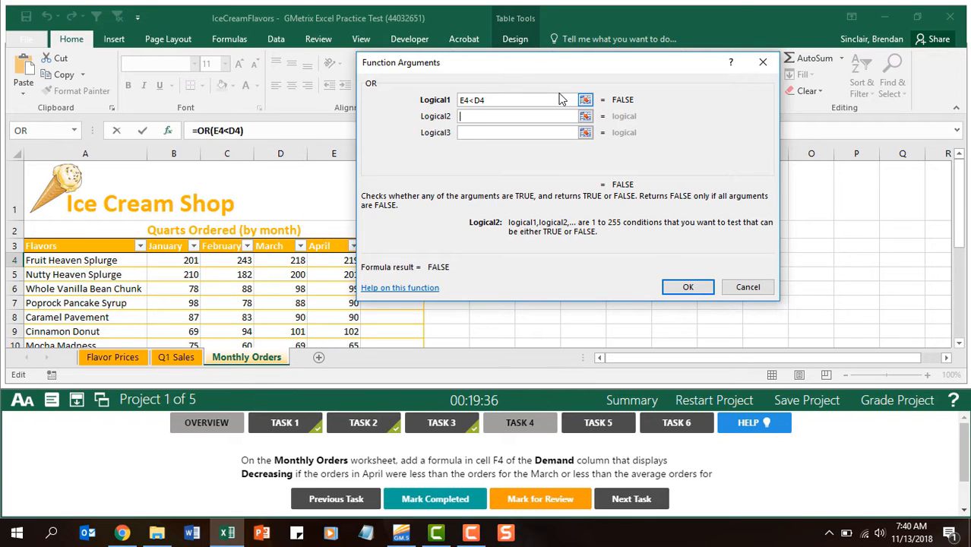
pyautogui.write('E4<')
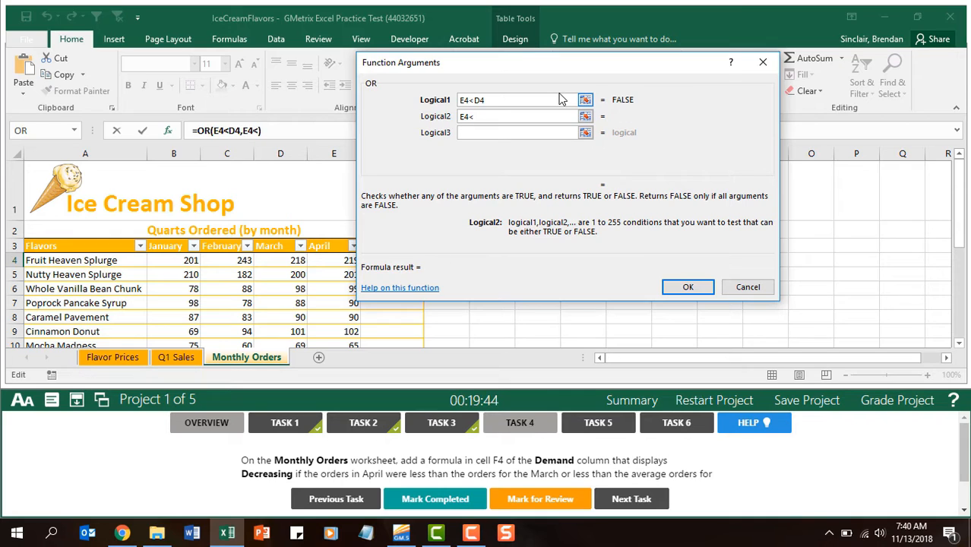
pyautogui.write('average(b4:d4)')
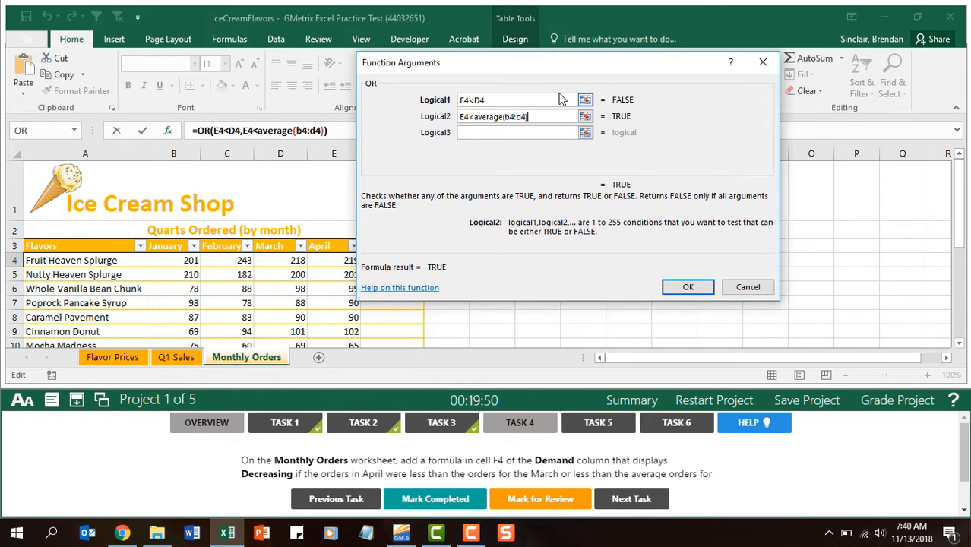
pyautogui.click(688, 287)
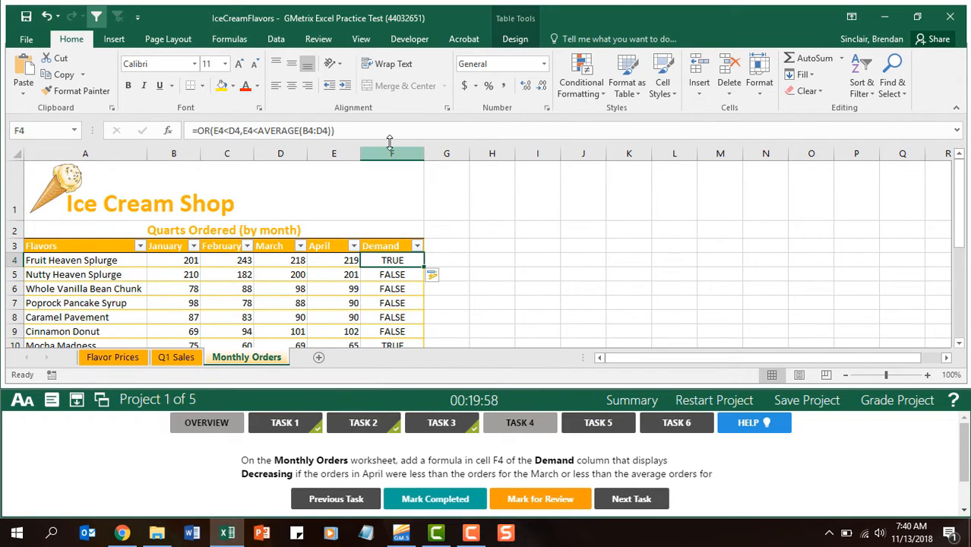
# Step: Cut the OR expression from cell F4's formula, insert an IF function there and paste the expression as its logical test
pyautogui.moveTo(393, 134); pyautogui.dragTo(199, 127)
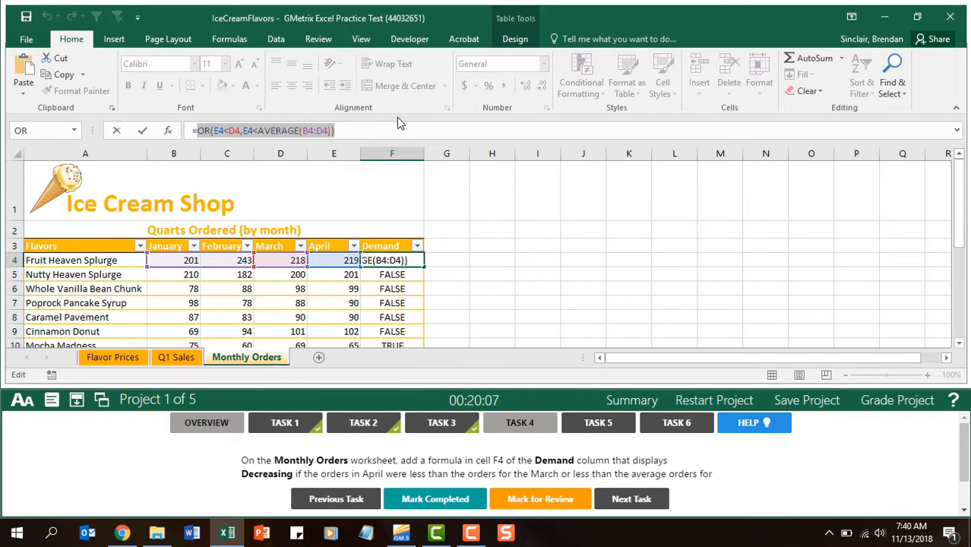
pyautogui.hotkey('ctrl', 'x')
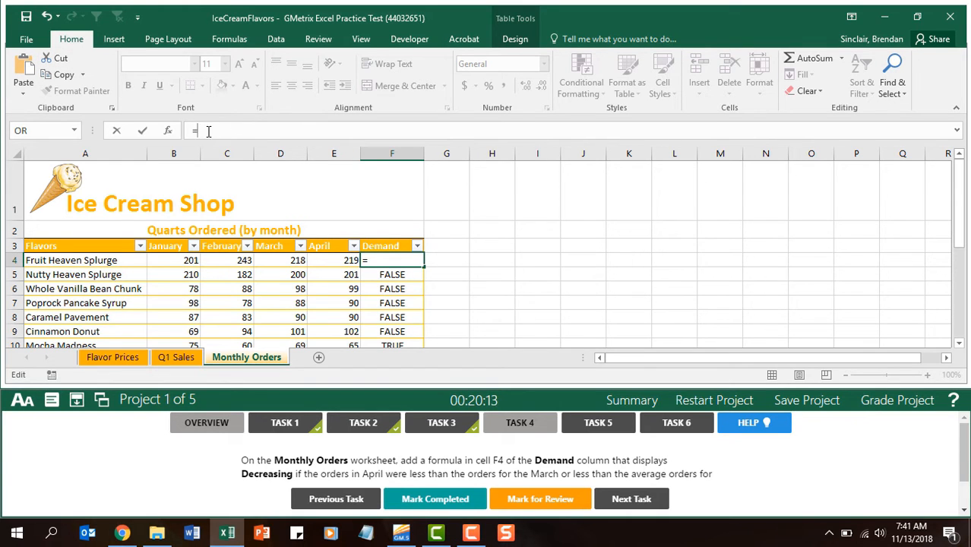
pyautogui.click(168, 131)
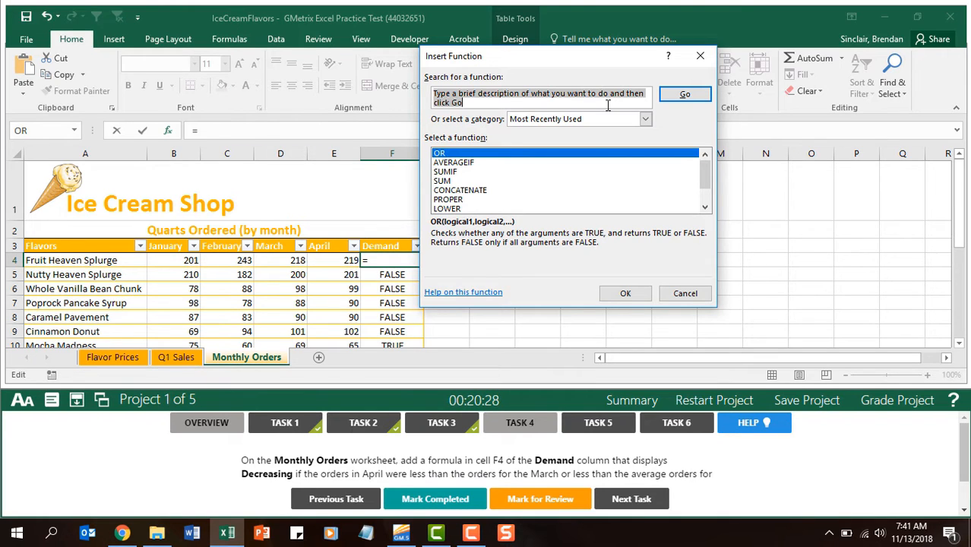
pyautogui.write('if')
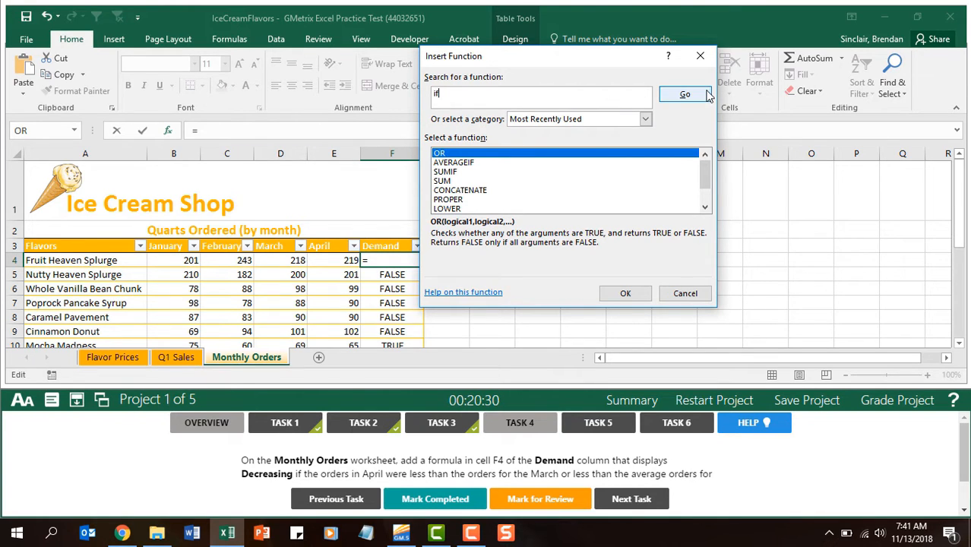
pyautogui.click(706, 94)
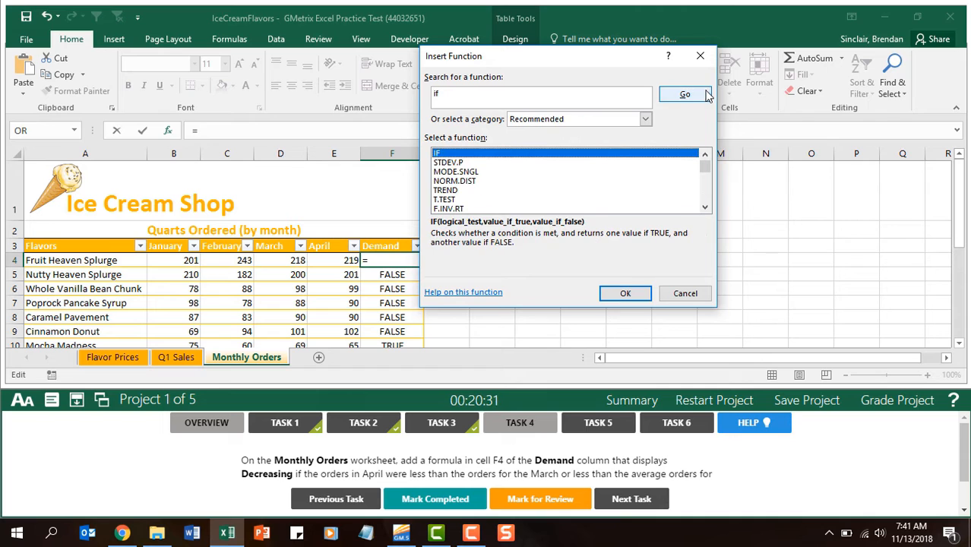
pyautogui.click(625, 293)
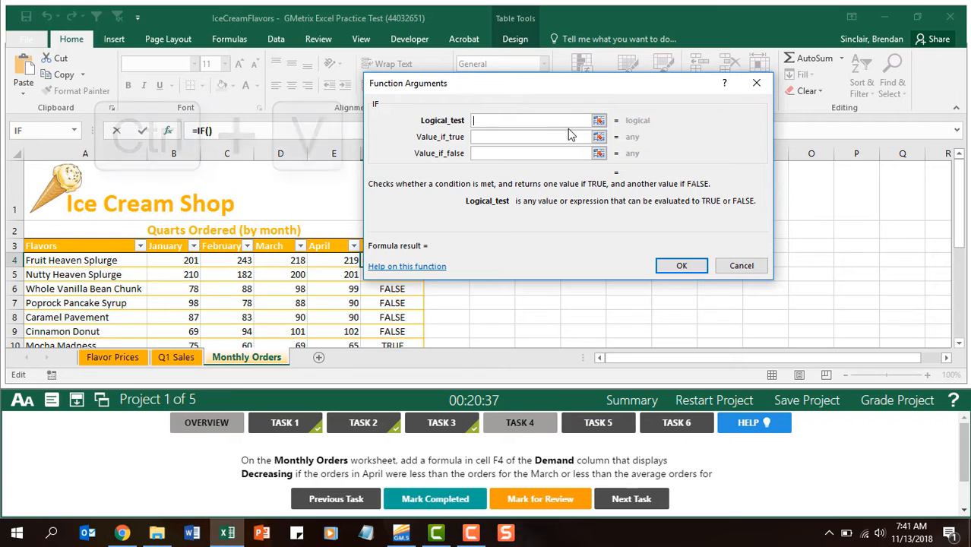
pyautogui.hotkey('ctrl', 'v')
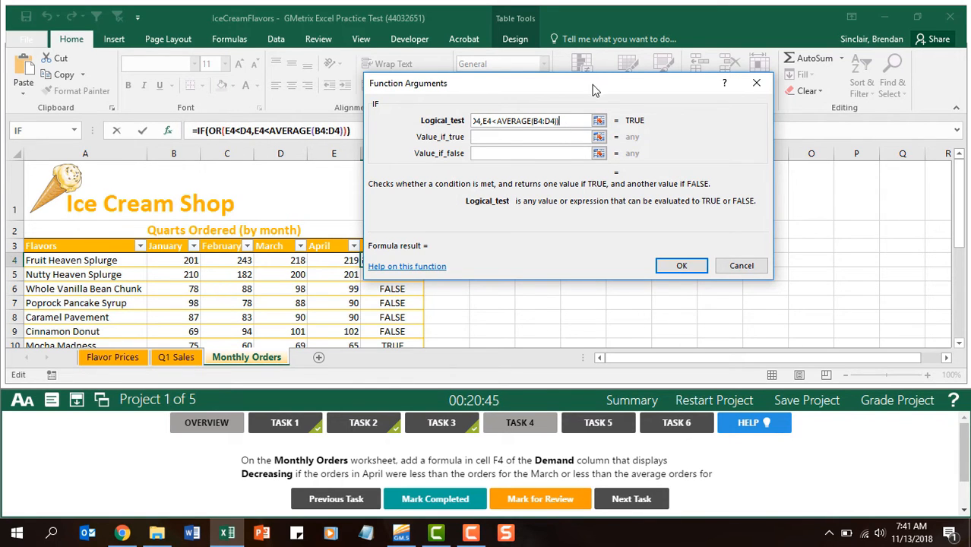
# Step: Make the IF function return Decreasing when true and No Change when false, enter the formula, and mark Task 4 completed
pyautogui.moveTo(594, 89); pyautogui.dragTo(714, 102)
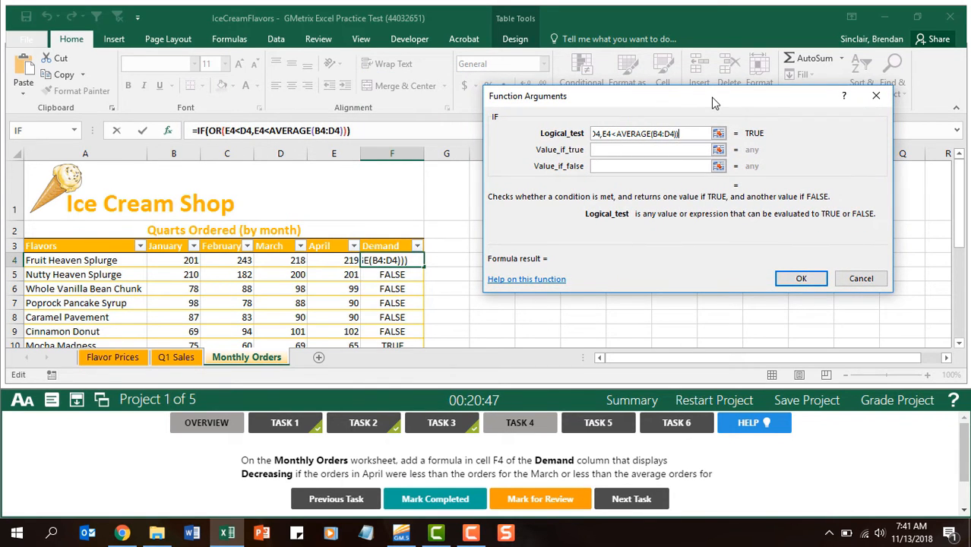
pyautogui.click(675, 151)
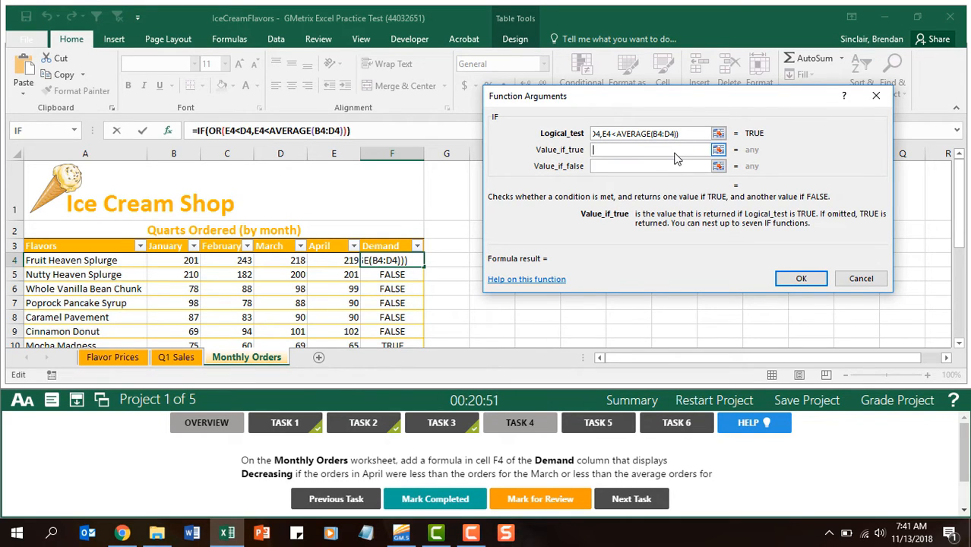
pyautogui.write('Decreasing')
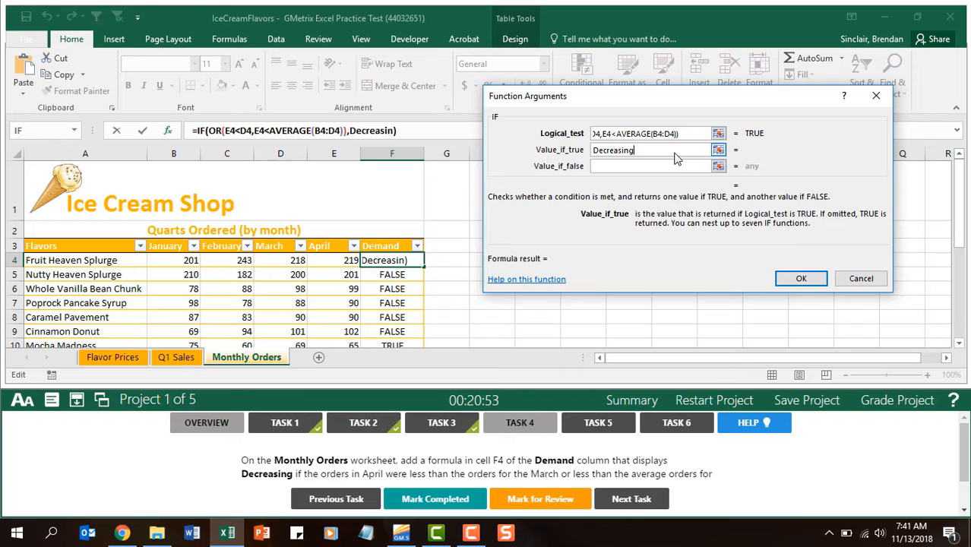
pyautogui.press('Tab')
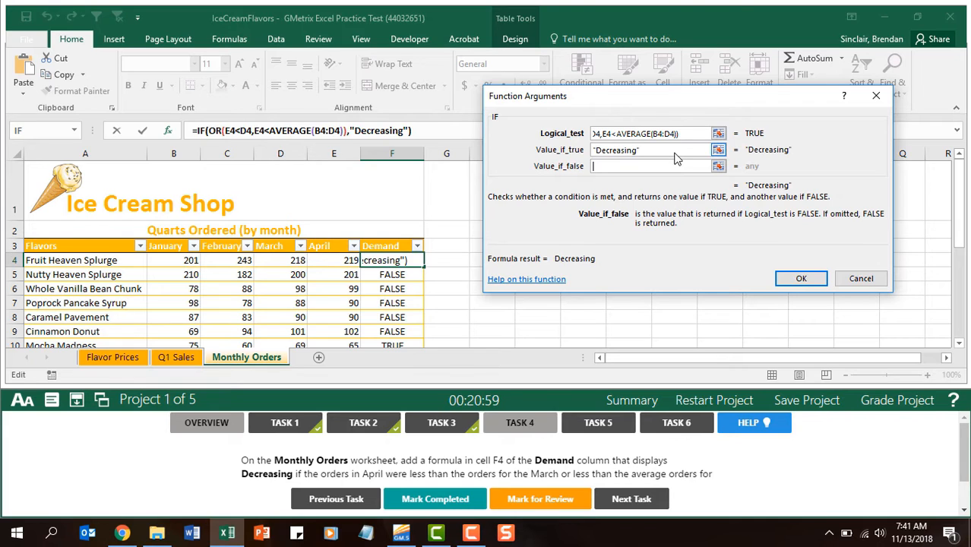
pyautogui.write('N')
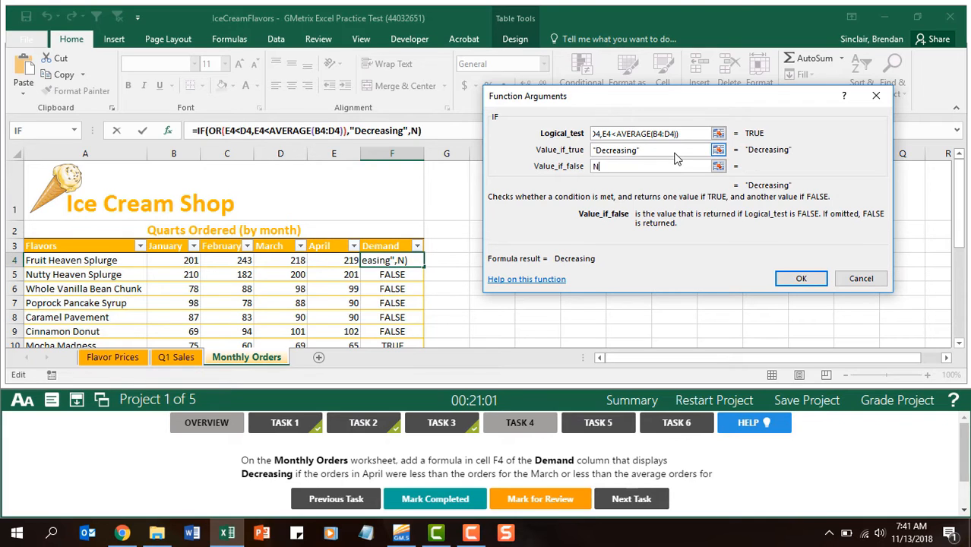
pyautogui.write('o Change')
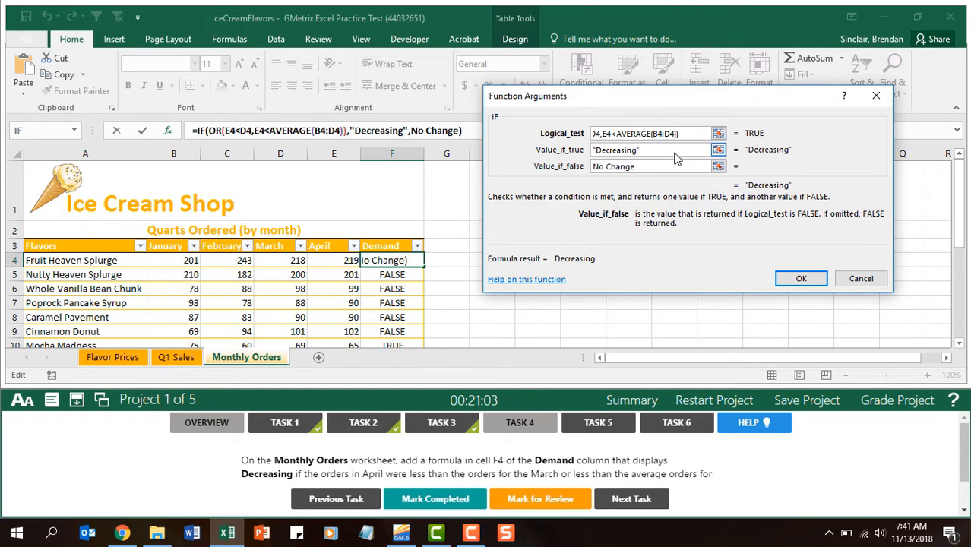
pyautogui.press('Tab')
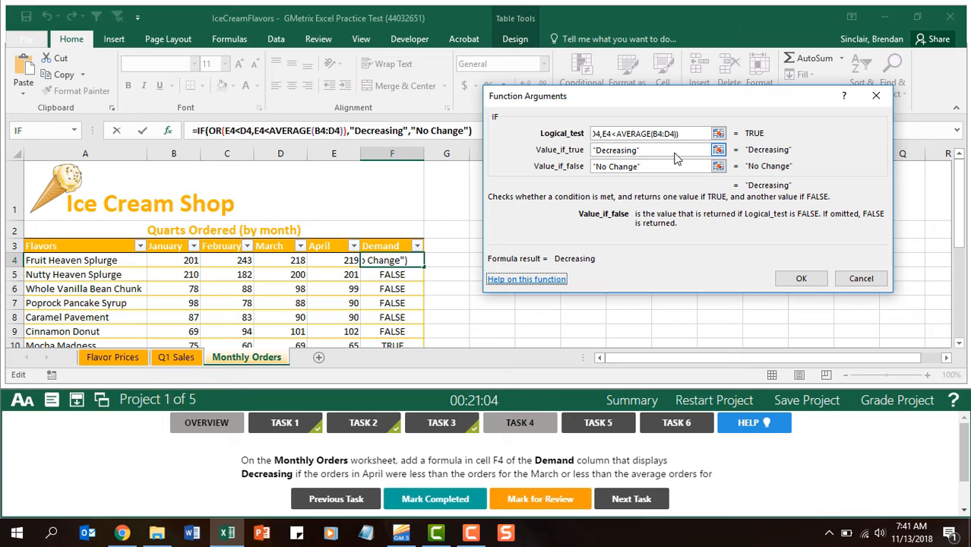
pyautogui.click(793, 280)
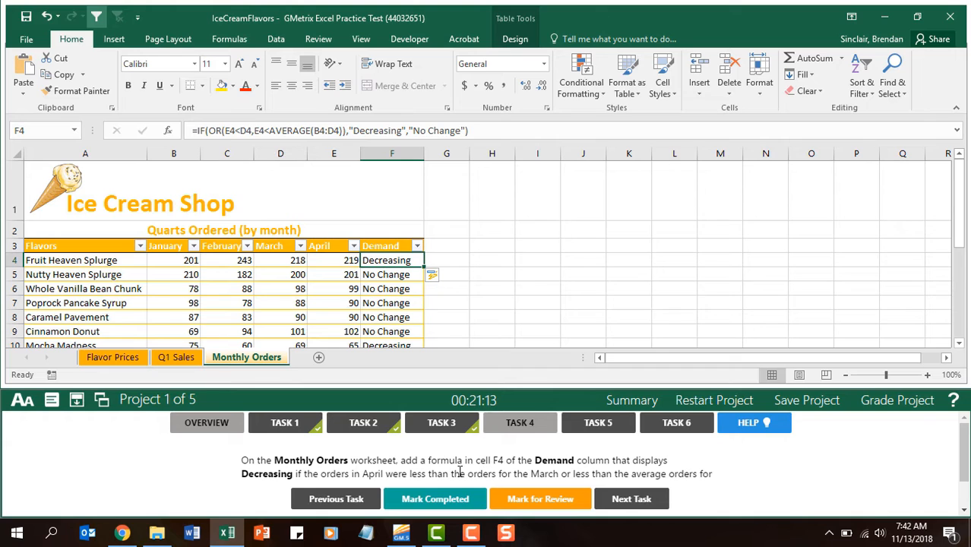
pyautogui.click(451, 498)
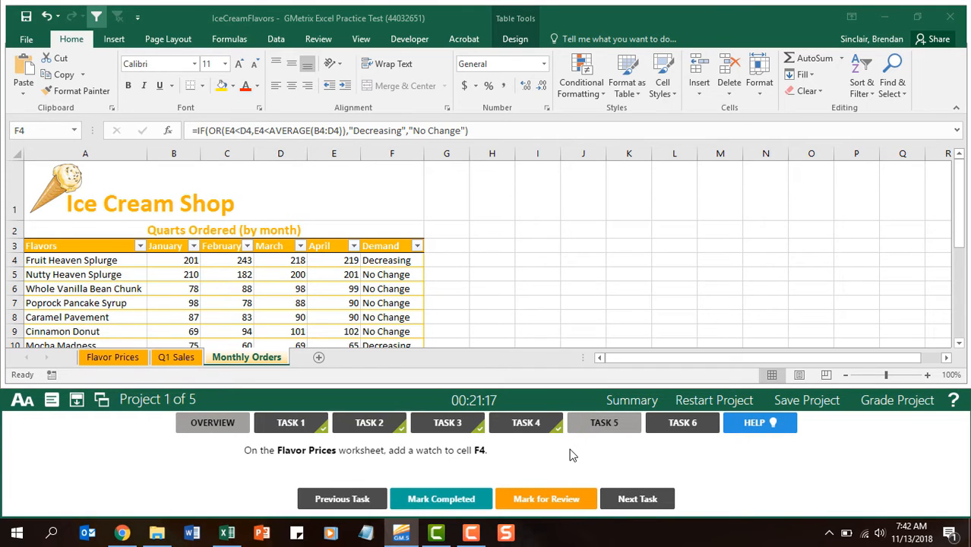
# Step: Add a watch to cell F4 of the Flavor Prices worksheet, close the Watch Window, and mark Task 5 completed
pyautogui.click(128, 358)
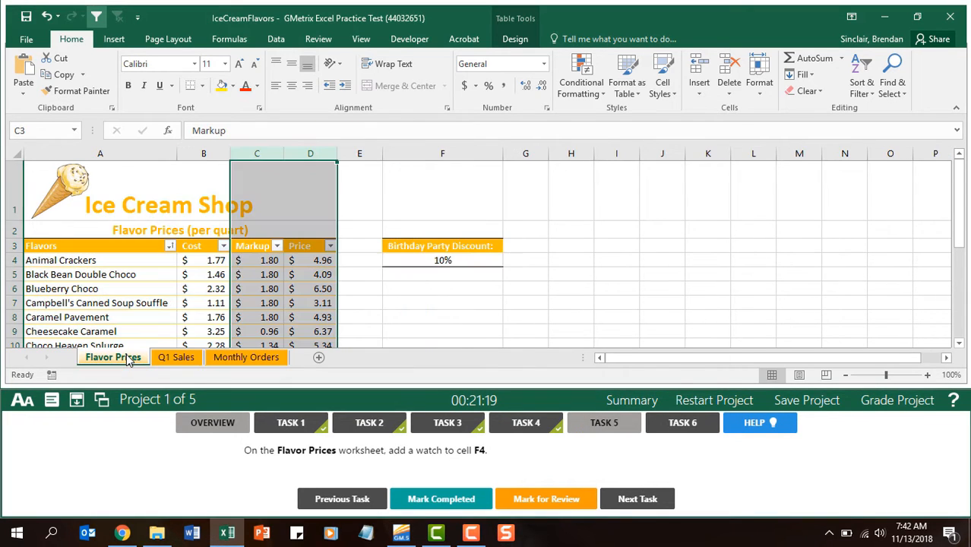
pyautogui.click(449, 259)
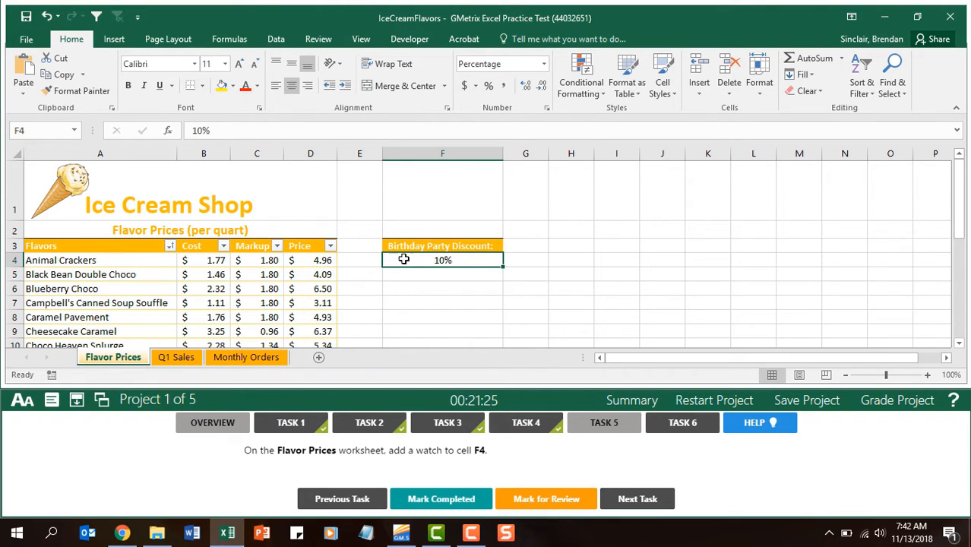
pyautogui.click(230, 39)
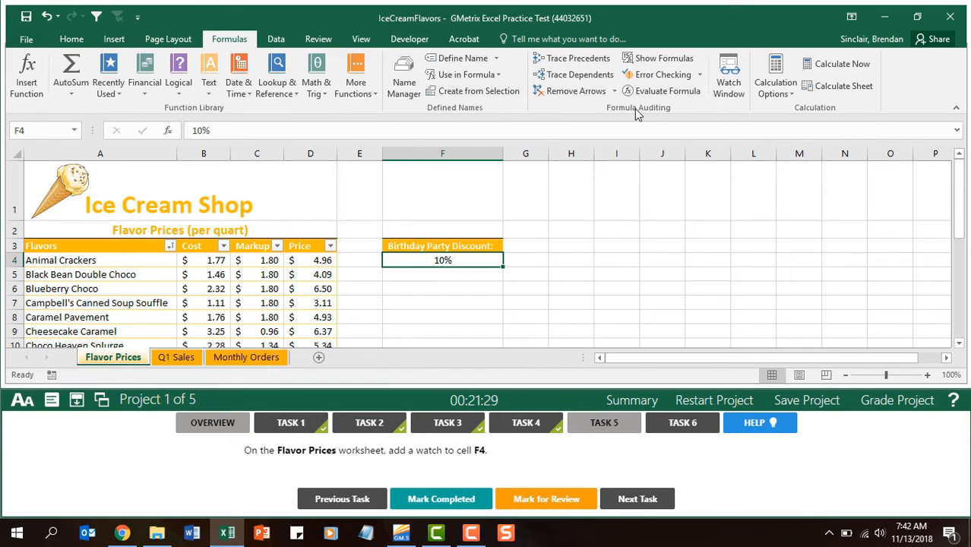
pyautogui.click(740, 92)
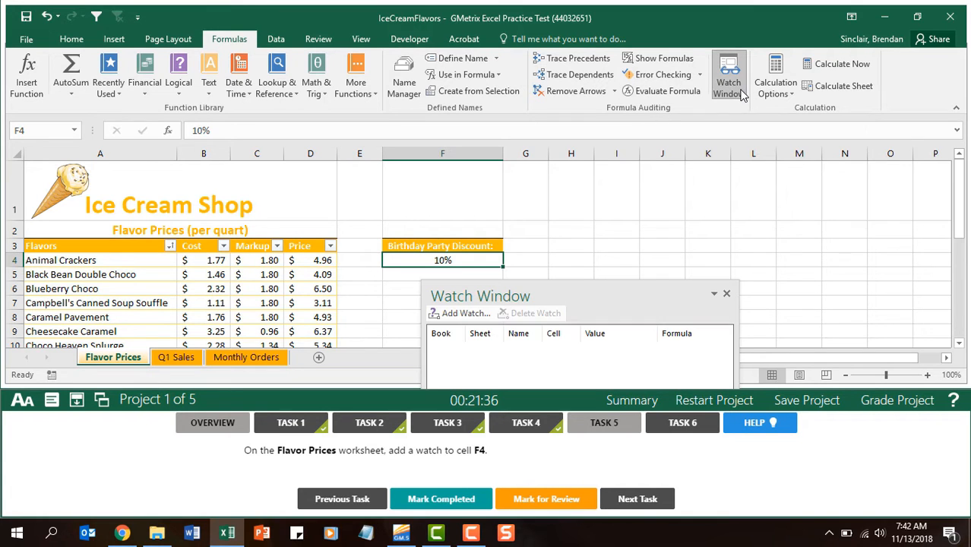
pyautogui.moveTo(599, 297); pyautogui.dragTo(699, 183)
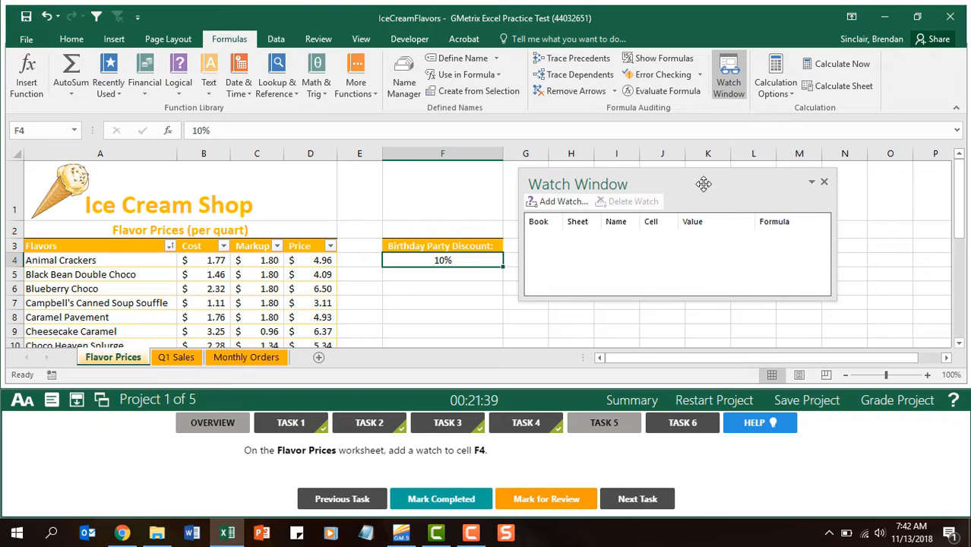
pyautogui.click(562, 201)
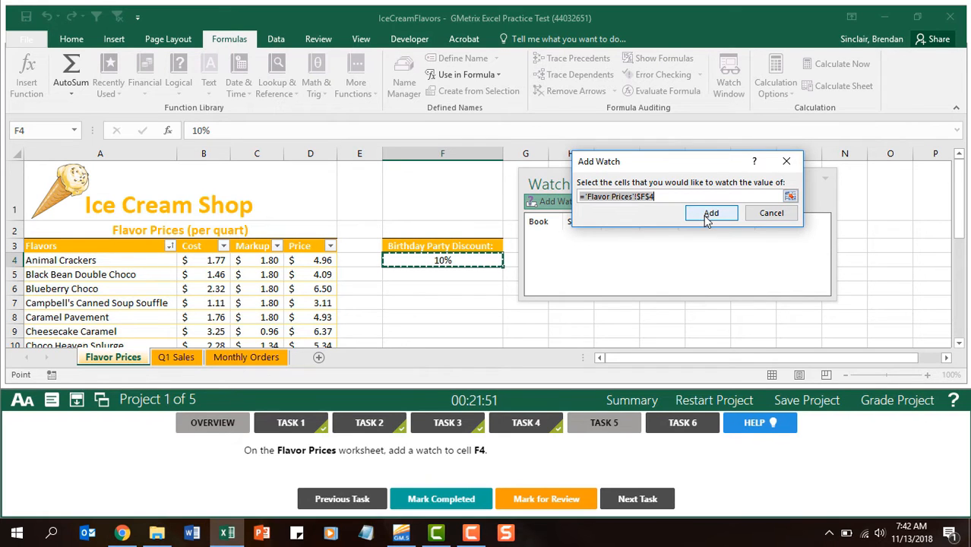
pyautogui.click(710, 214)
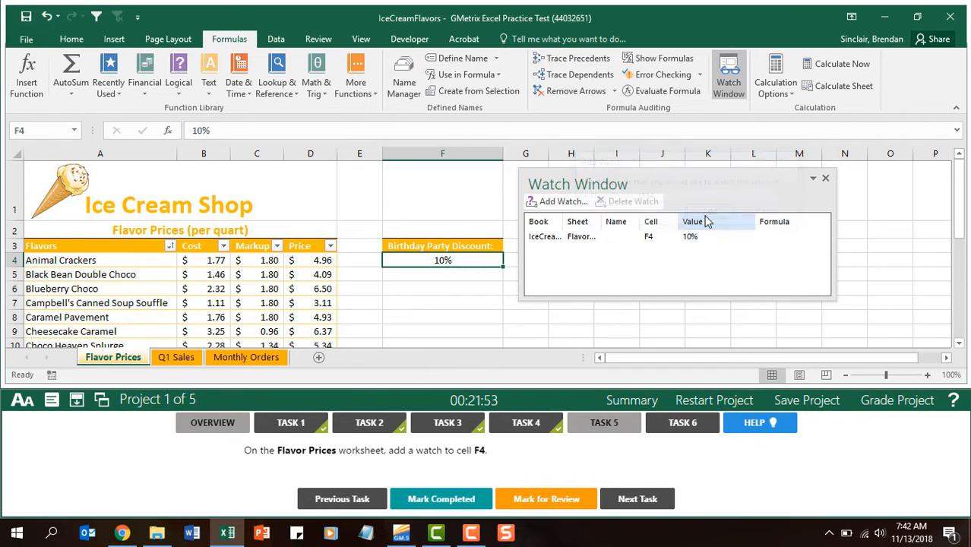
pyautogui.click(825, 178)
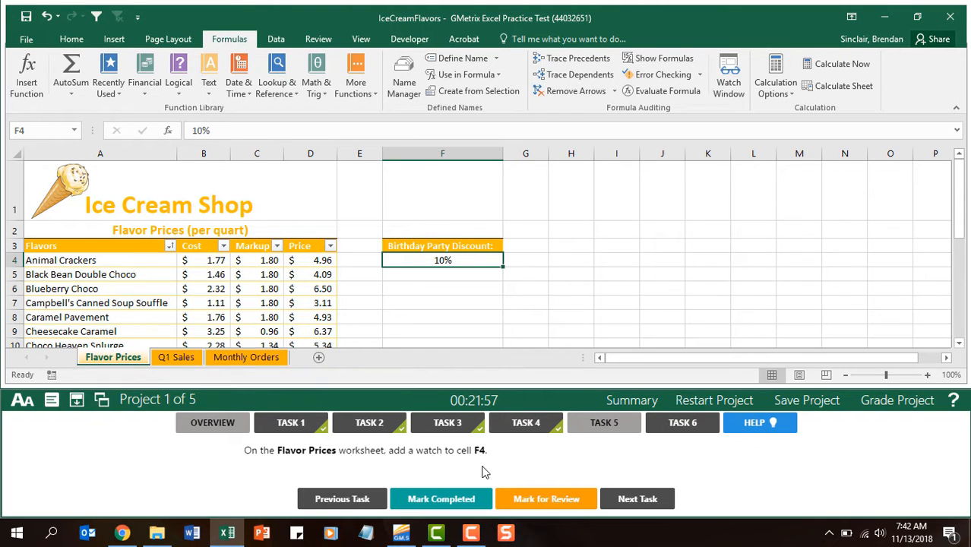
pyautogui.click(458, 501)
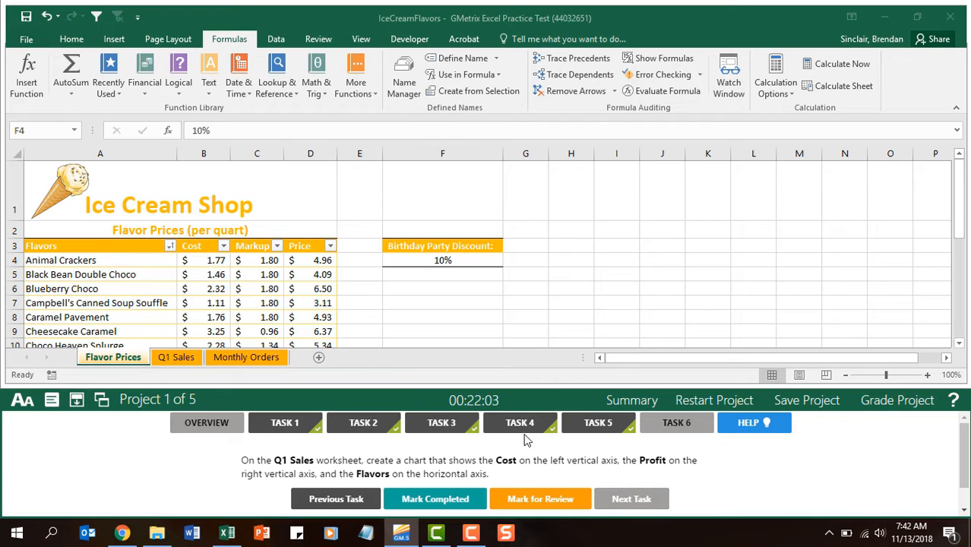
# Step: On the Q1 Sales worksheet, select the Flavors, Cost and Profit columns together, from their headers in row 3 through row 26
pyautogui.click(170, 359)
pyautogui.click(170, 359)
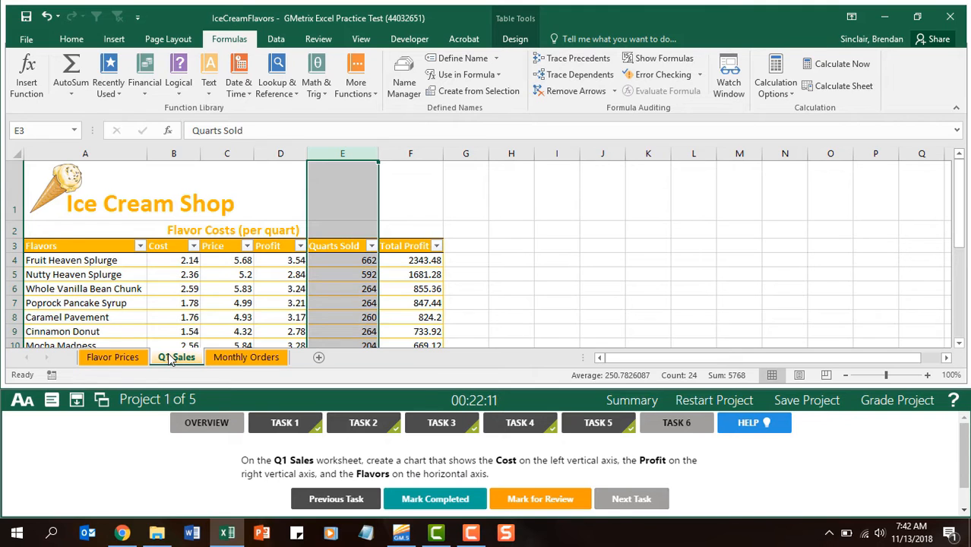
pyautogui.click(110, 248)
pyautogui.hotkey('ctrl', 'shift', 'Down')
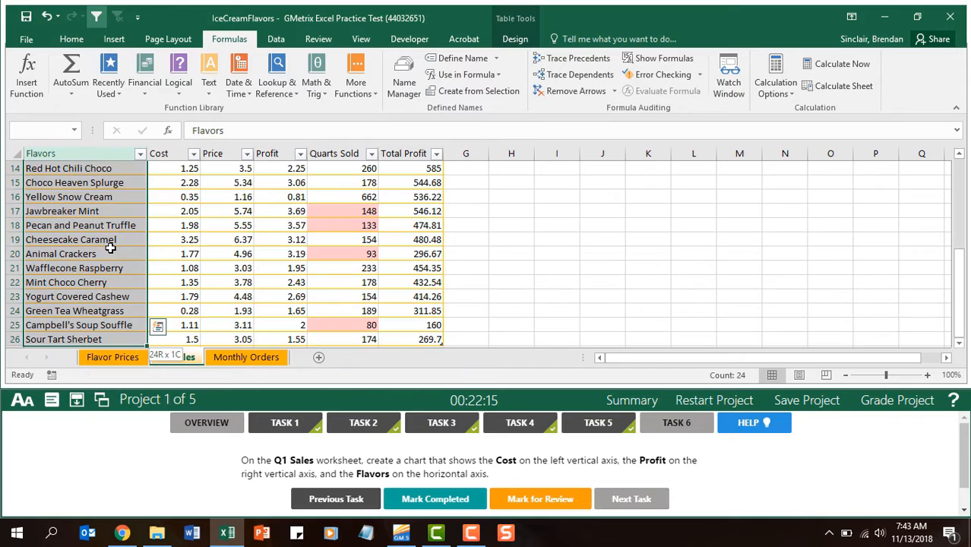
pyautogui.scroll(5, 111, 248)
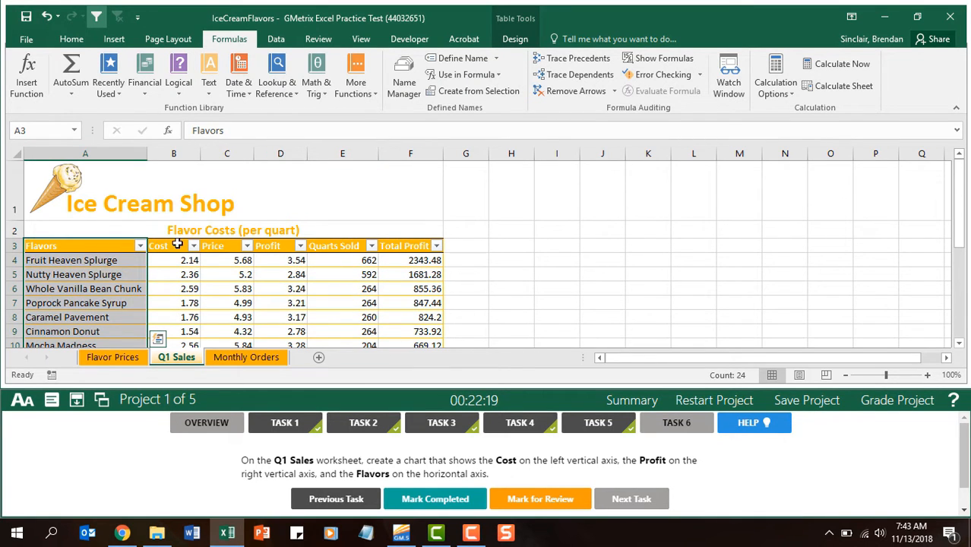
pyautogui.moveTo(168, 247); pyautogui.dragTo(183, 321)
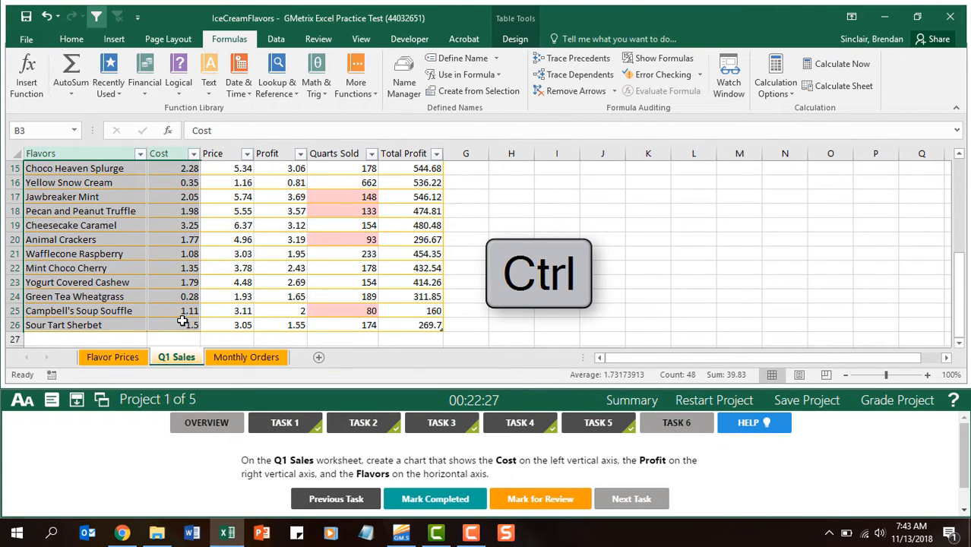
pyautogui.scroll(5, 289, 245)
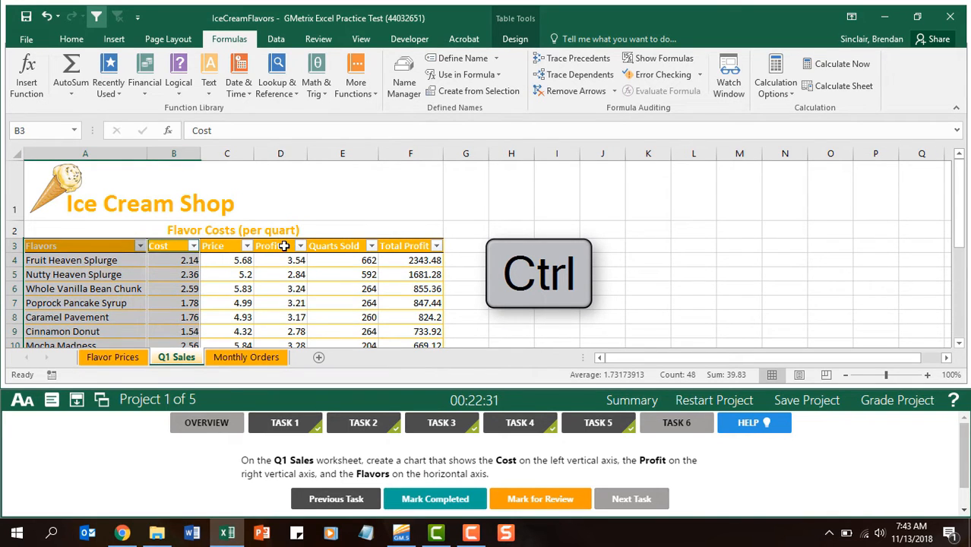
pyautogui.moveTo(283, 246); pyautogui.dragTo(291, 293)
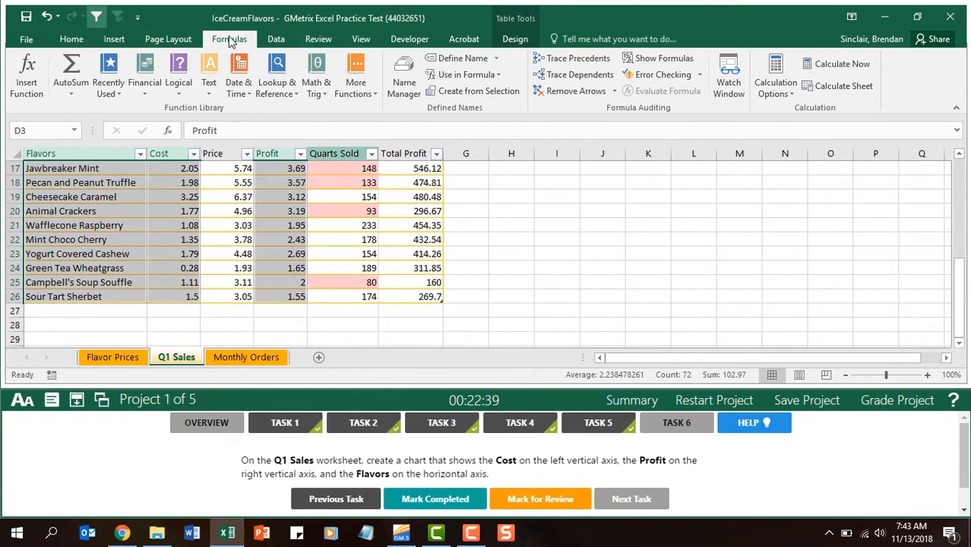
# Step: Insert a Clustered Column - Line on Secondary Axis combo chart from the selected columns and place it beside the table's first rows
pyautogui.click(114, 40)
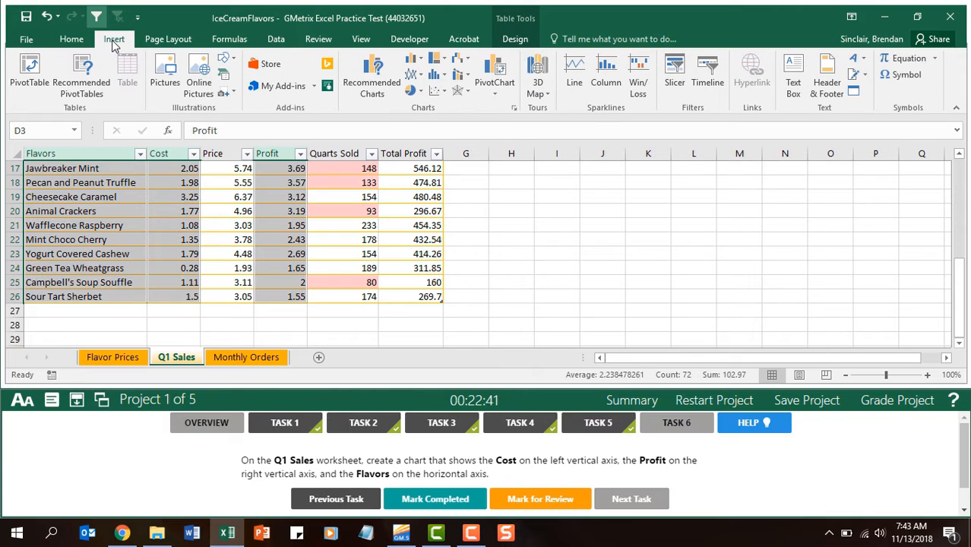
pyautogui.click(470, 84)
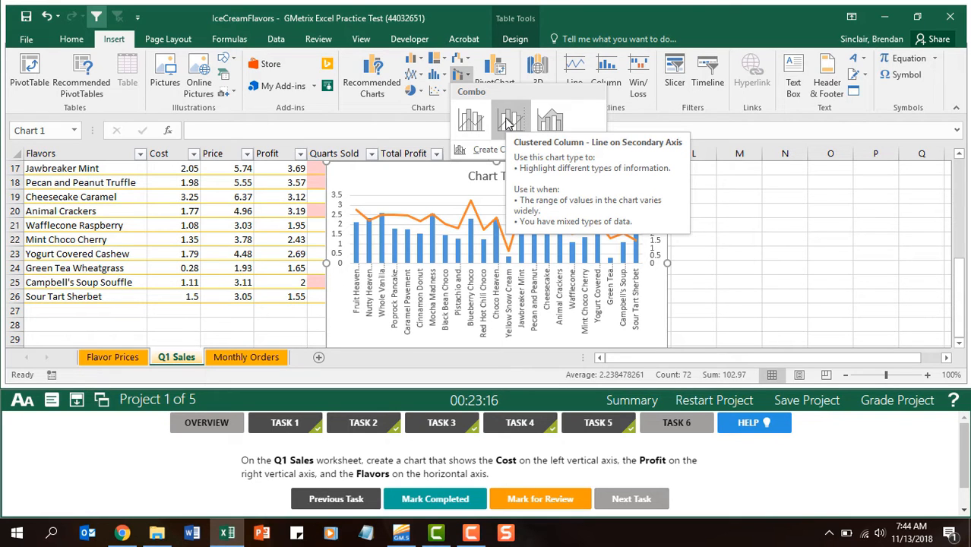
pyautogui.click(507, 121)
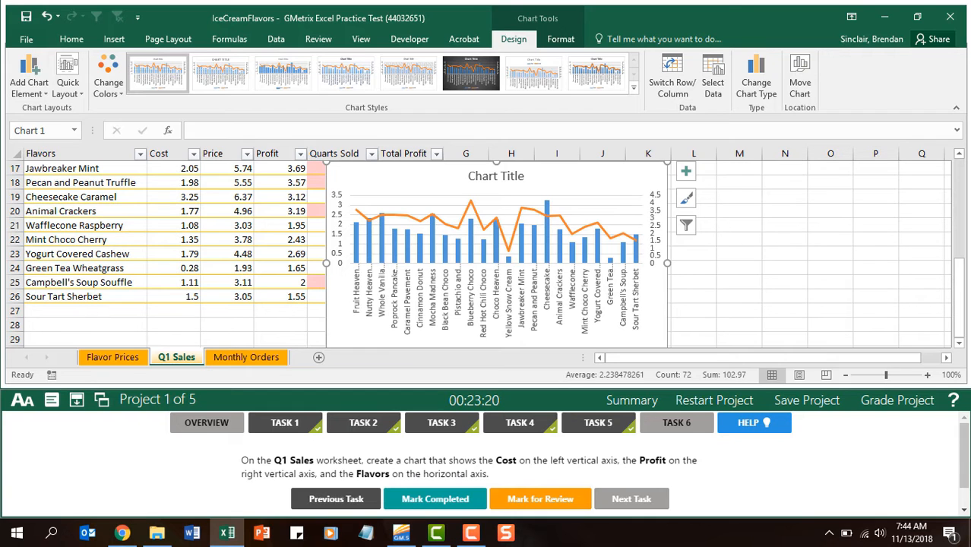
pyautogui.moveTo(962, 292); pyautogui.dragTo(960, 189)
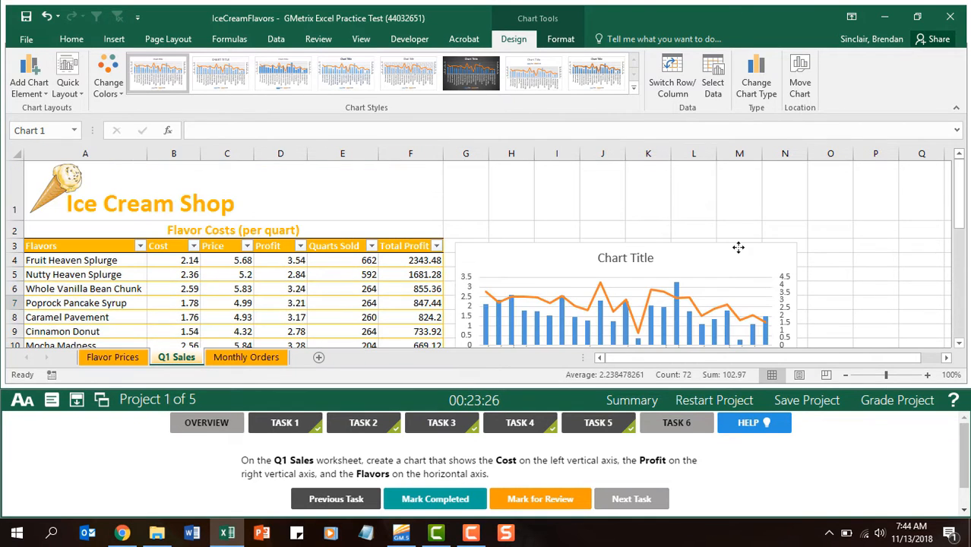
# Step: Mark Task 6 of Project 1 completed and open Task 1 of Project 2
pyautogui.click(458, 506)
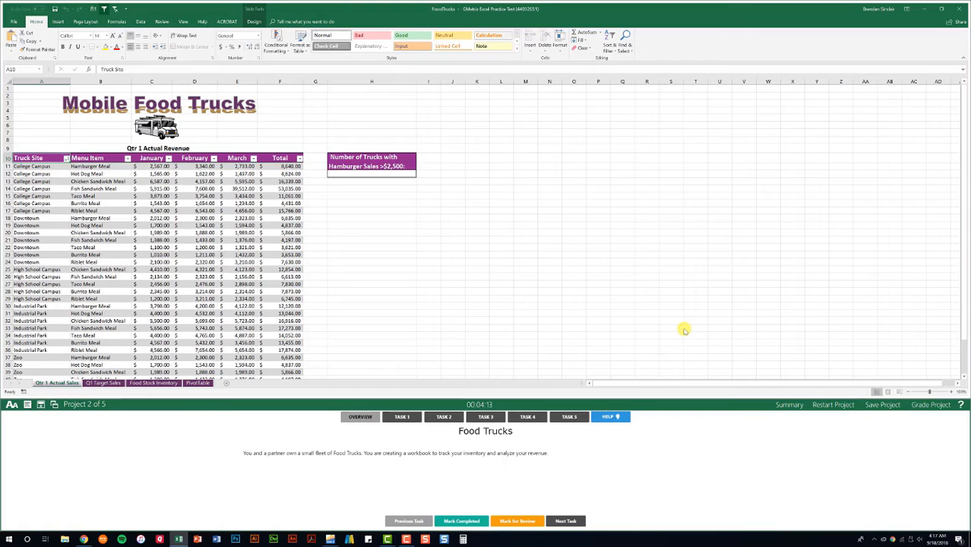
pyautogui.click(410, 418)
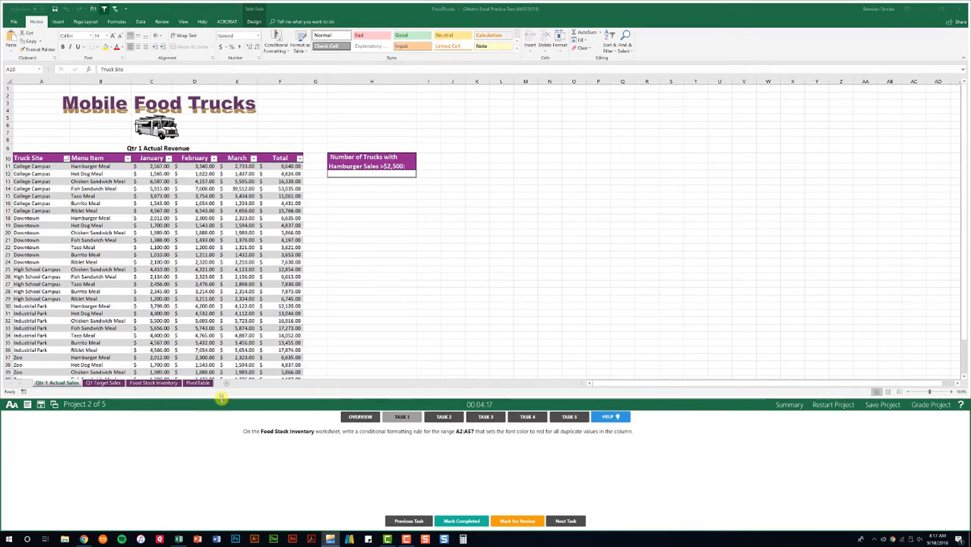
# Step: On the Food Stock Inventory worksheet, select the Food Item entries in range A2:A57
pyautogui.click(155, 384)
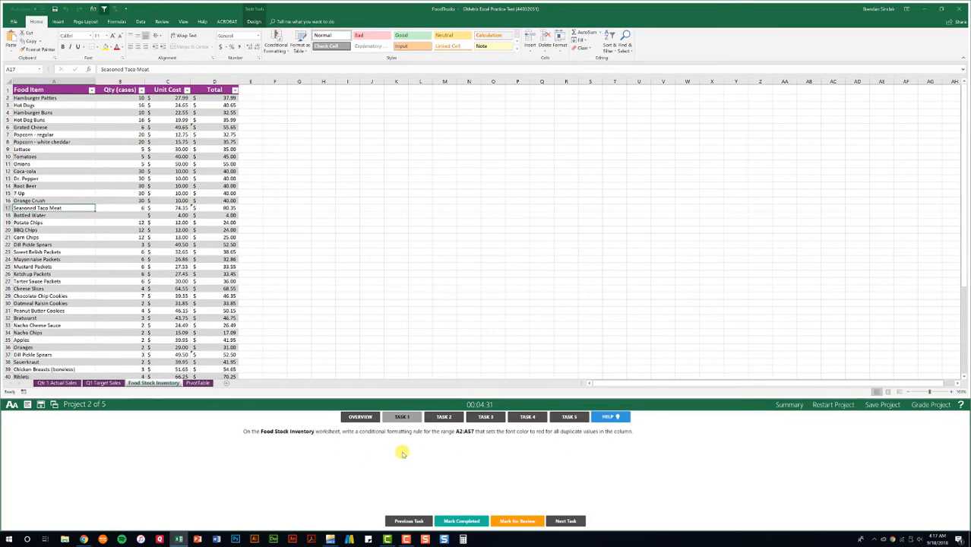
pyautogui.click(51, 100)
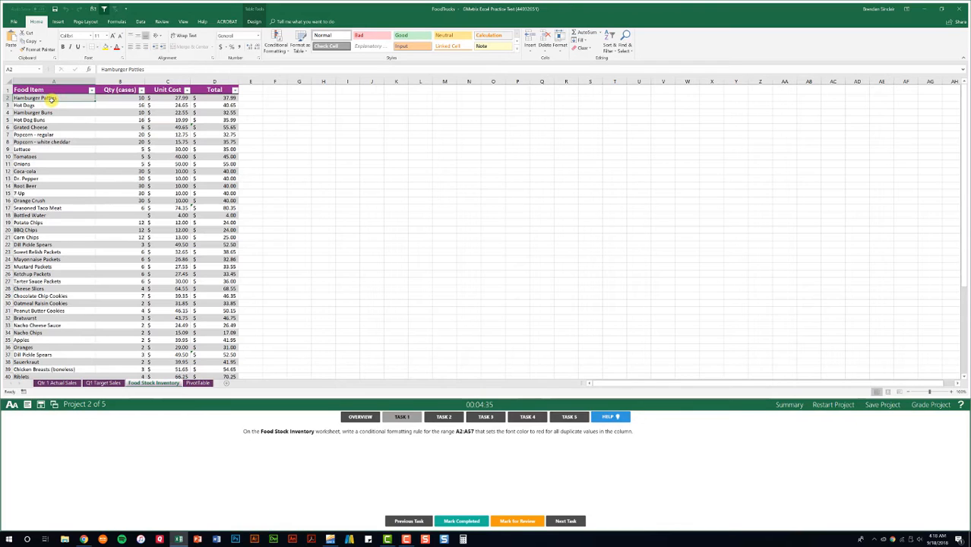
pyautogui.hotkey('ctrl', 'shift', 'Down')
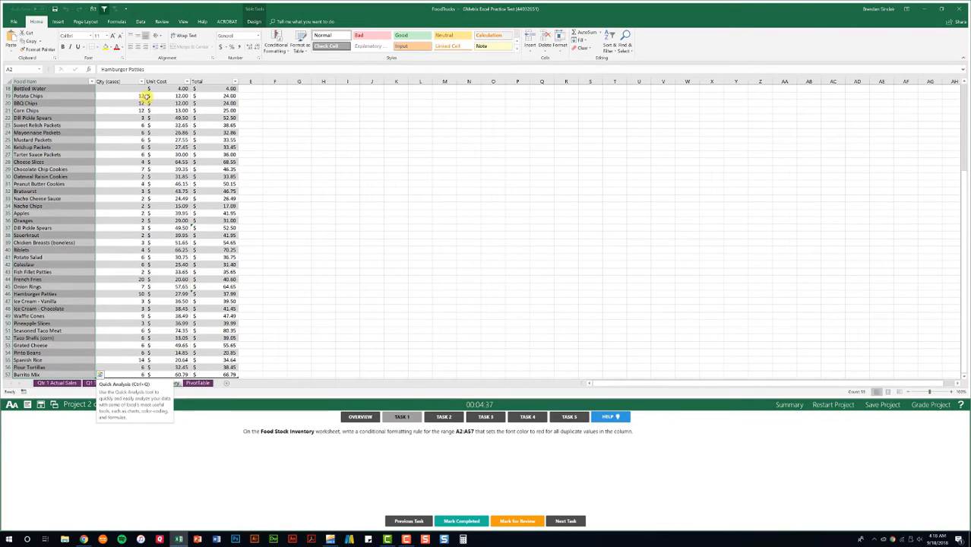
# Step: Add a conditional formatting rule giving duplicate values in the selected range a red font, and mark Task 1 completed
pyautogui.click(284, 52)
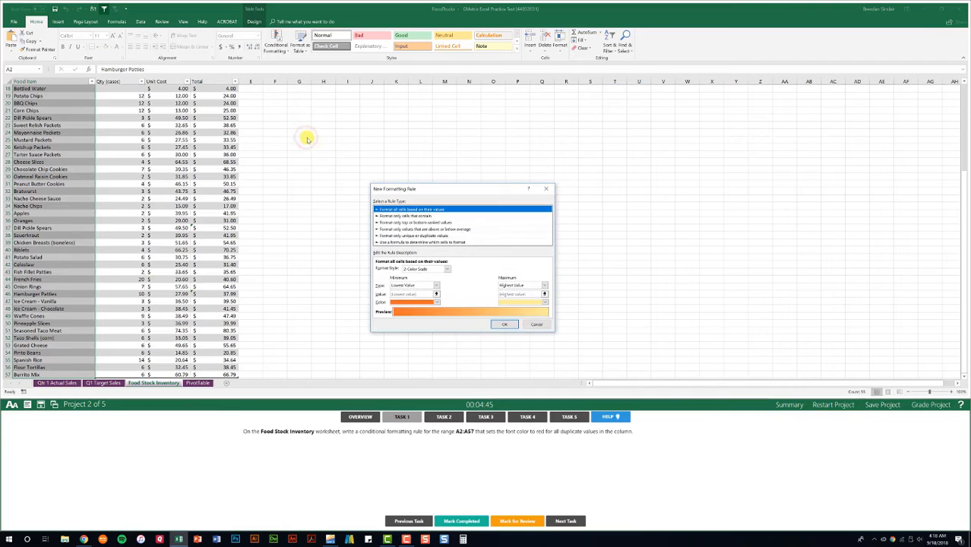
pyautogui.click(405, 236)
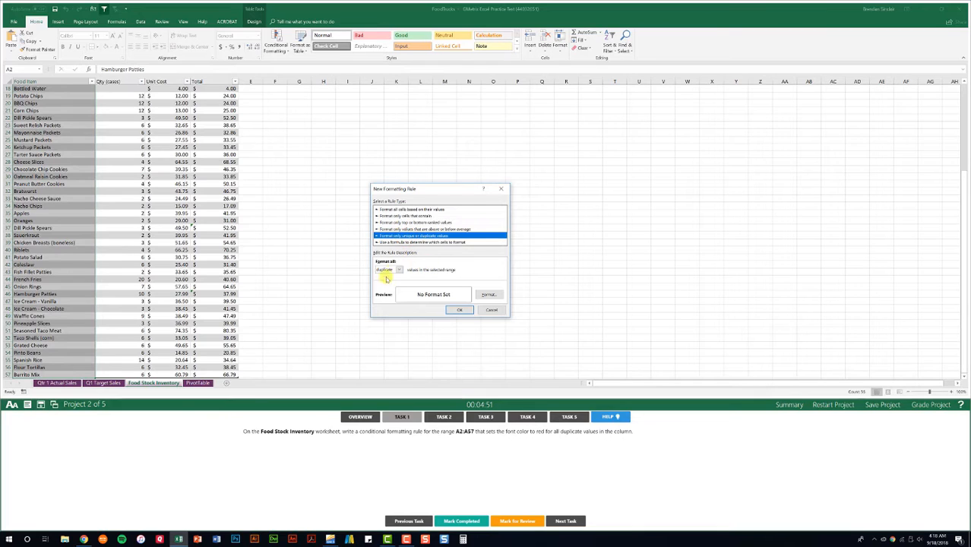
pyautogui.click(491, 296)
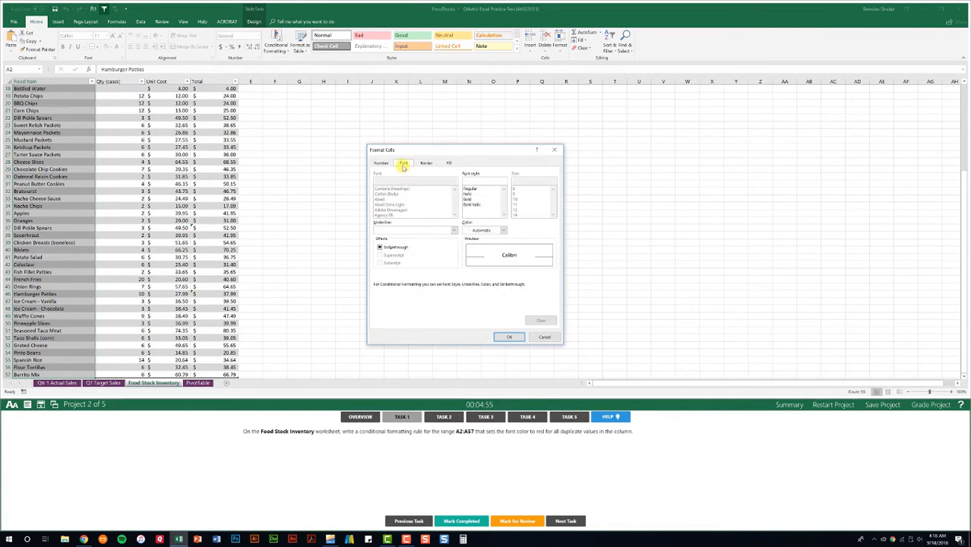
pyautogui.click(483, 229)
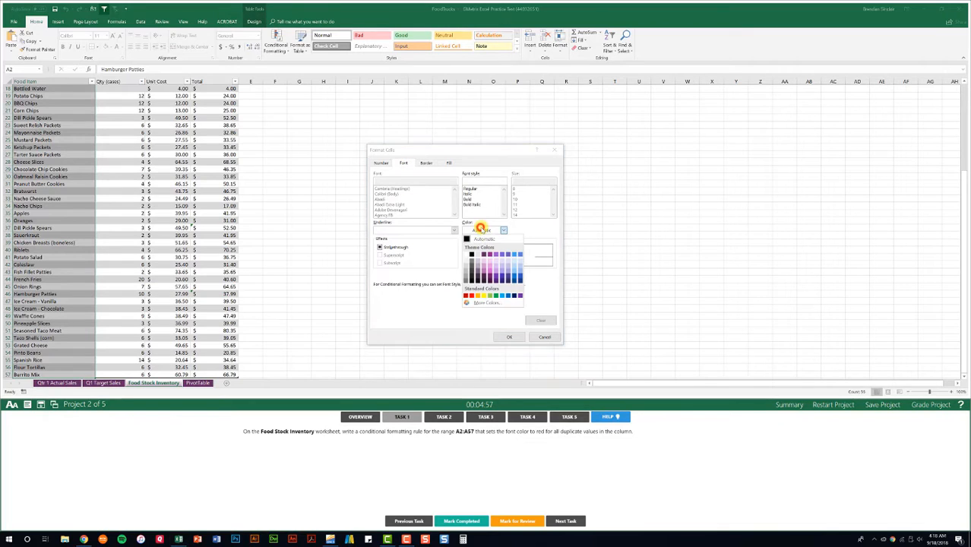
pyautogui.click(473, 296)
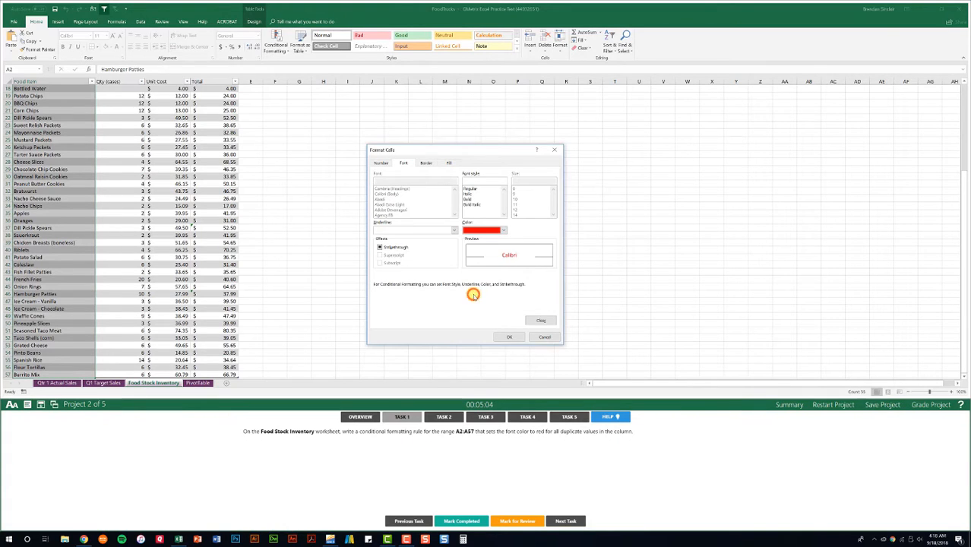
pyautogui.click(509, 337)
pyautogui.click(460, 310)
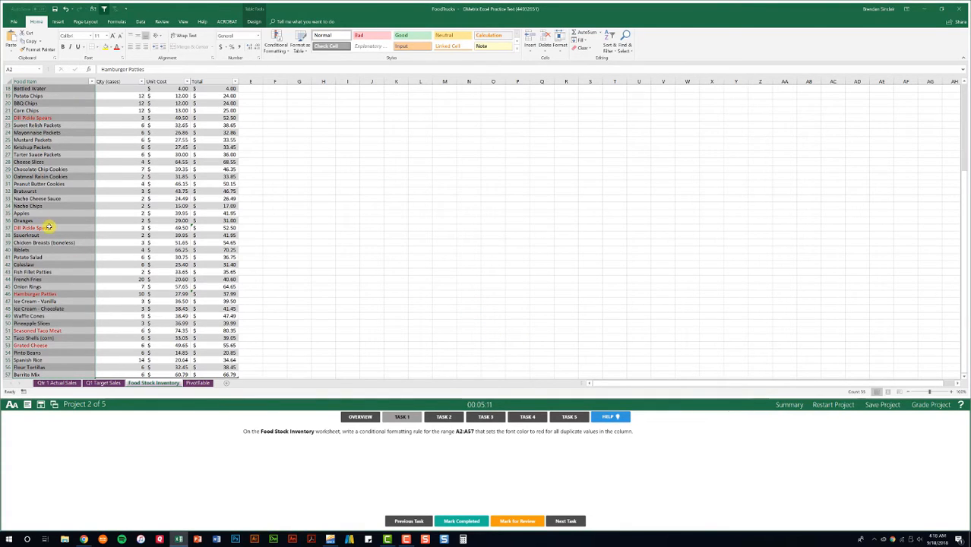
pyautogui.click(465, 521)
# Step: Open Task 2 and start a COUNTIFS function in cell H12 of the Qtr 1 Actual Sales worksheet
pyautogui.click(443, 418)
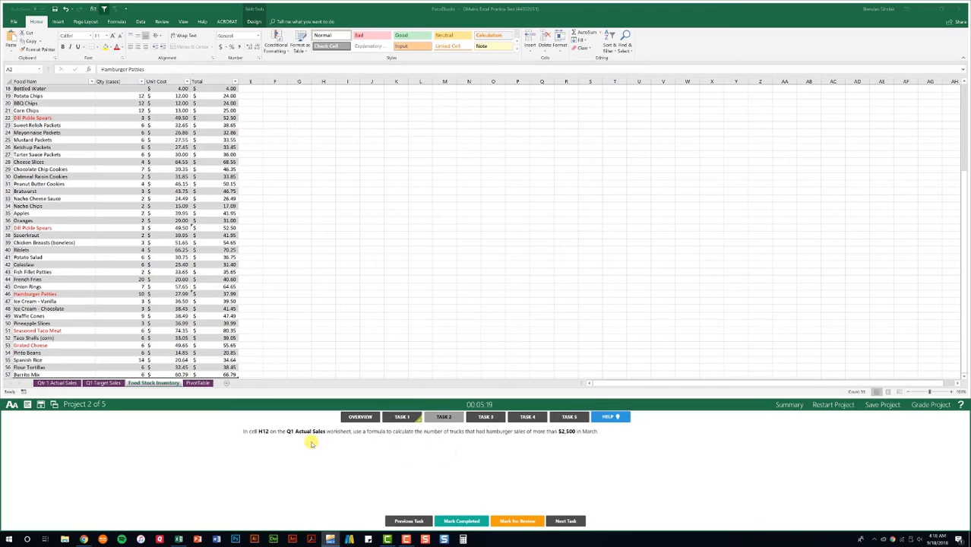
pyautogui.click(59, 384)
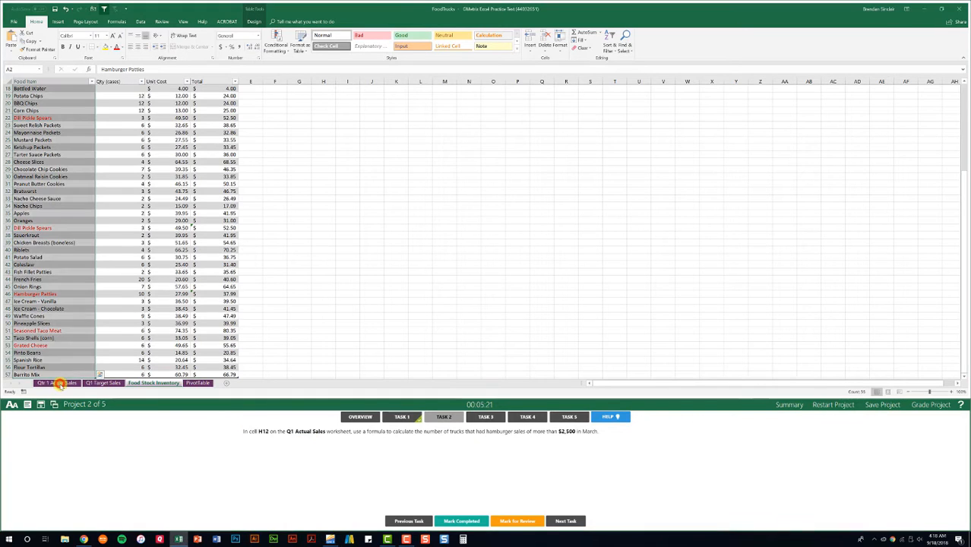
pyautogui.click(60, 384)
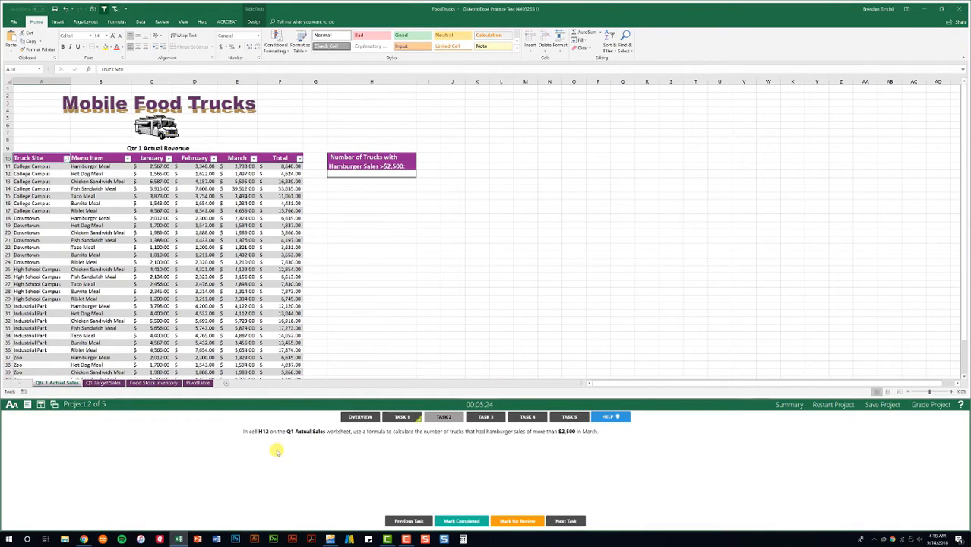
pyautogui.click(394, 174)
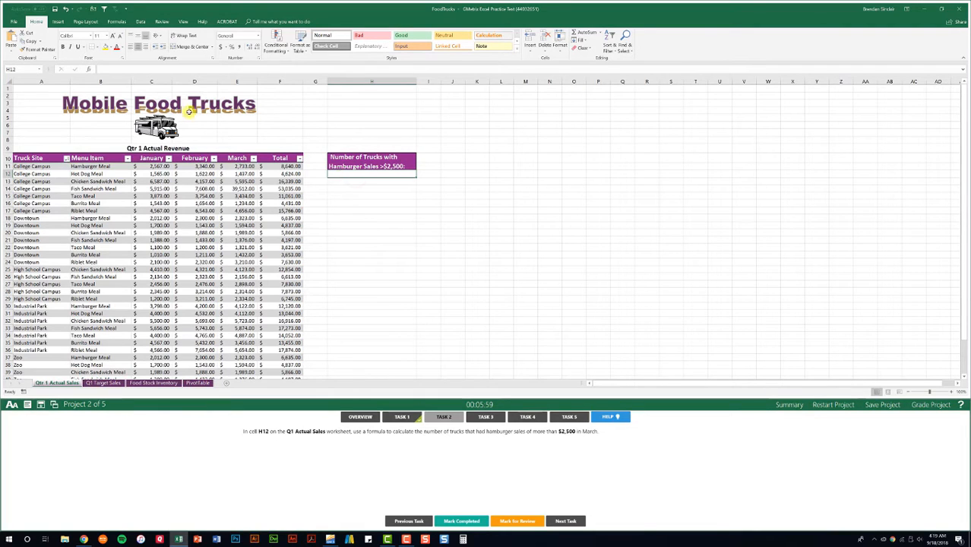
pyautogui.click(89, 69)
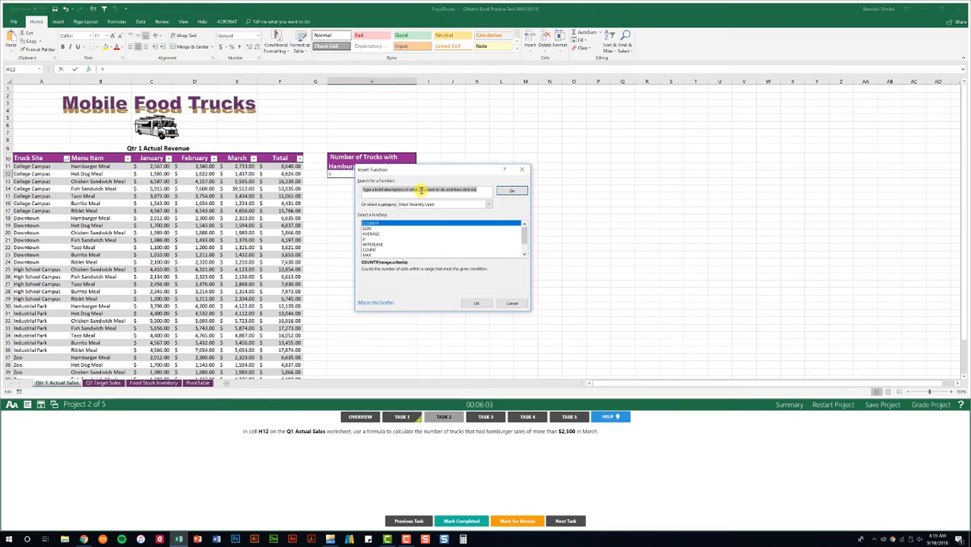
pyautogui.write('count')
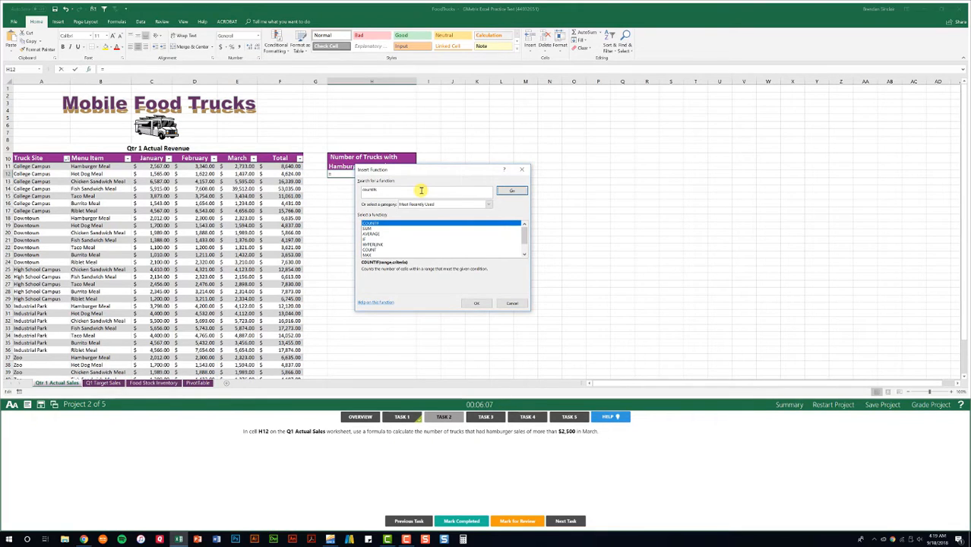
pyautogui.write('ifs')
pyautogui.press('Return')
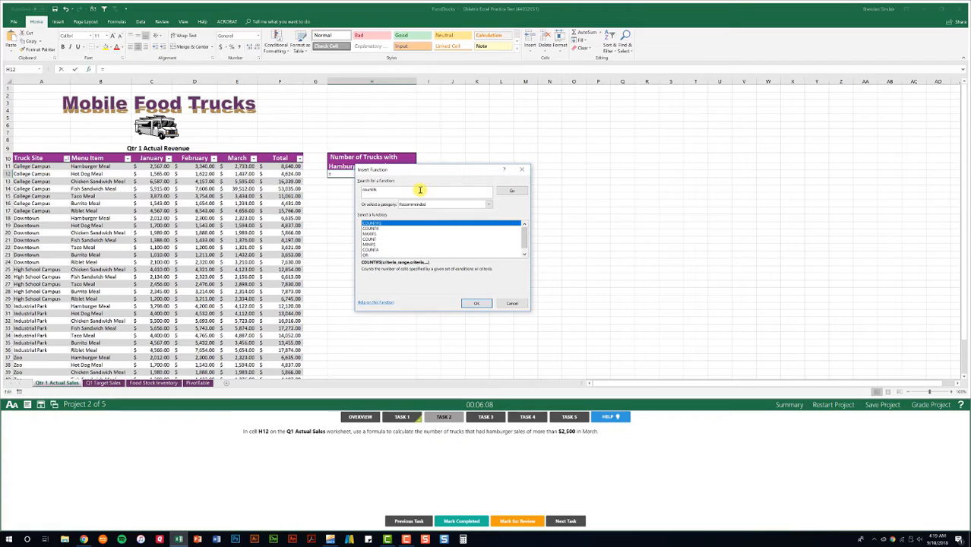
pyautogui.click(476, 303)
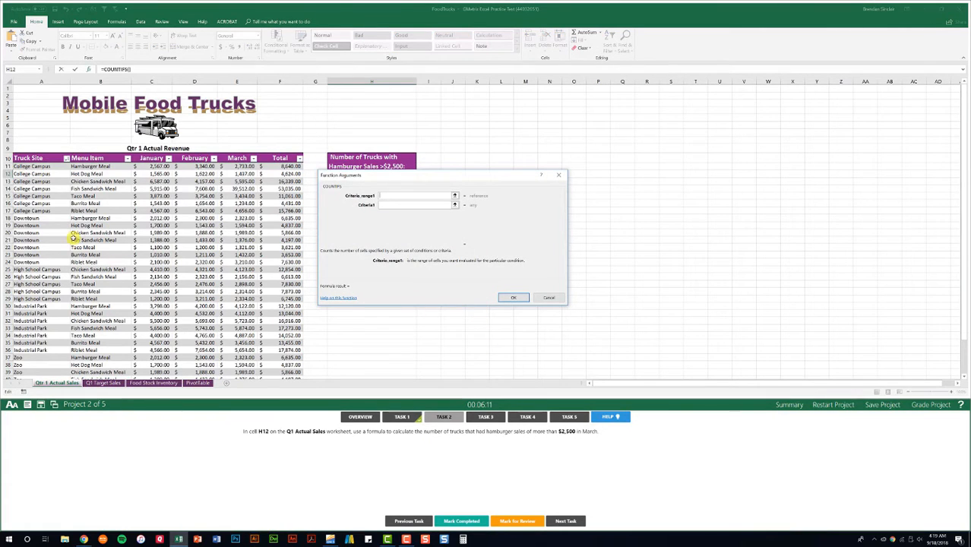
# Step: Set the first COUNTIFS criteria range to the table's Menu Item column, with Hamburger Meal as its criterion
pyautogui.click(98, 165)
pyautogui.hotkey('ctrl', 'shift', 'Down')
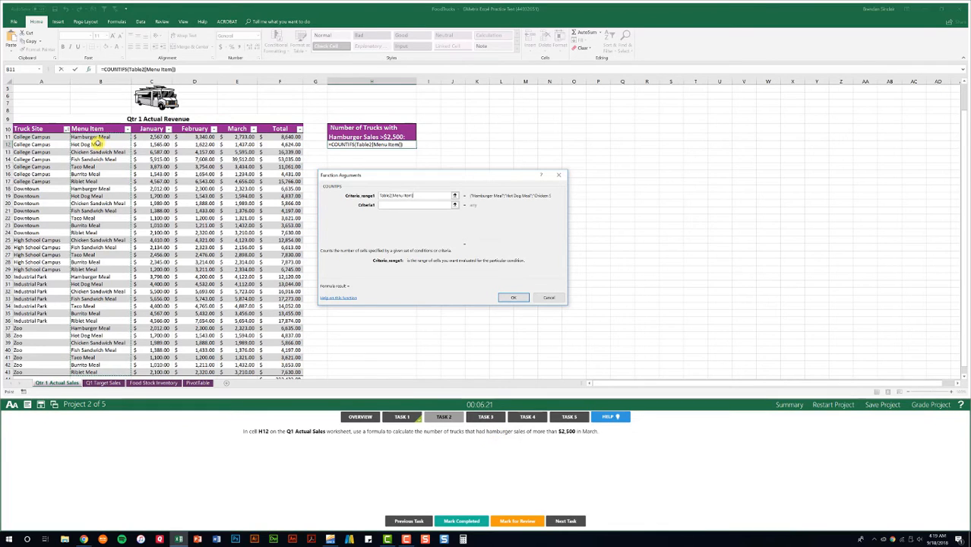
pyautogui.click(393, 205)
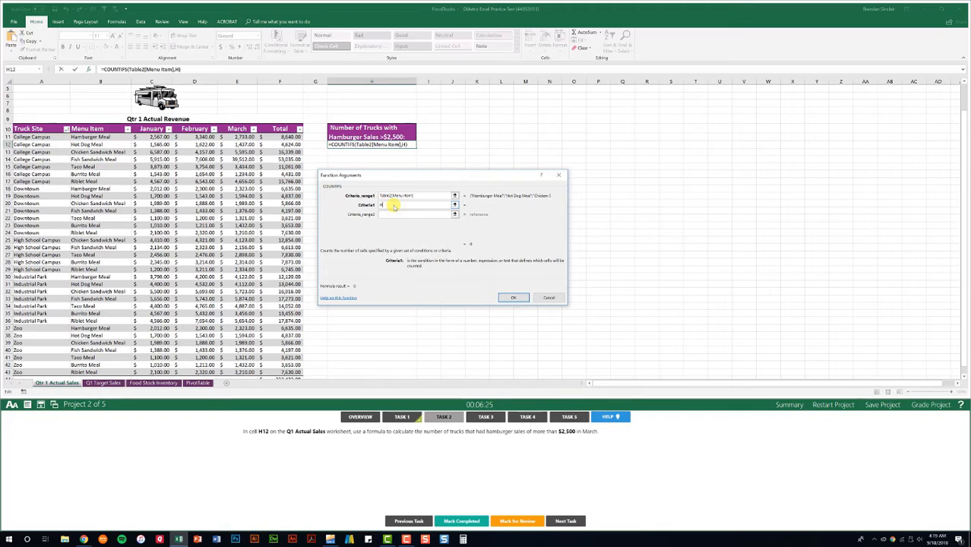
pyautogui.write('Hamburg')
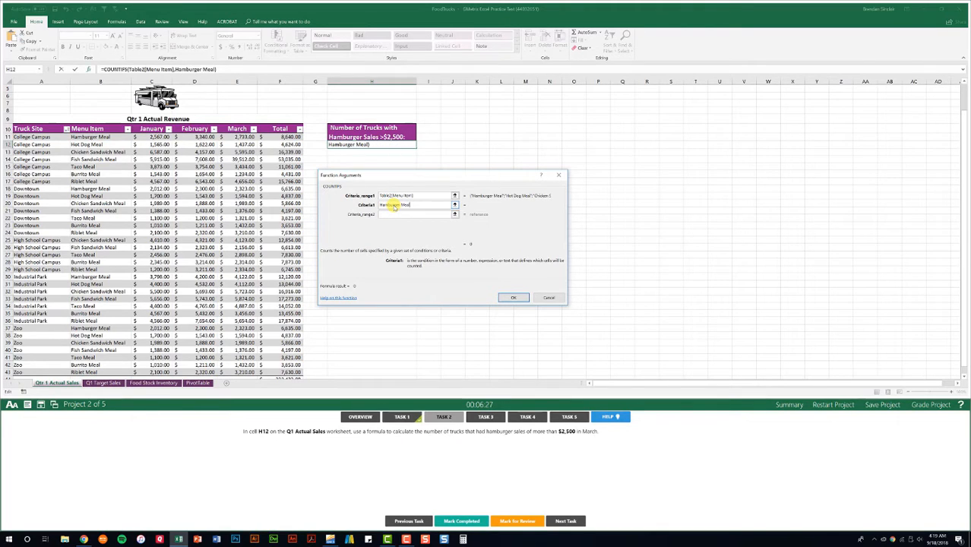
pyautogui.write('er Meal')
pyautogui.press('Tab')
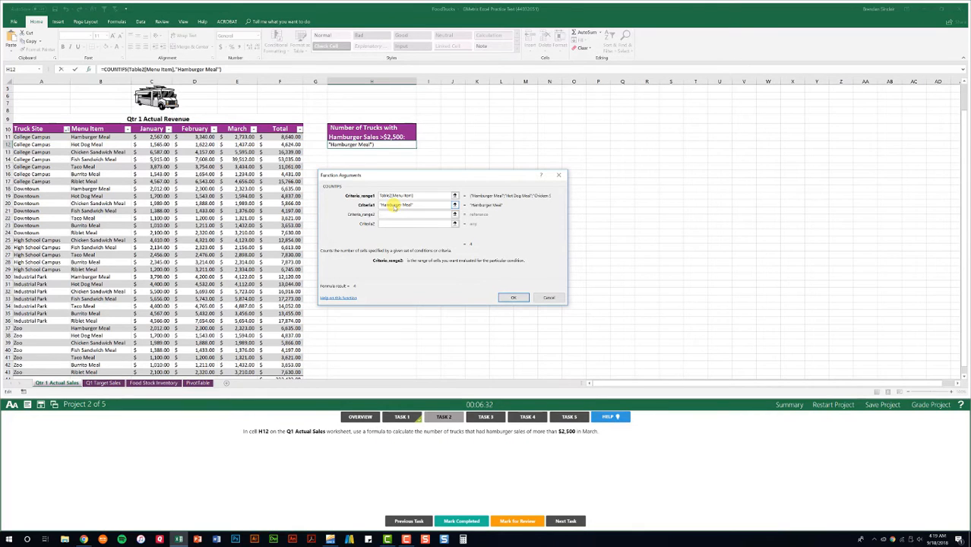
# Step: Set the second criteria range to the March column with criterion >2500, enter the formula, and mark Task 2 completed
pyautogui.click(242, 136)
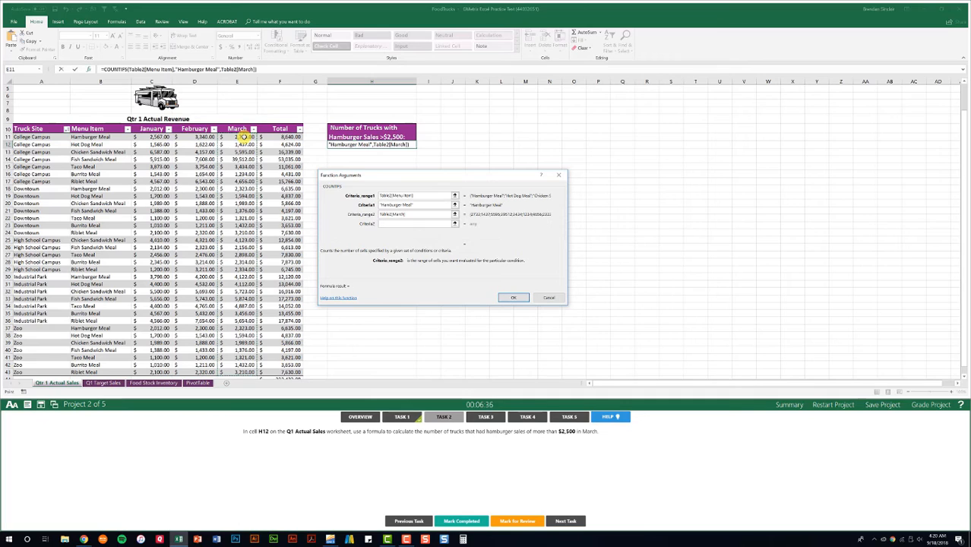
pyautogui.click(406, 222)
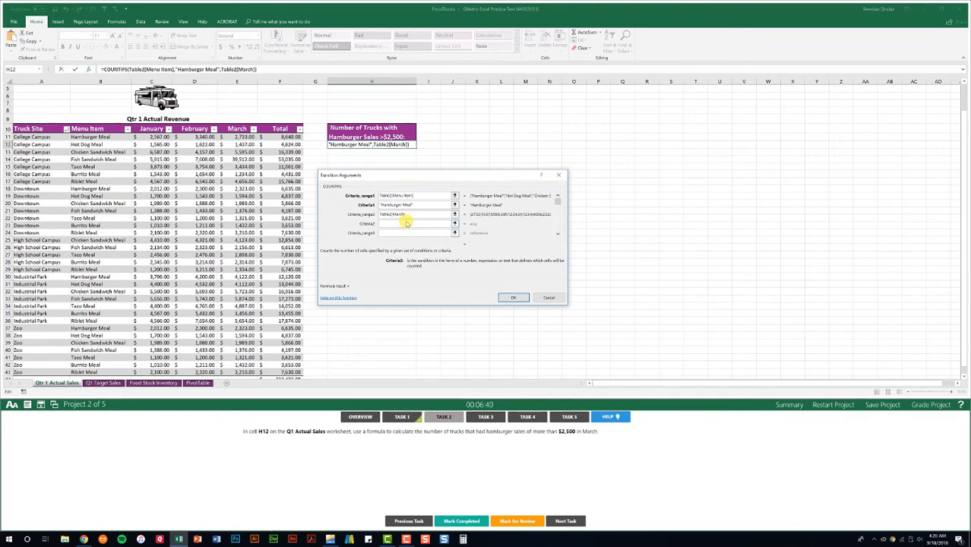
pyautogui.write('>2500')
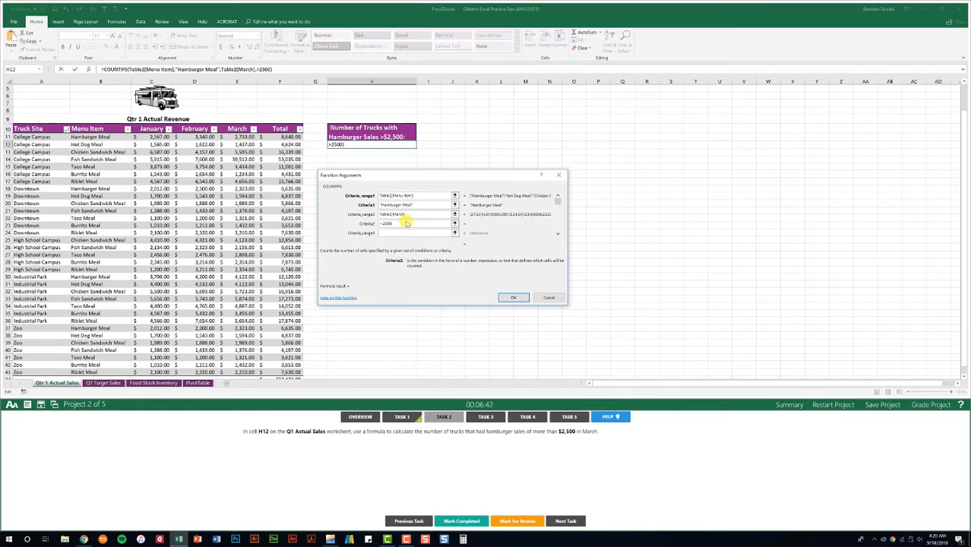
pyautogui.press('Tab')
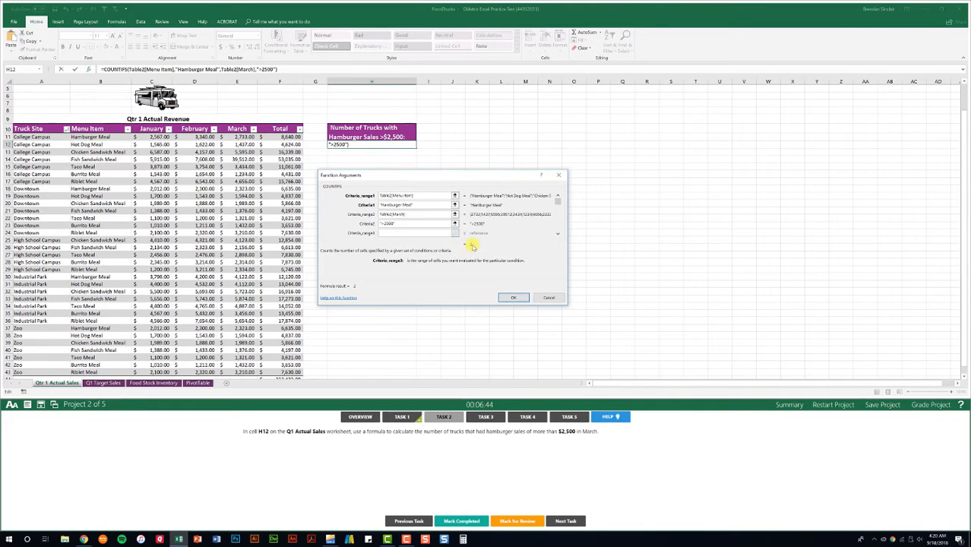
pyautogui.click(514, 297)
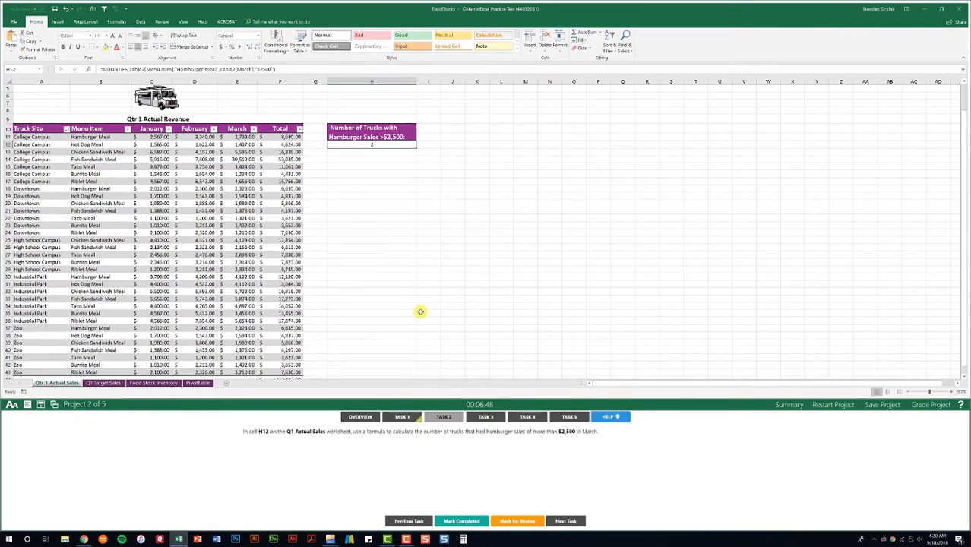
pyautogui.click(461, 522)
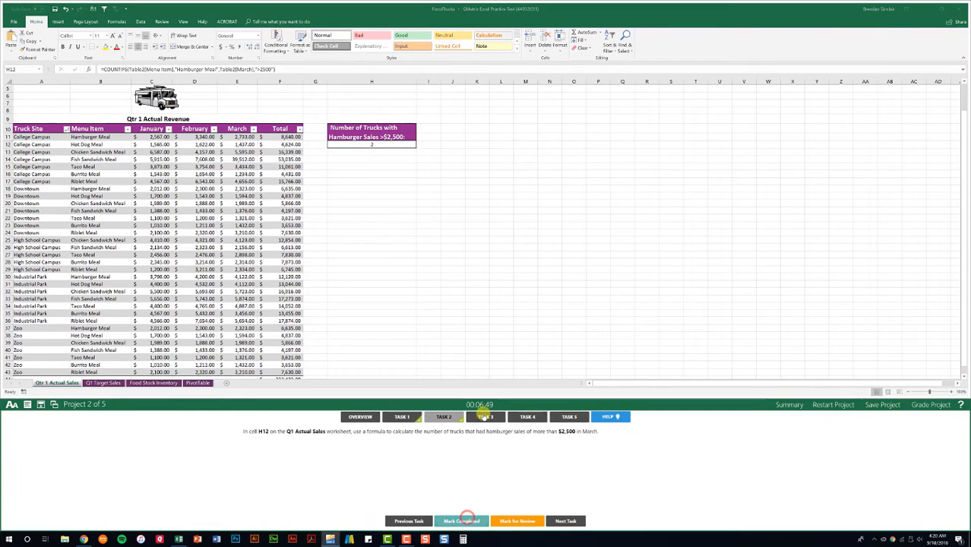
# Step: Open Task 3, name the table on the Qtr 1 Actual Sales worksheet Q1_Sales, and mark the task completed
pyautogui.click(484, 418)
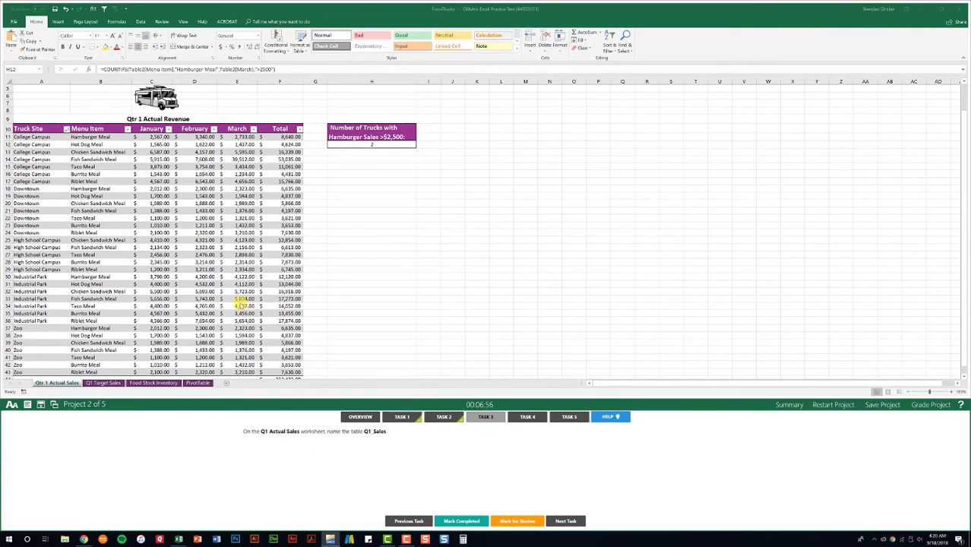
pyautogui.click(240, 303)
pyautogui.click(240, 304)
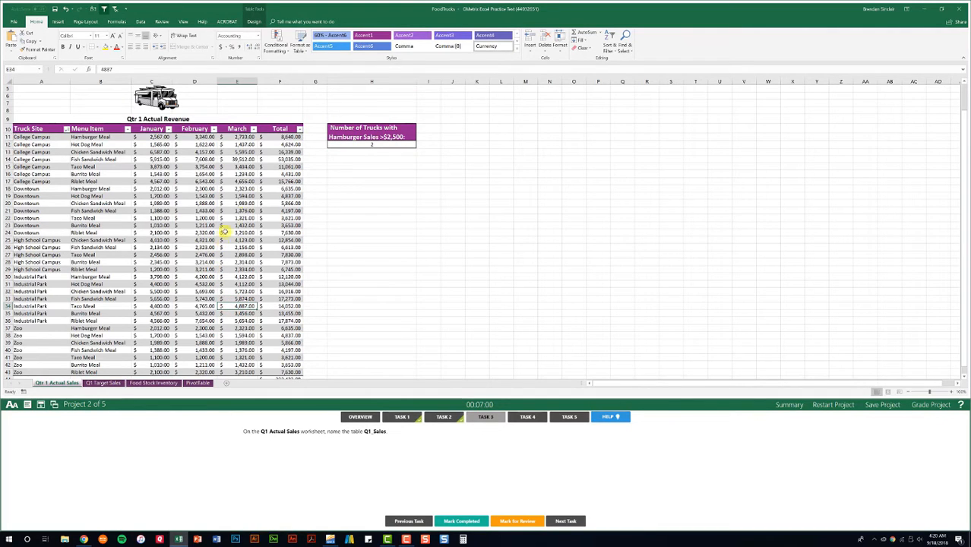
pyautogui.click(252, 20)
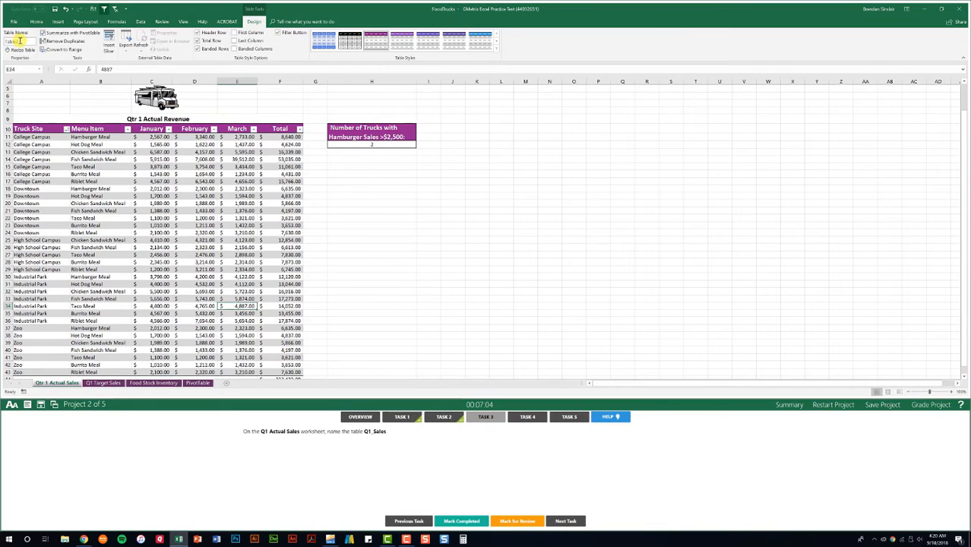
pyautogui.click(22, 41)
pyautogui.click(454, 521)
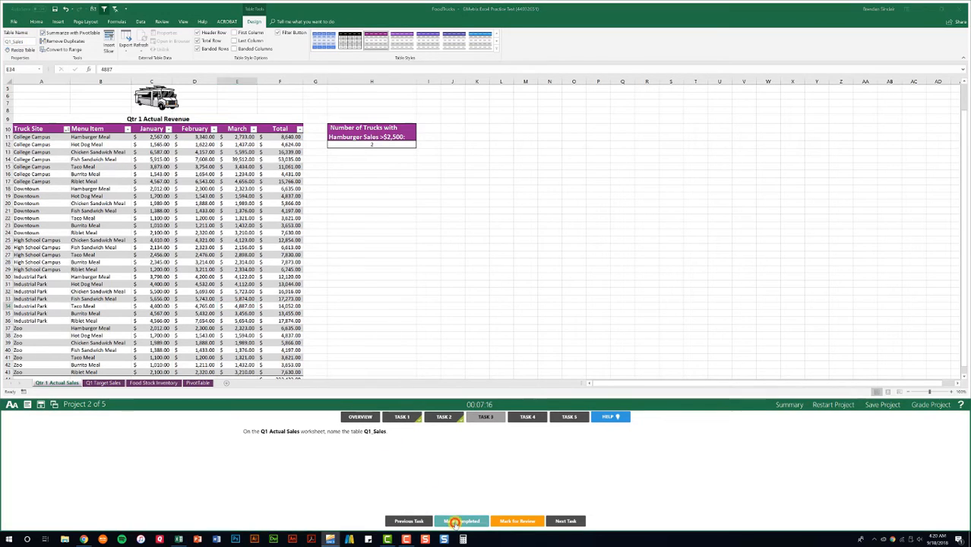
# Step: Open Task 4, save the Q1 Target Sales pie chart as a template named TargetSales in the GMetrixTemplates folder, and mark the task completed
pyautogui.click(528, 420)
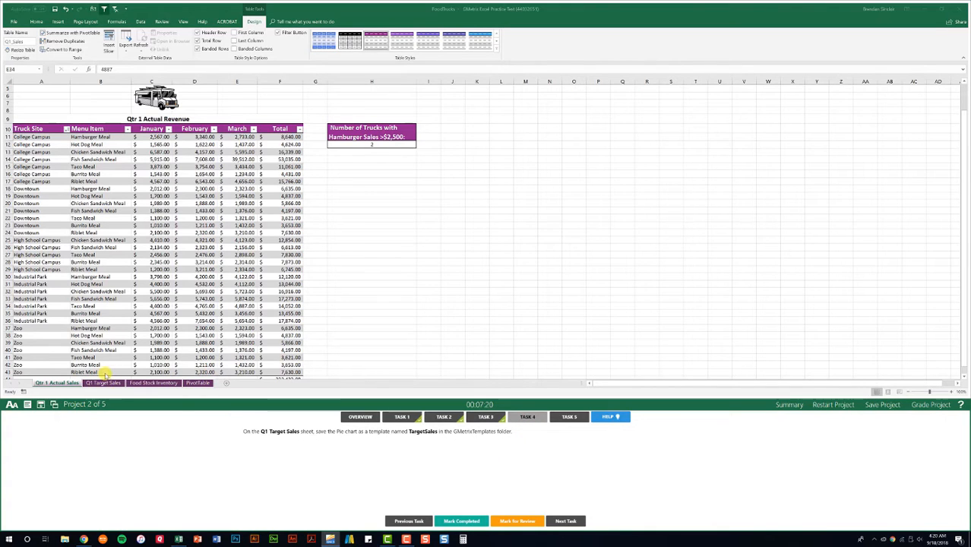
pyautogui.click(103, 384)
pyautogui.click(104, 384)
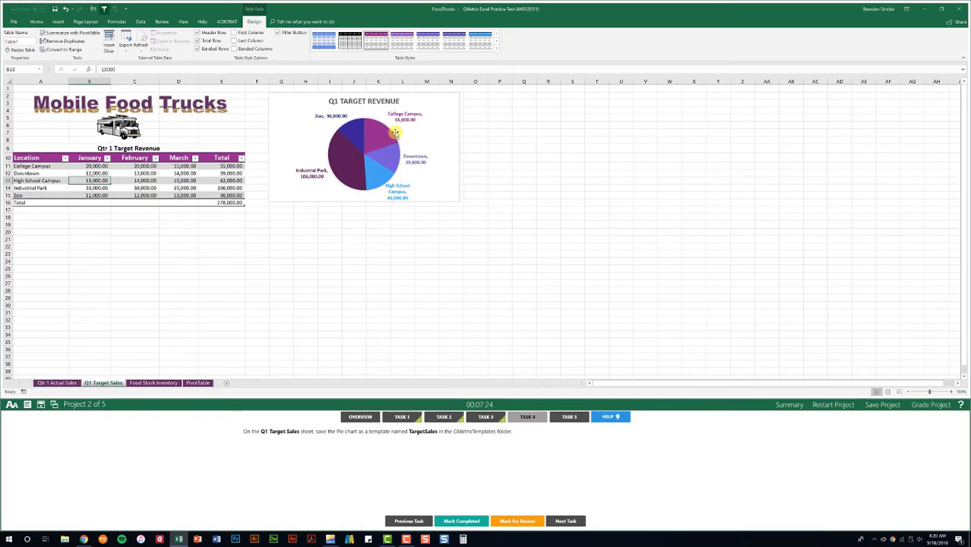
pyautogui.rightClick(445, 184)
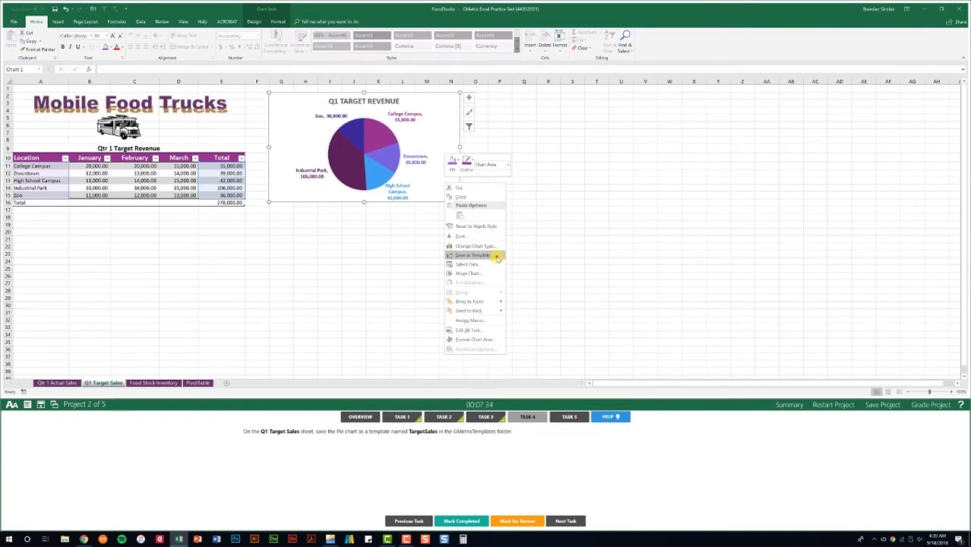
pyautogui.click(472, 255)
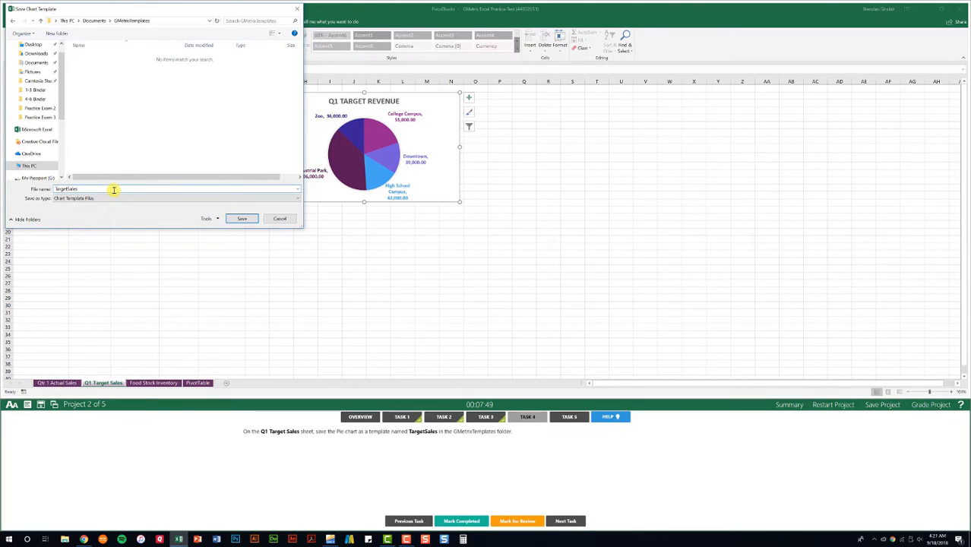
pyautogui.click(237, 218)
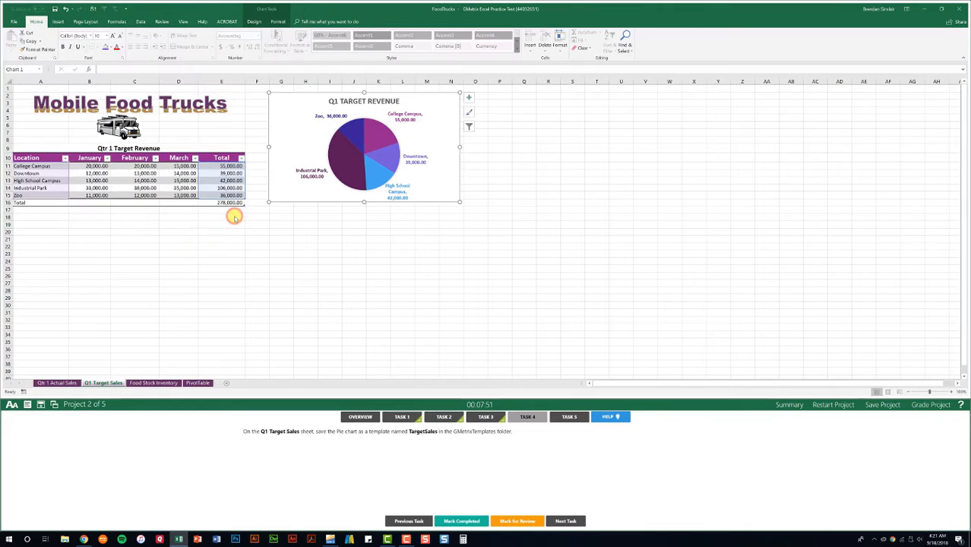
pyautogui.click(468, 521)
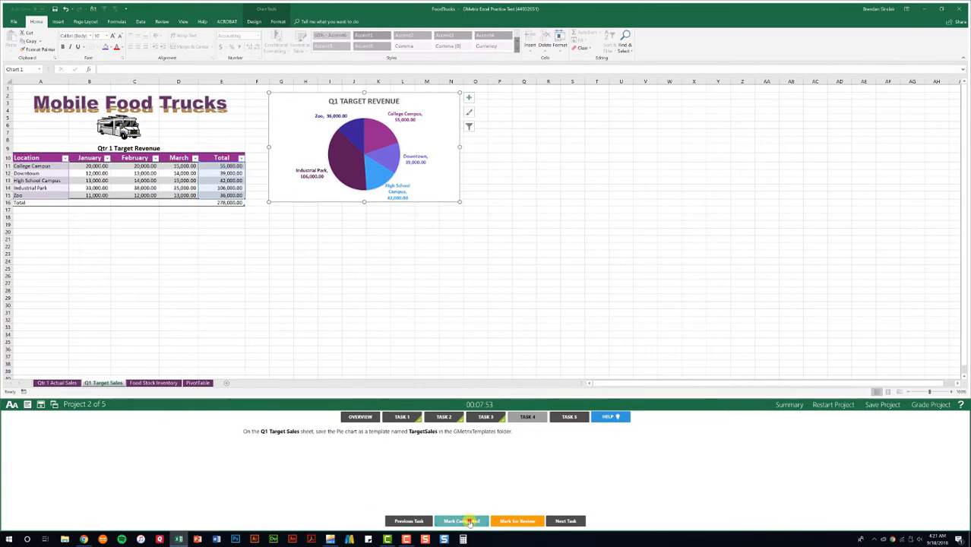
# Step: Turn on grand totals for columns only on the PivotTable worksheet for Task 5, mark it completed, and grade Project 2
pyautogui.click(577, 418)
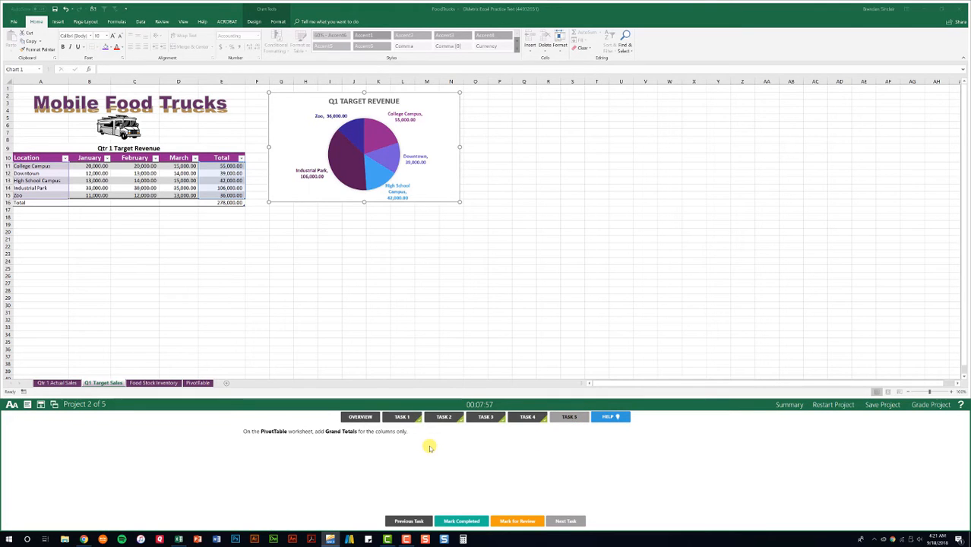
pyautogui.click(199, 383)
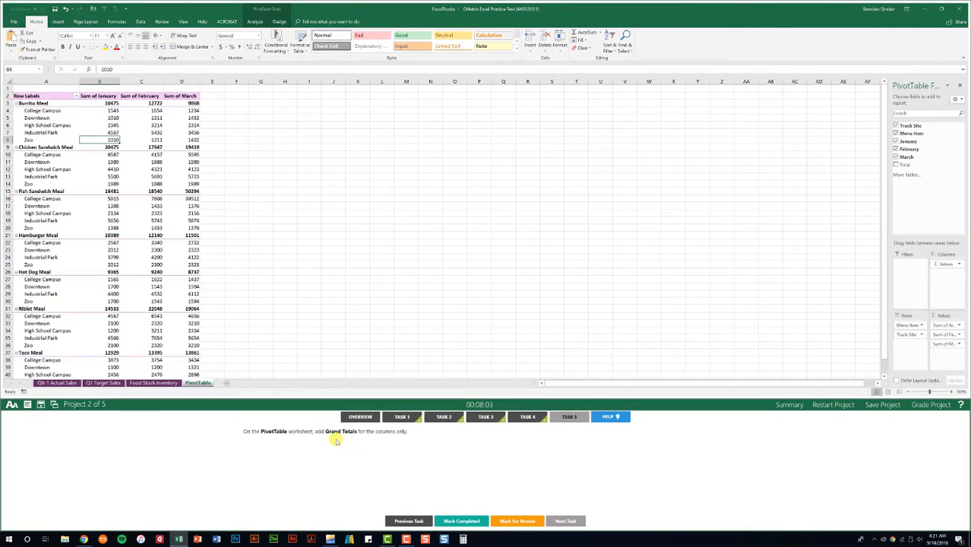
pyautogui.click(153, 212)
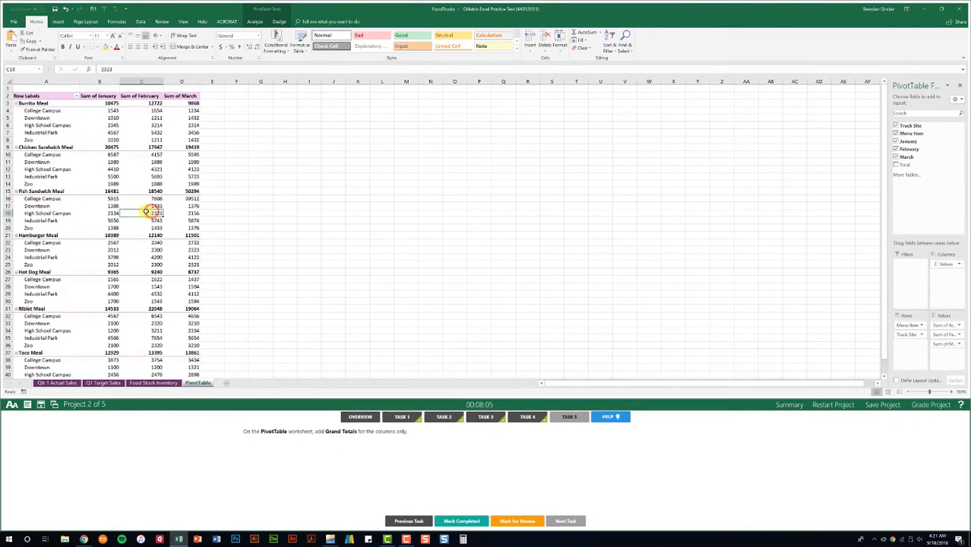
pyautogui.click(280, 21)
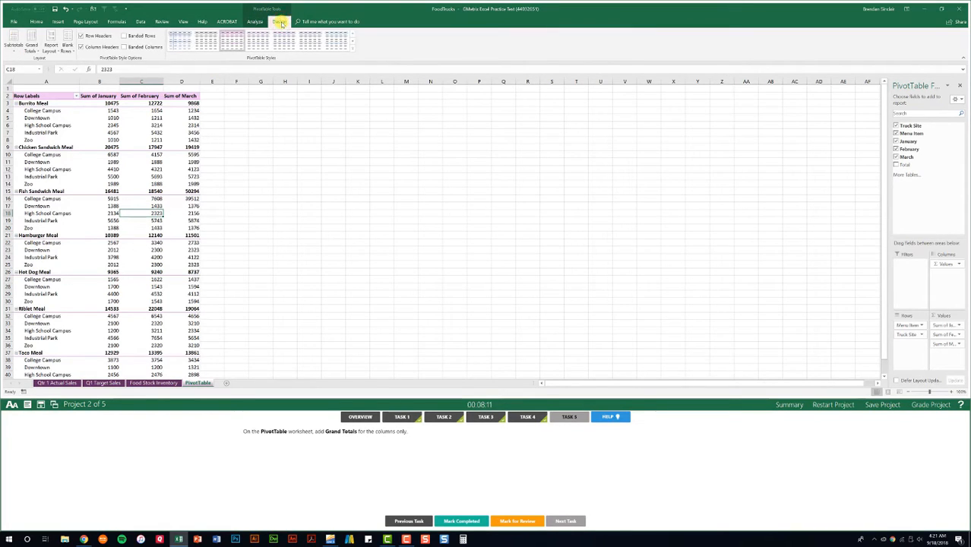
pyautogui.click(32, 48)
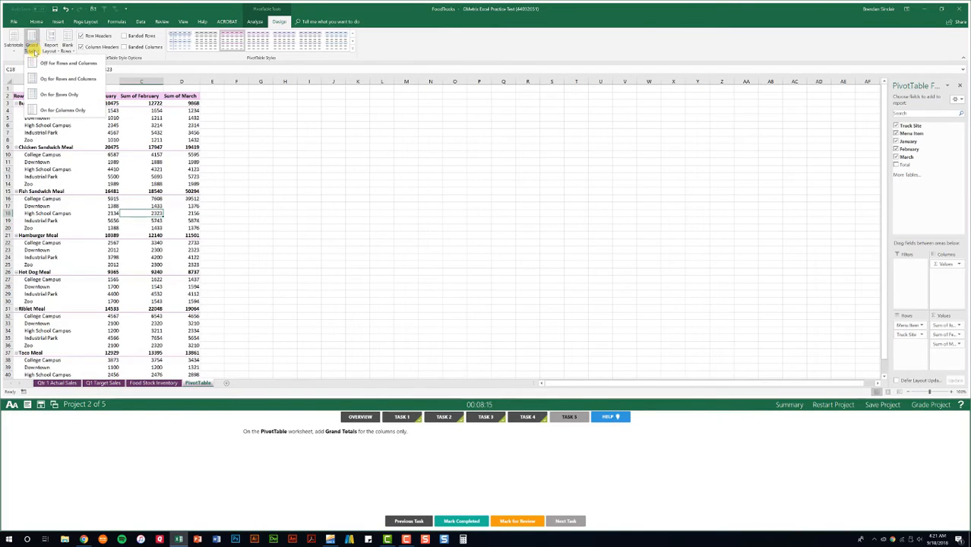
pyautogui.click(91, 111)
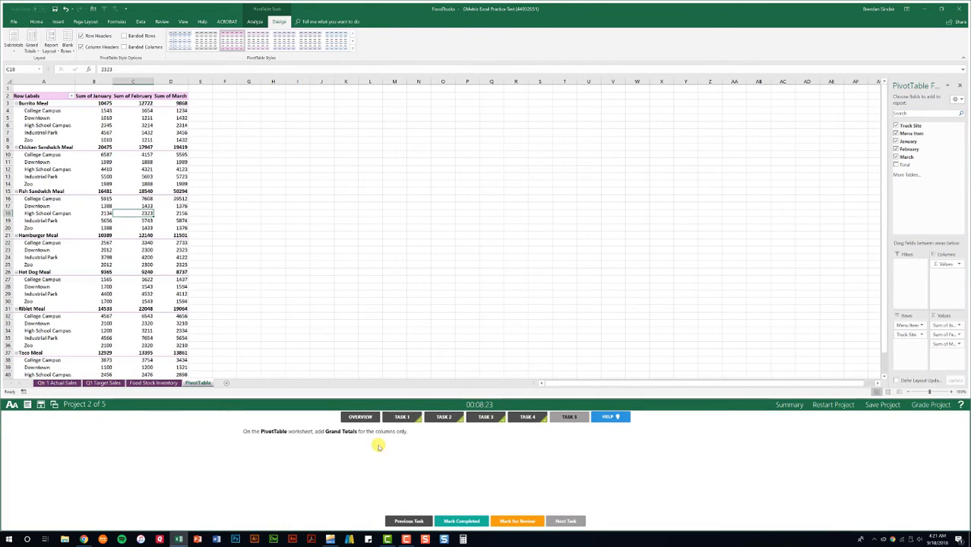
pyautogui.click(458, 521)
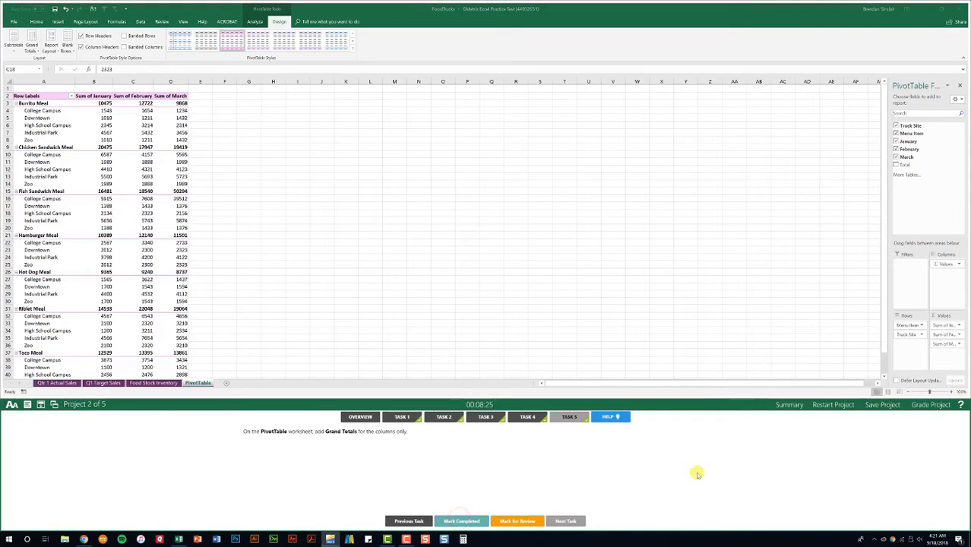
pyautogui.click(924, 406)
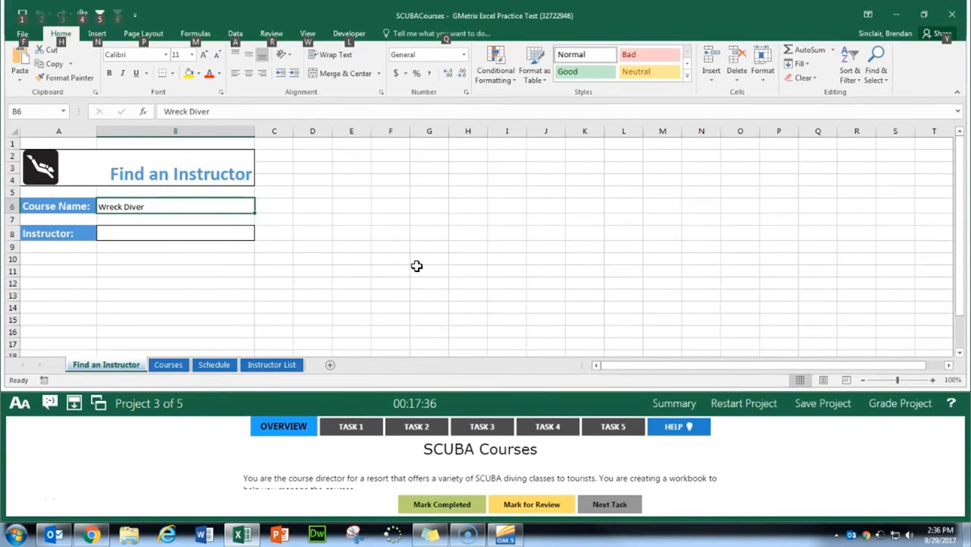
# Step: Open Project 3's Task 1, protect the workbook structure with the password given in the task, and mark the task completed
pyautogui.click(357, 425)
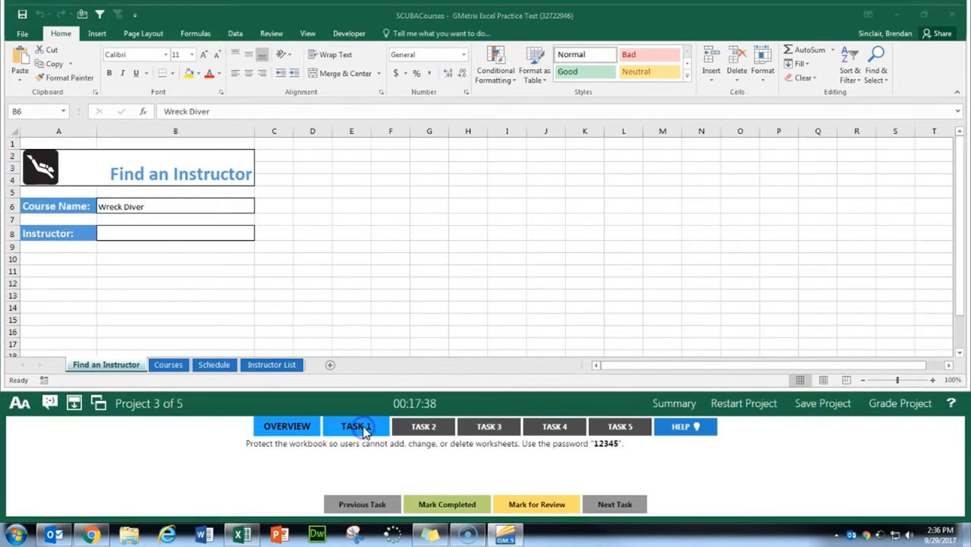
pyautogui.click(351, 455)
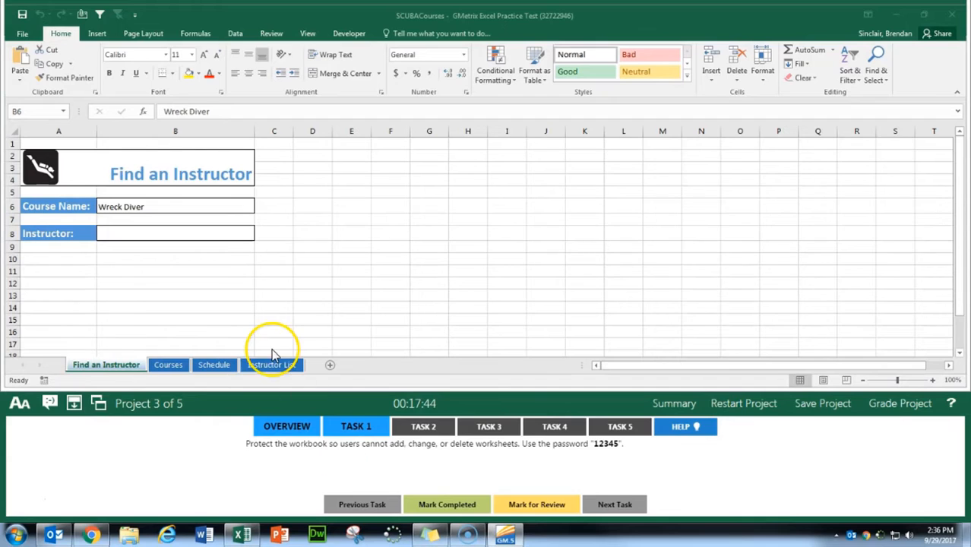
pyautogui.click(22, 34)
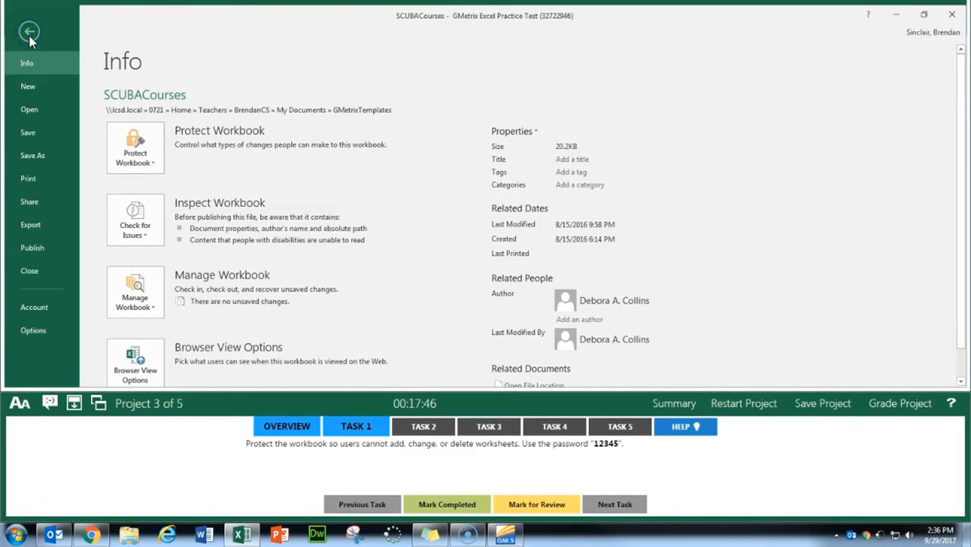
pyautogui.click(154, 170)
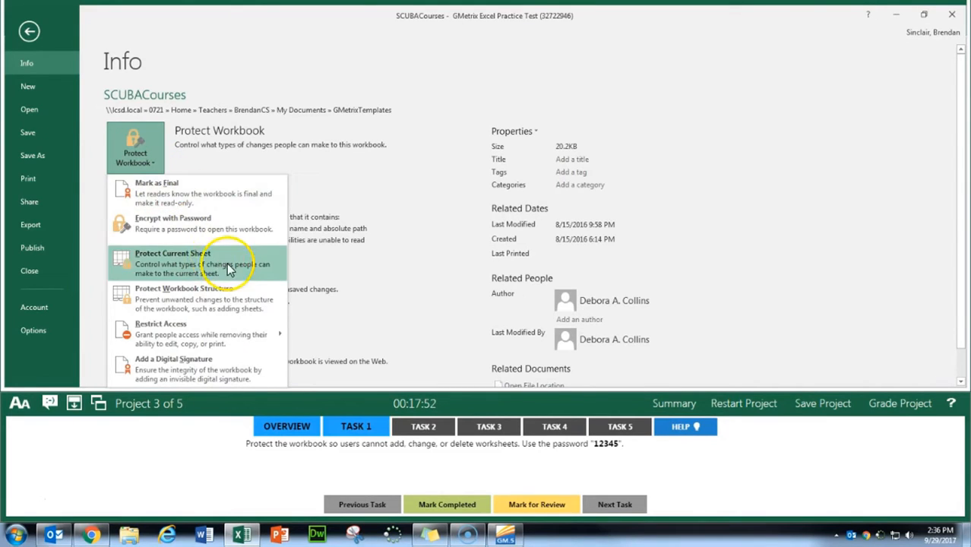
pyautogui.click(171, 298)
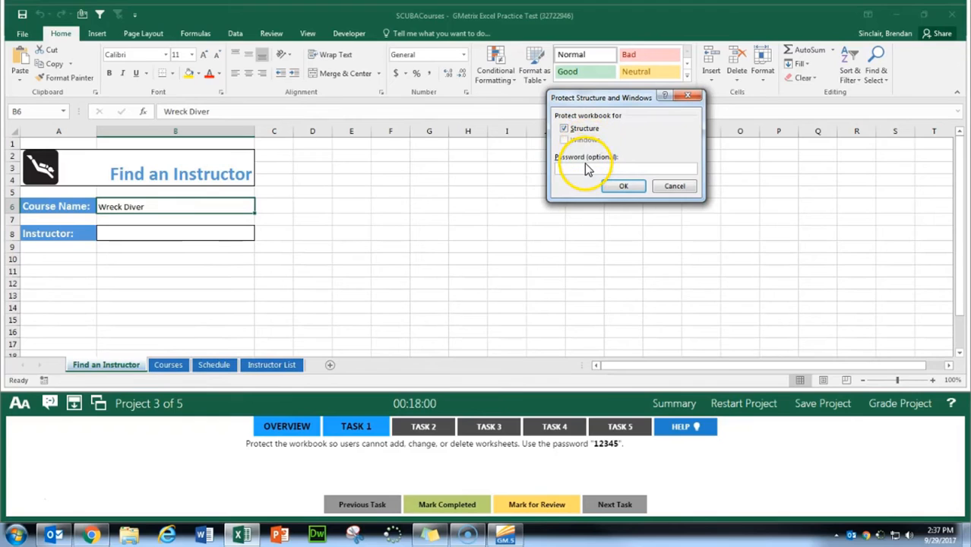
pyautogui.write('123')
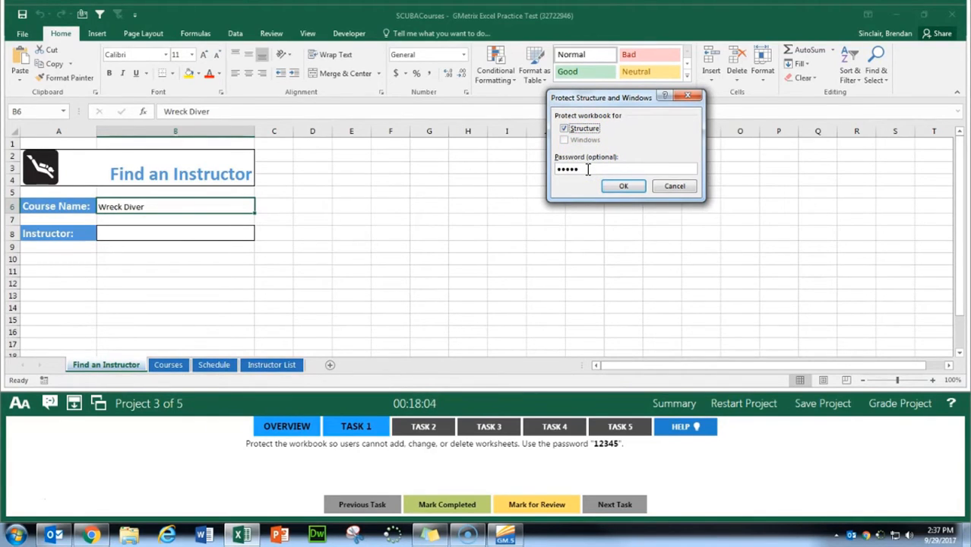
pyautogui.click(623, 186)
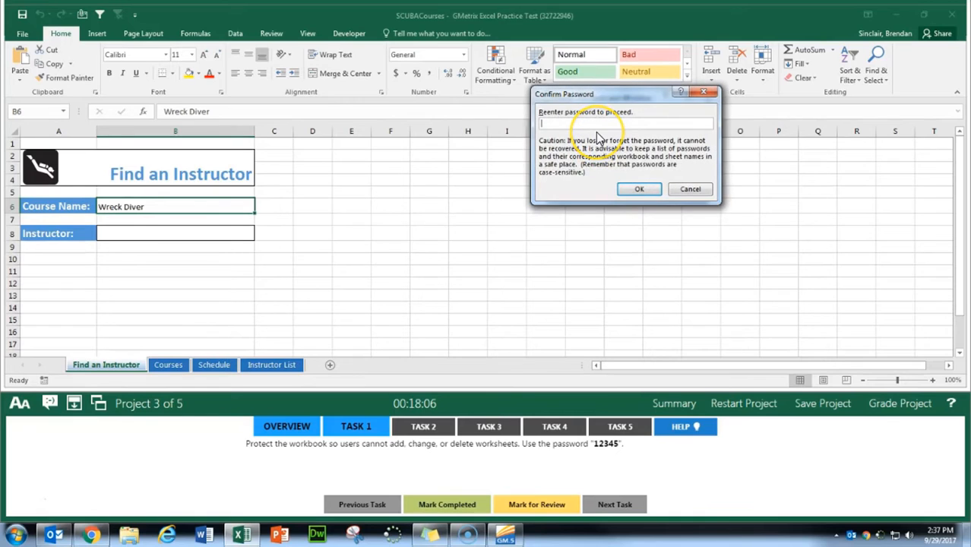
pyautogui.write('12345')
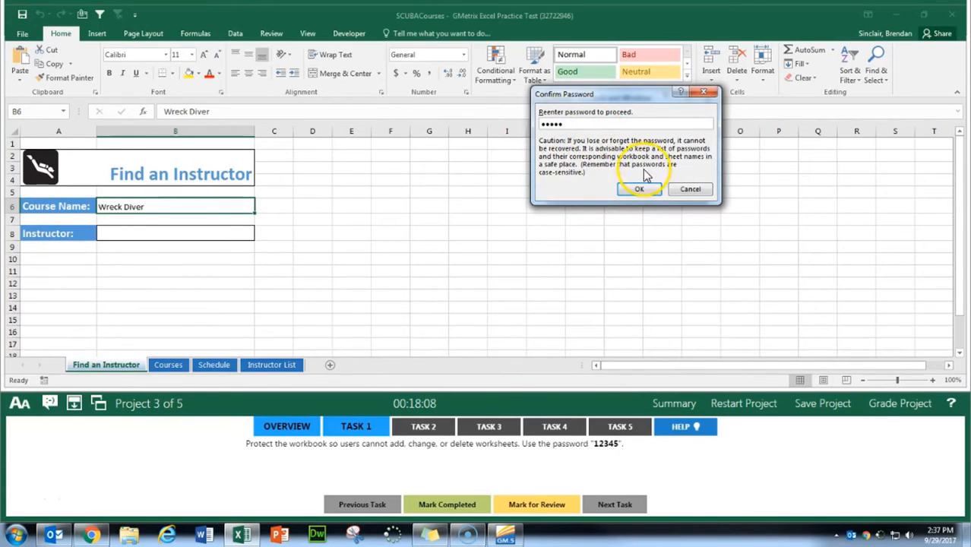
pyautogui.click(639, 189)
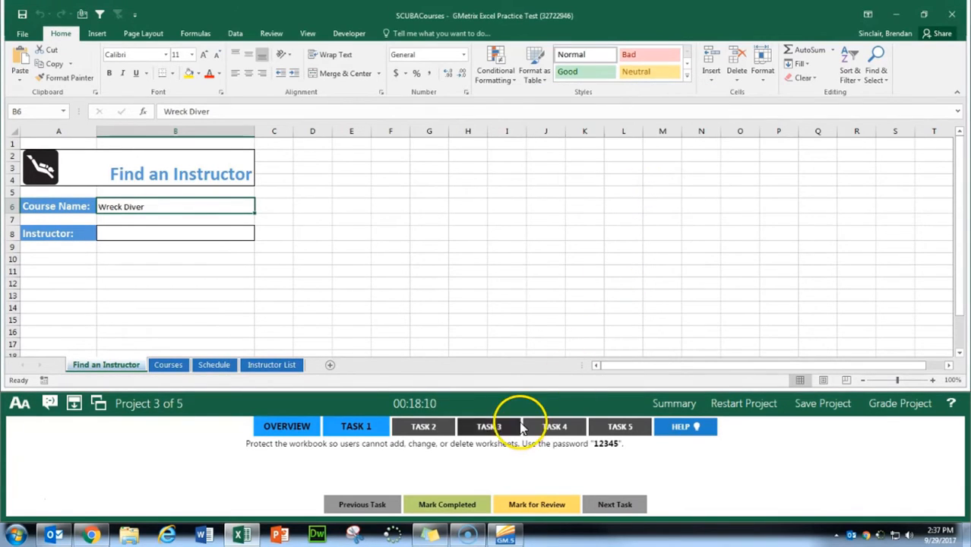
pyautogui.click(448, 505)
# Step: Open Task 2 and start a new set of theme colors with Accent 1 set to Blue, Accent 1, Darker 25%
pyautogui.click(424, 426)
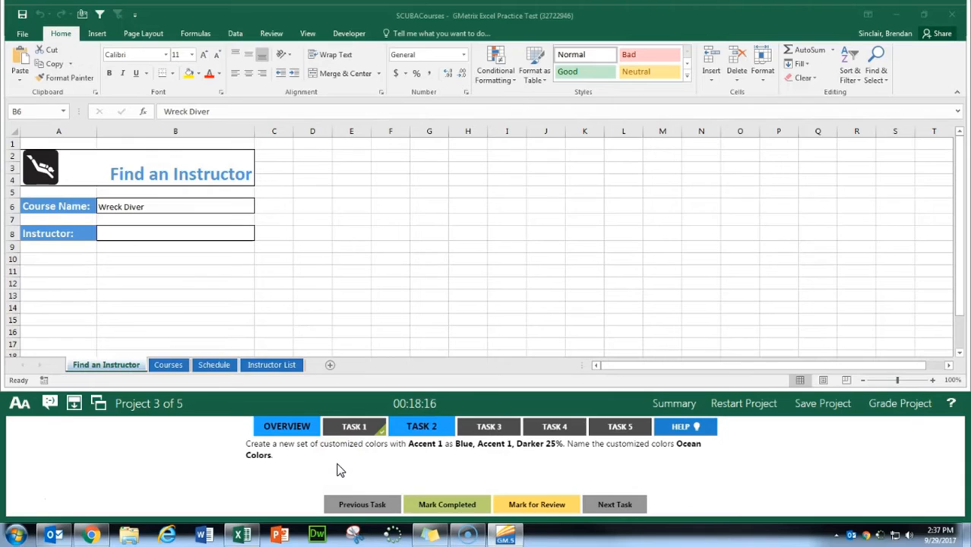
pyautogui.click(145, 35)
pyautogui.click(149, 35)
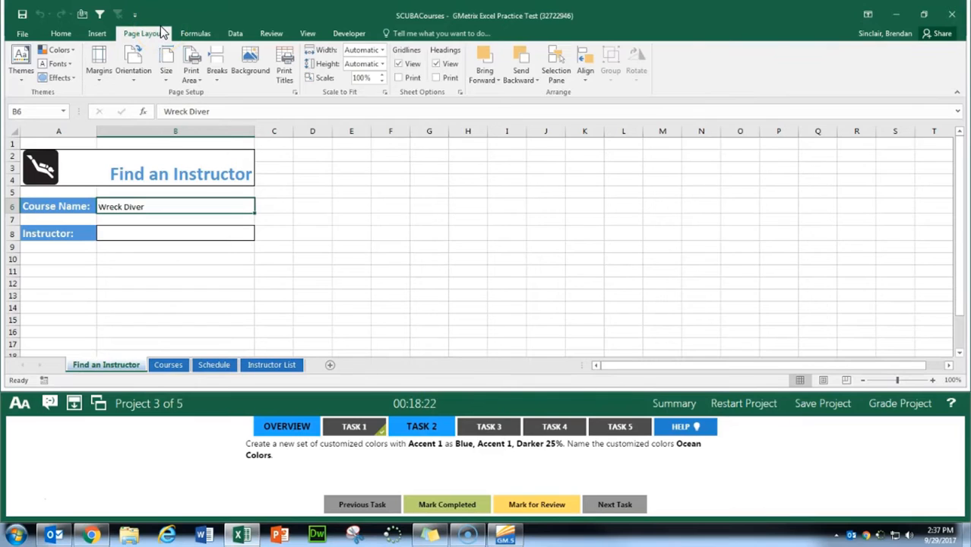
pyautogui.click(62, 51)
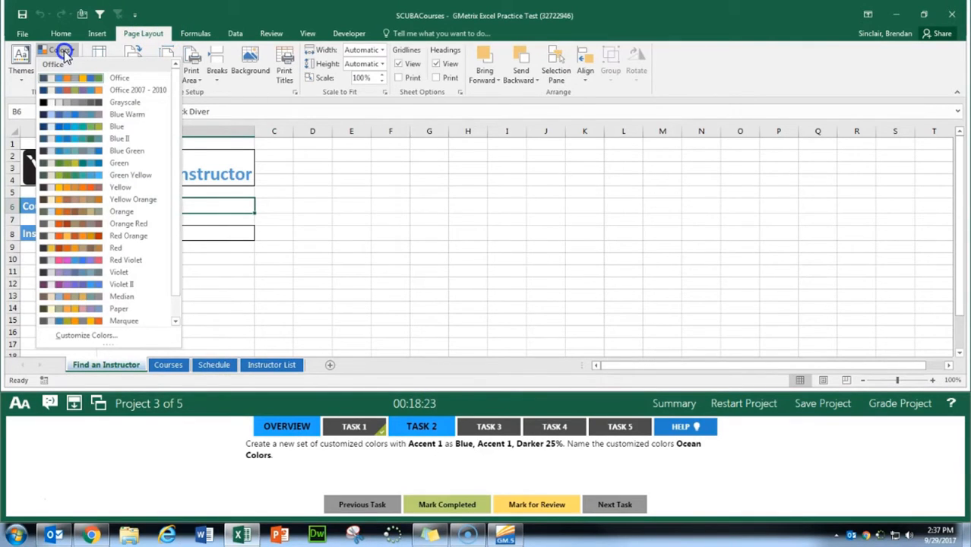
pyautogui.click(86, 335)
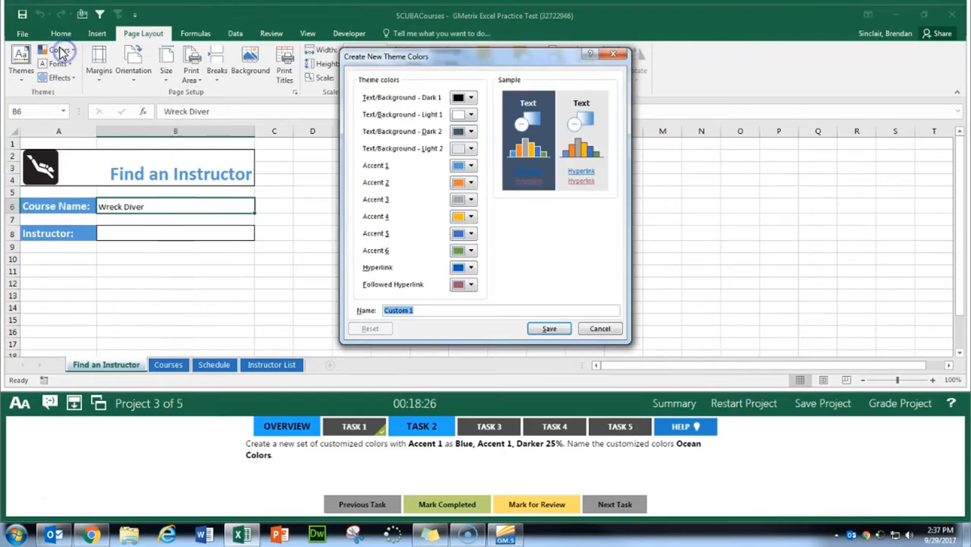
pyautogui.click(466, 167)
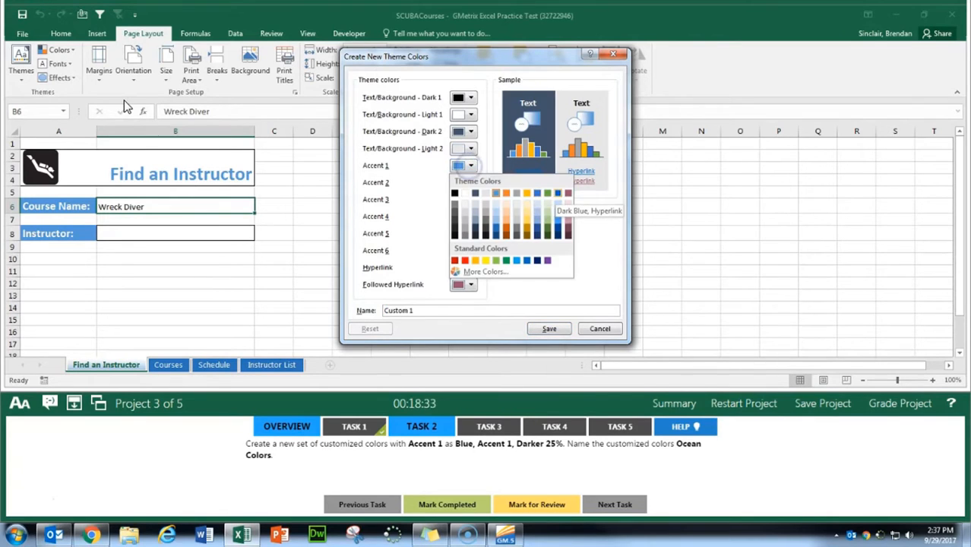
pyautogui.click(497, 226)
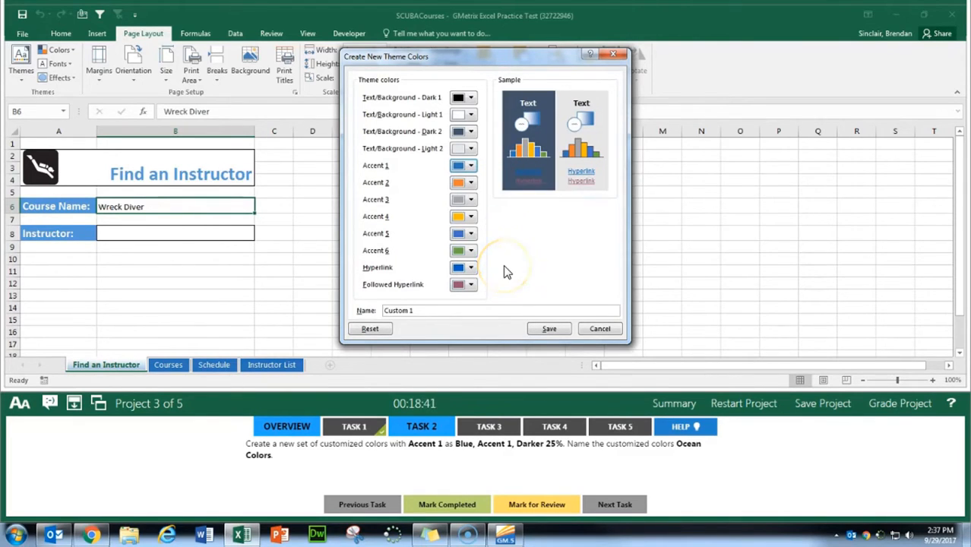
# Step: Name the custom theme color set Ocean Colors, save it, and mark Task 2 completed
pyautogui.moveTo(486, 314); pyautogui.dragTo(365, 315)
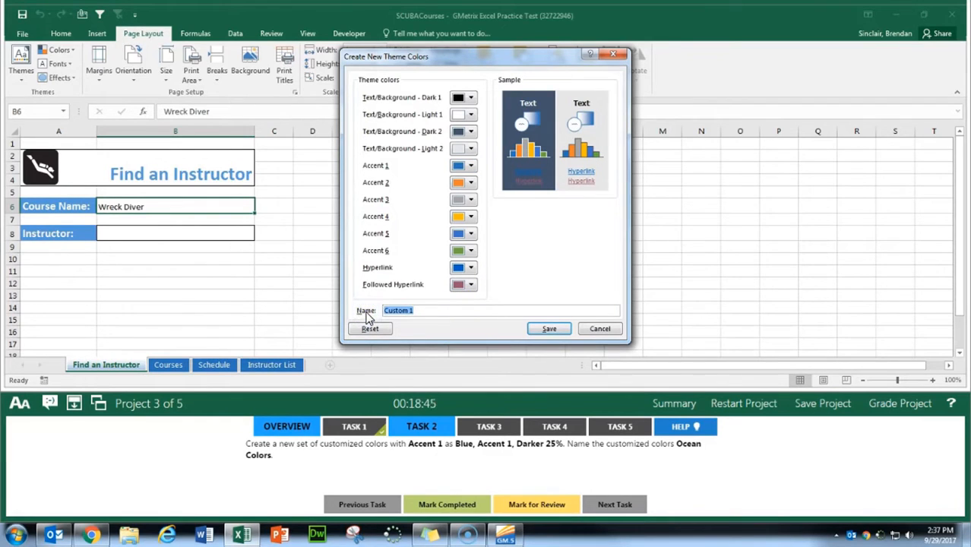
pyautogui.write('Ocean Colors')
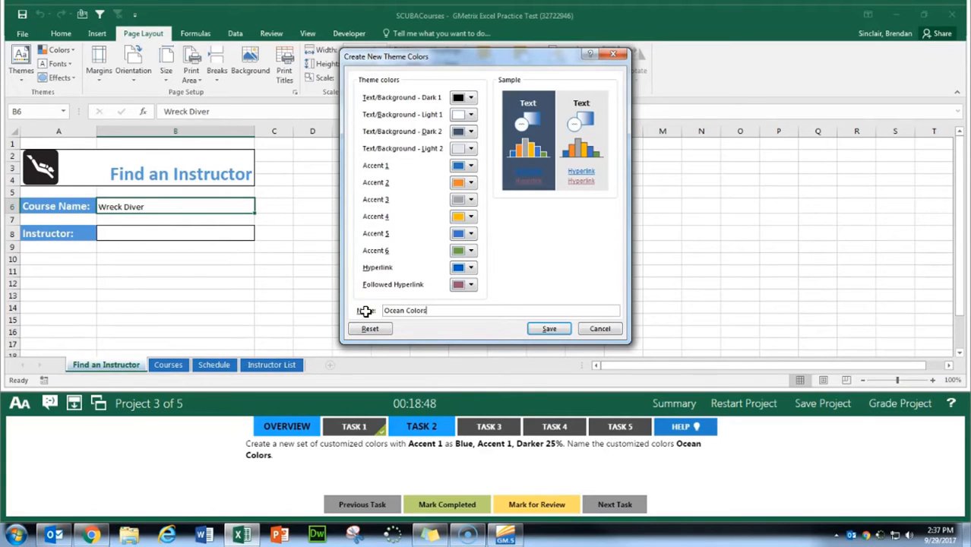
pyautogui.press('Return')
pyautogui.click(456, 504)
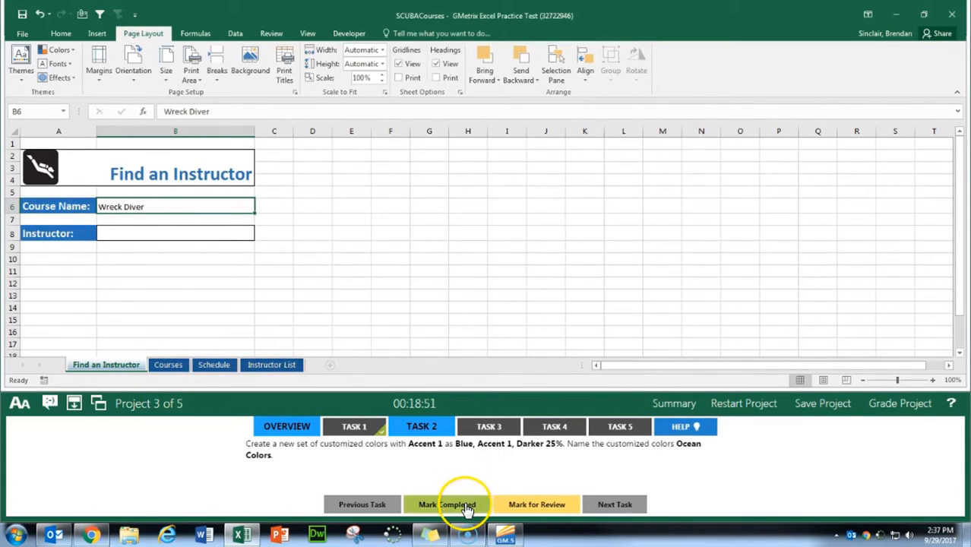
# Step: Open Task 3 and start a VLOOKUP function in cell B8 of the Find an Instructor worksheet with B6 as the lookup value
pyautogui.click(490, 428)
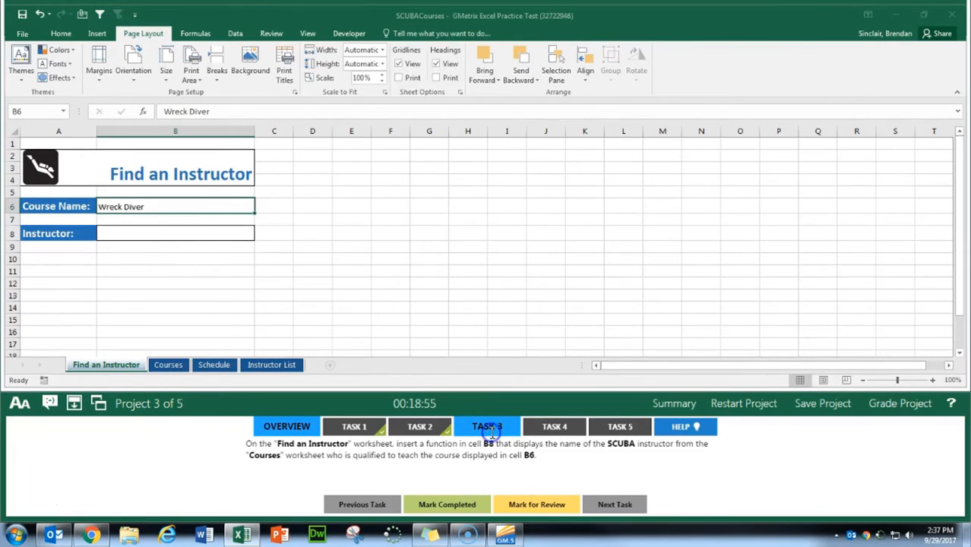
pyautogui.click(171, 234)
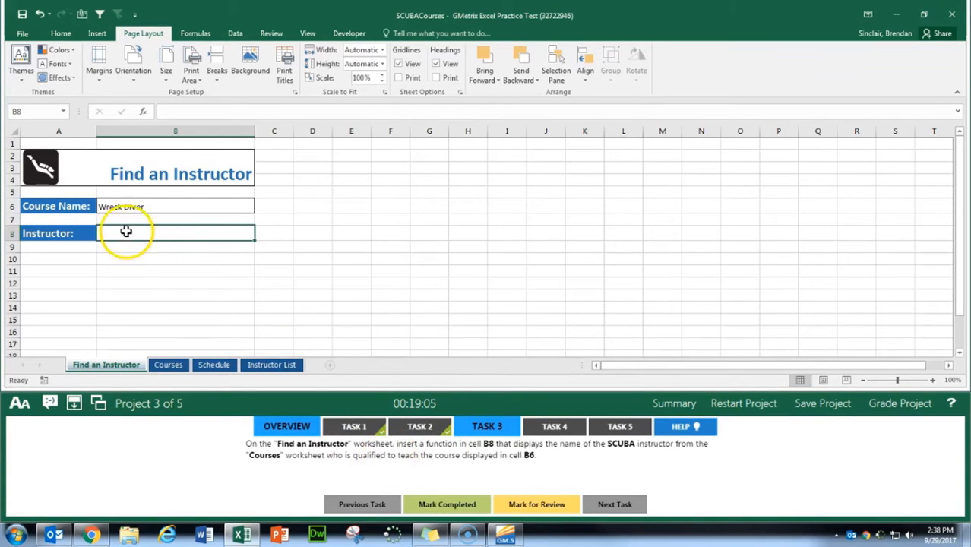
pyautogui.click(154, 235)
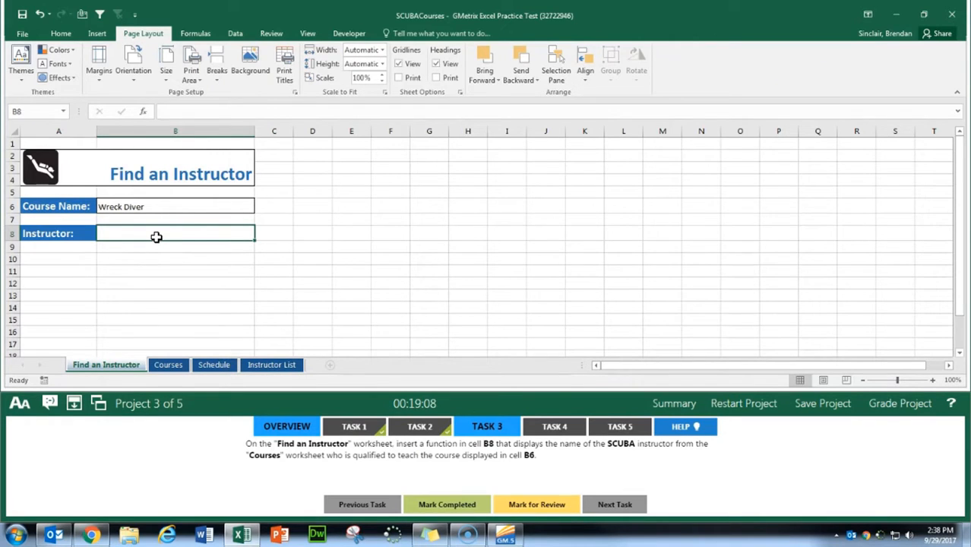
pyautogui.hotkey('shift', 'F3')
pyautogui.write('vlookup')
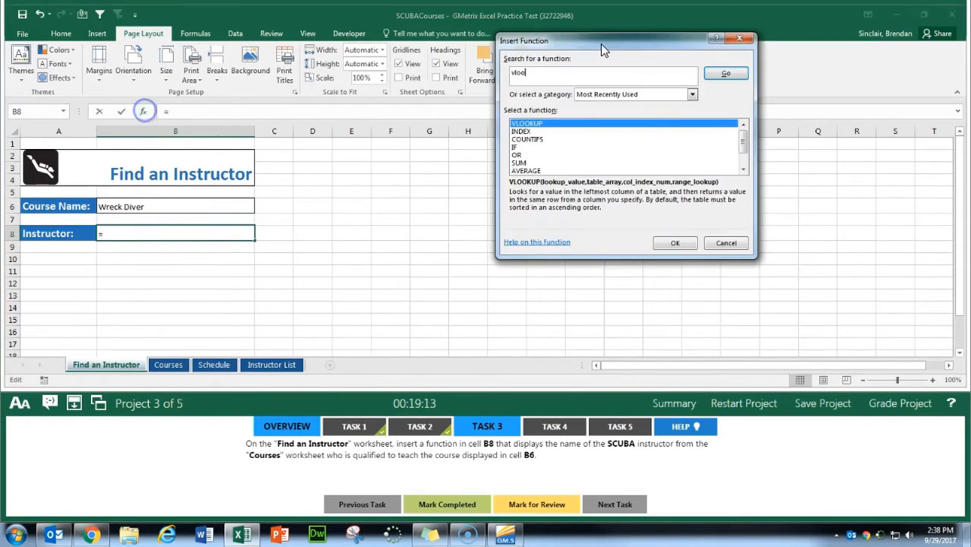
pyautogui.press('Return')
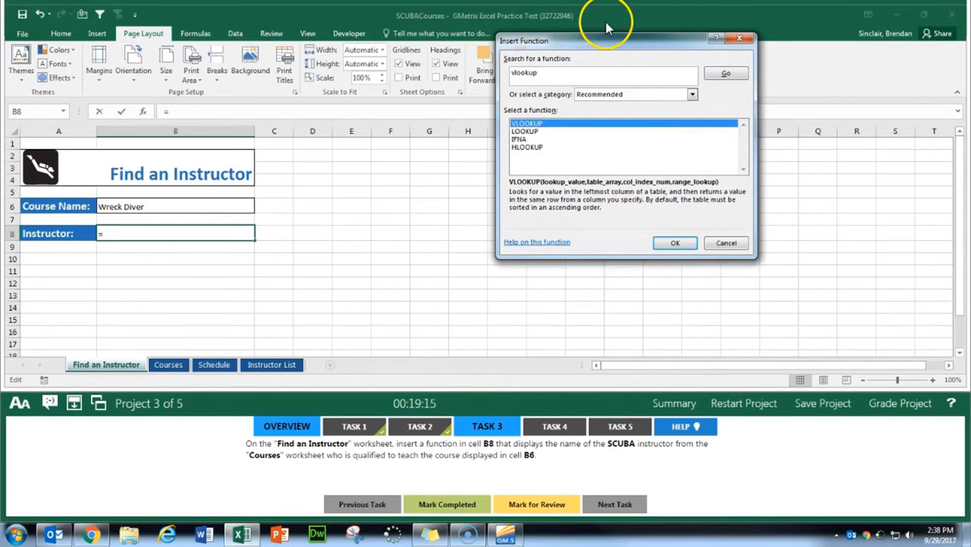
pyautogui.click(678, 247)
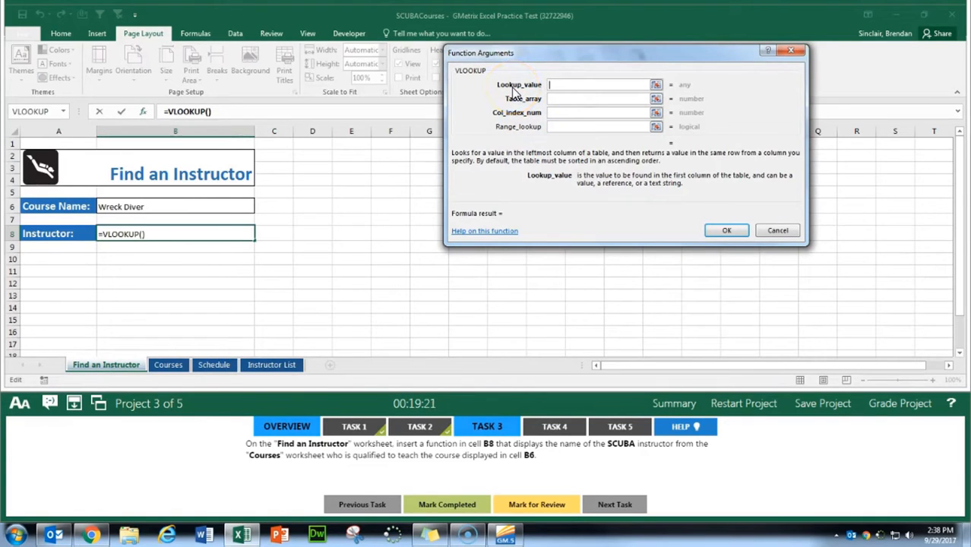
pyautogui.click(147, 203)
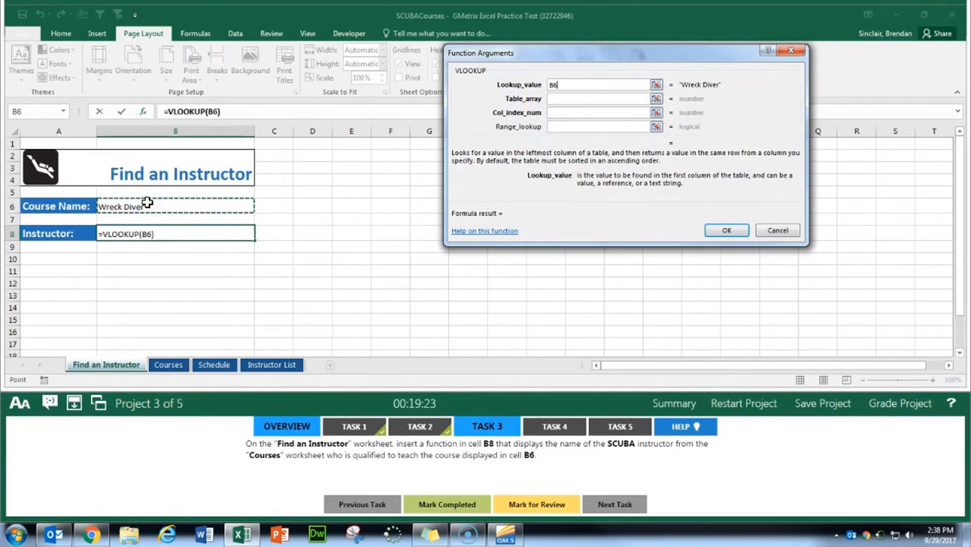
# Step: Set the VLOOKUP table array to A6:B31 on the Courses worksheet
pyautogui.click(576, 99)
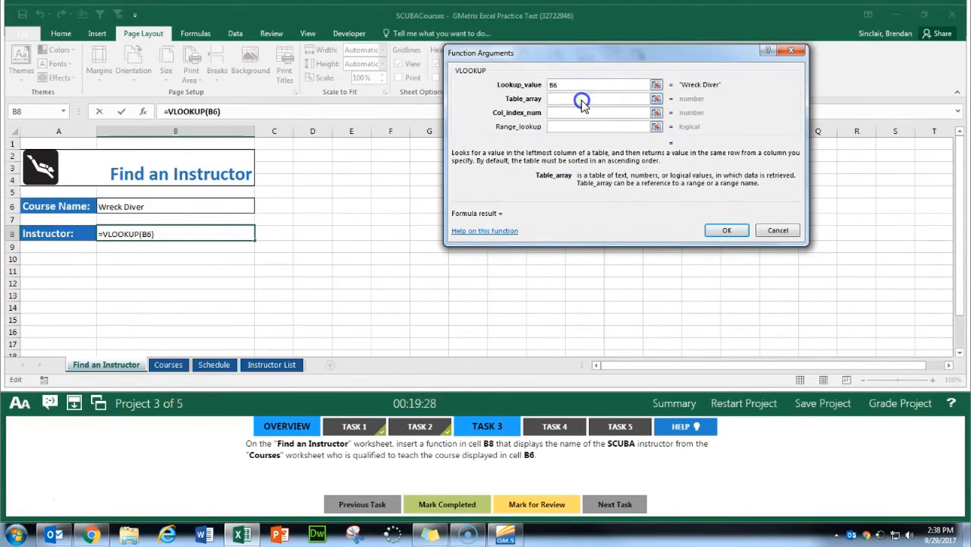
pyautogui.click(180, 367)
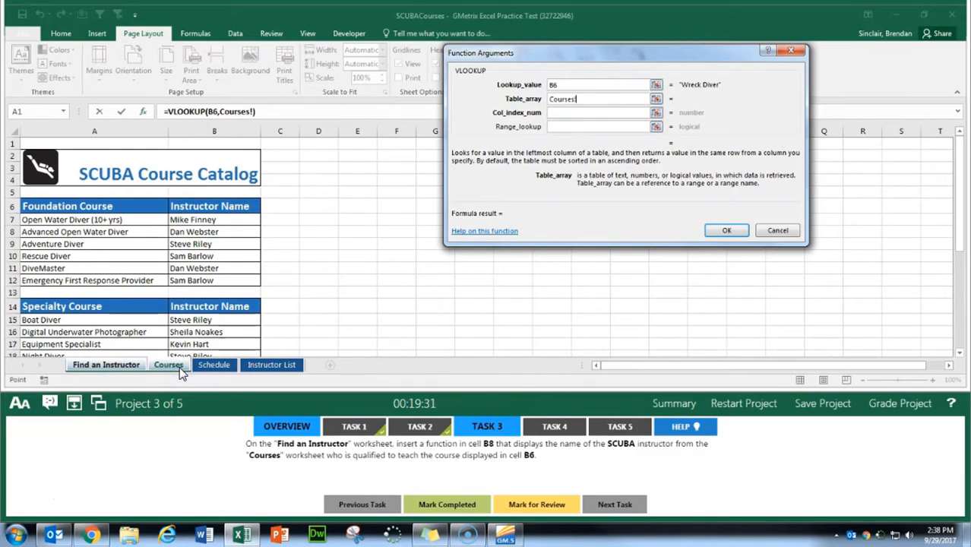
pyautogui.moveTo(114, 207); pyautogui.dragTo(197, 206)
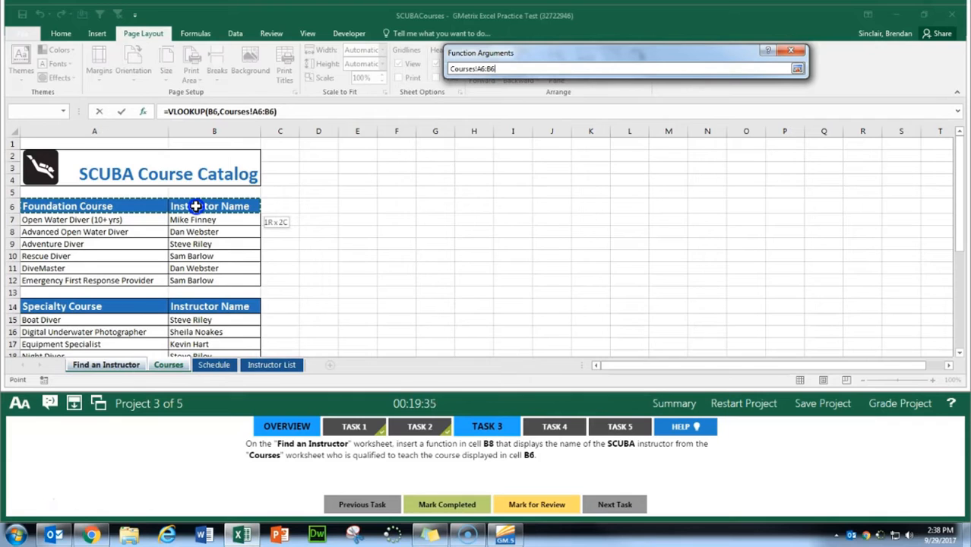
pyautogui.moveTo(196, 206); pyautogui.dragTo(171, 328)
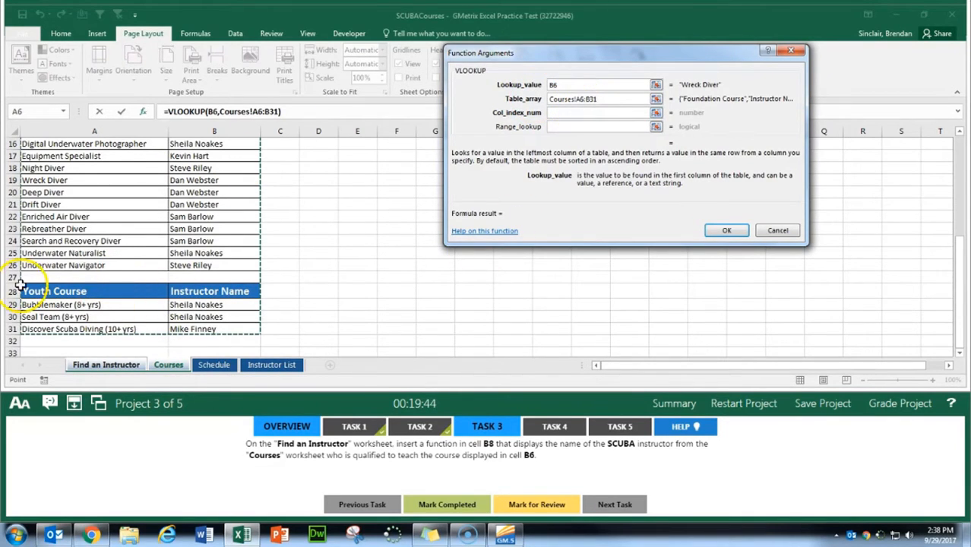
pyautogui.scroll(5, 251, 310)
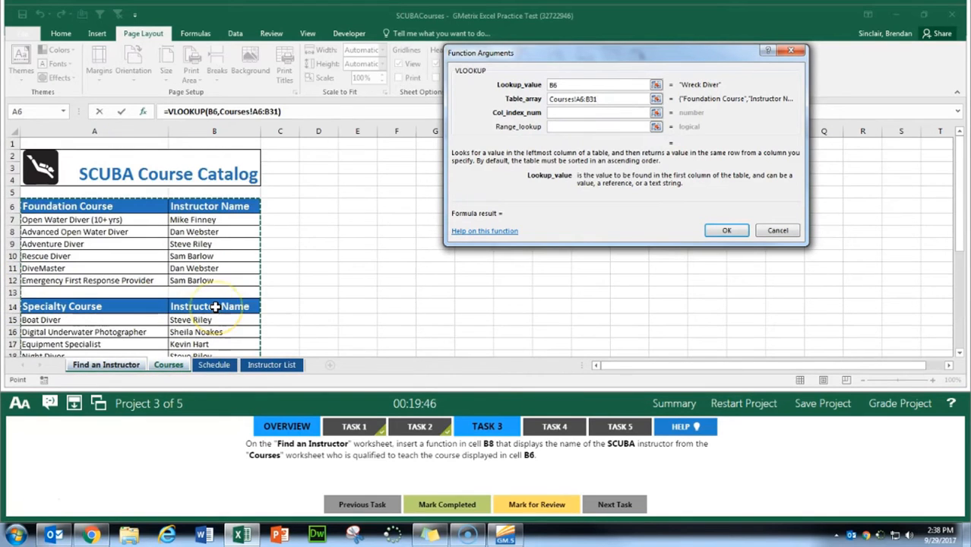
# Step: Set the VLOOKUP column index number to 2 and the range lookup to FALSE, and insert the function
pyautogui.click(619, 113)
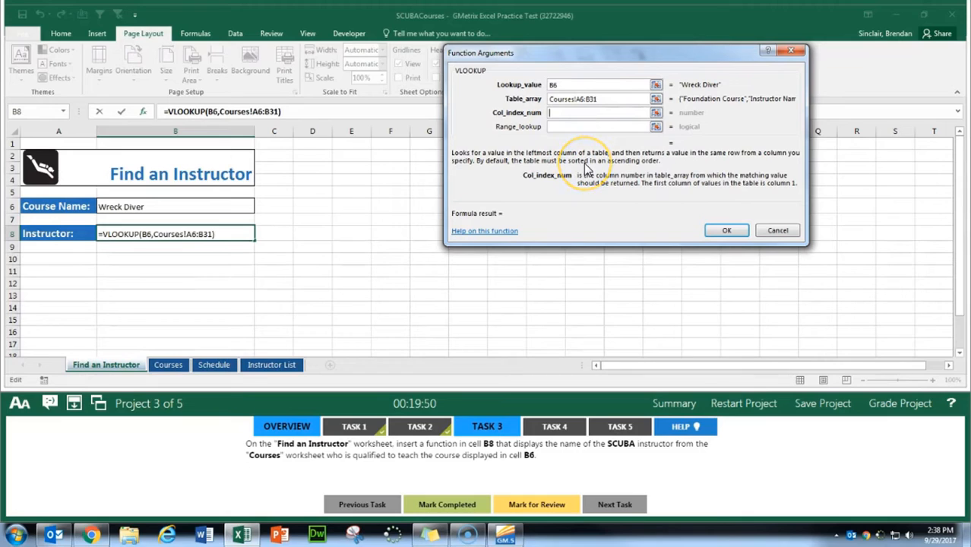
pyautogui.write('2')
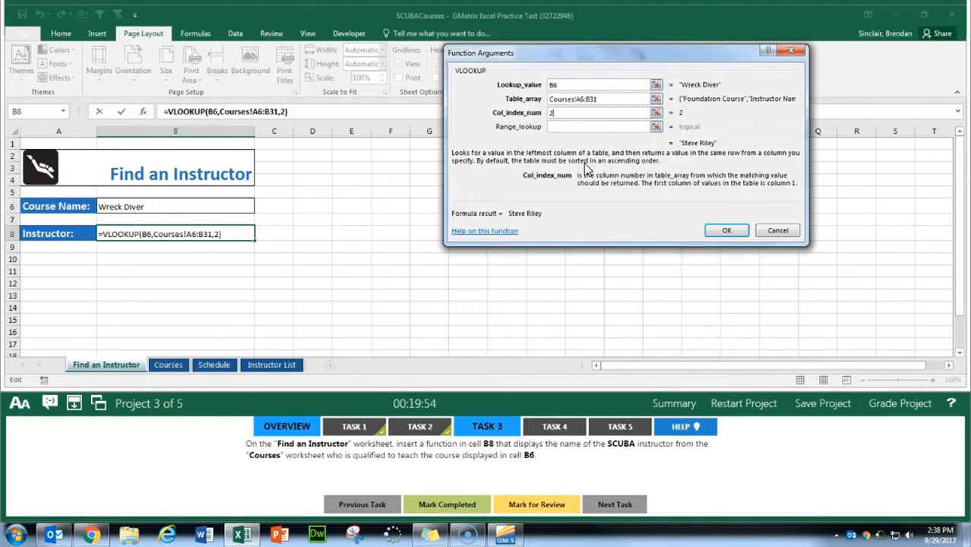
pyautogui.press('Tab')
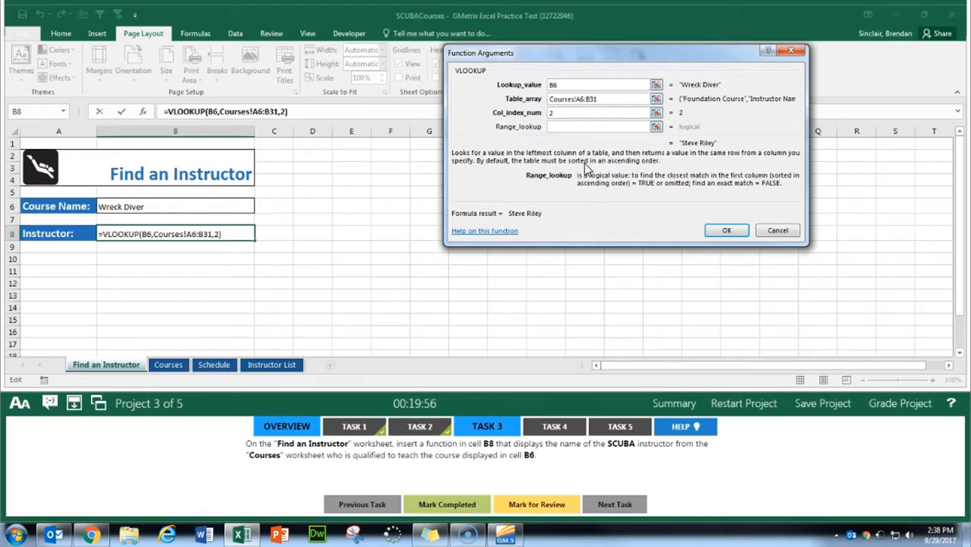
pyautogui.write('FALSE')
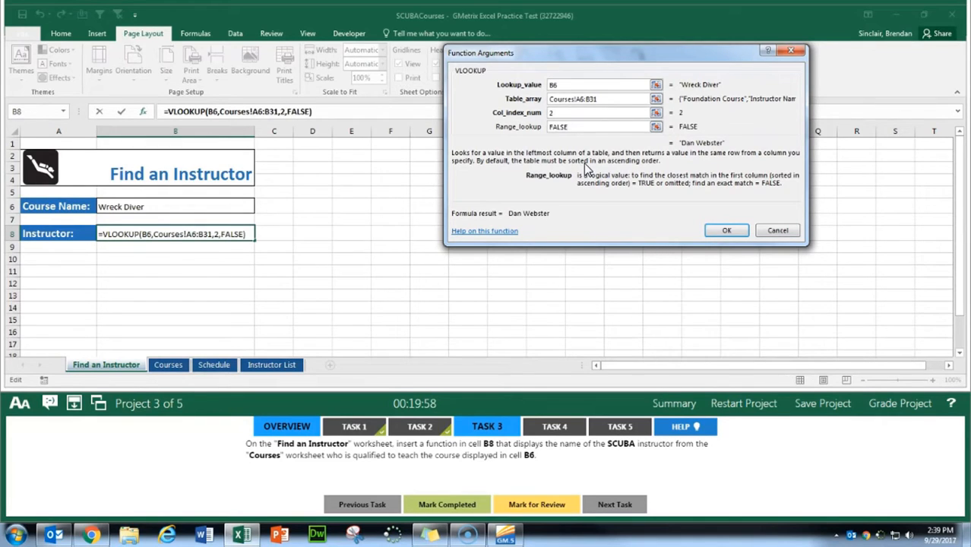
pyautogui.click(727, 230)
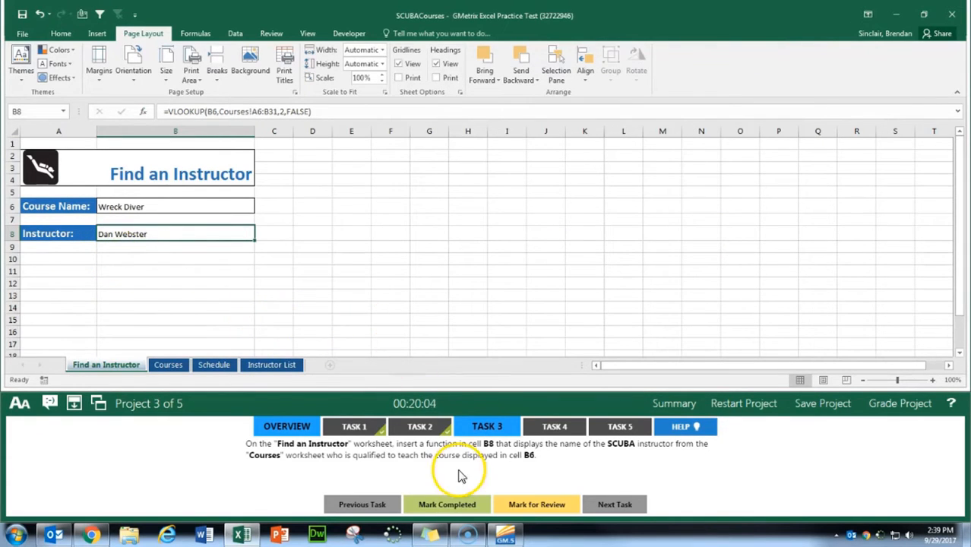
# Step: Mark Task 3 completed and bring up the Schedule worksheet for Task 4
pyautogui.click(441, 504)
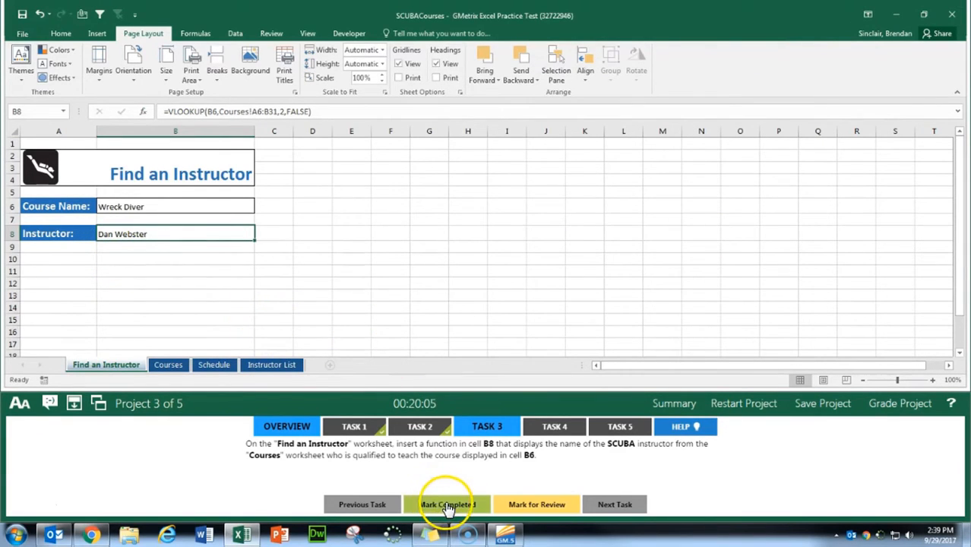
pyautogui.click(549, 430)
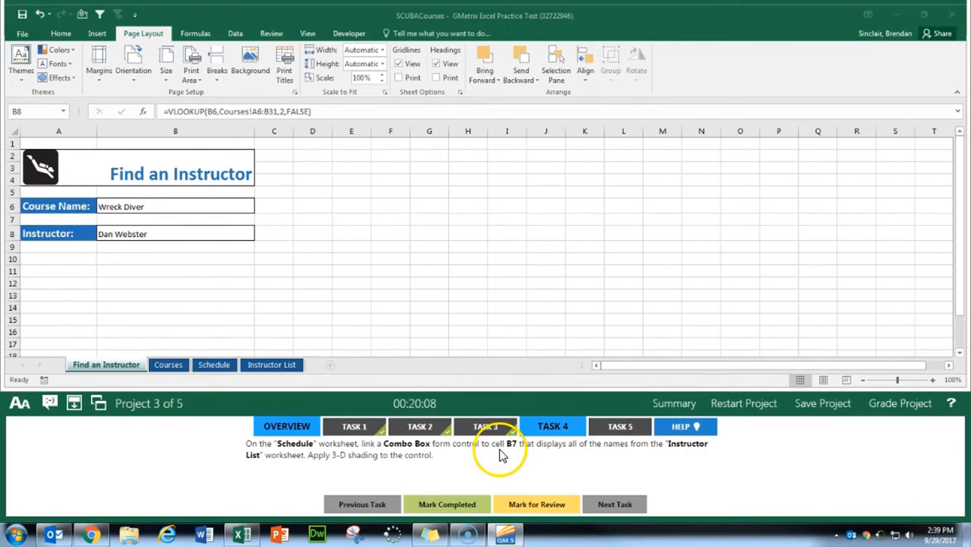
pyautogui.click(215, 366)
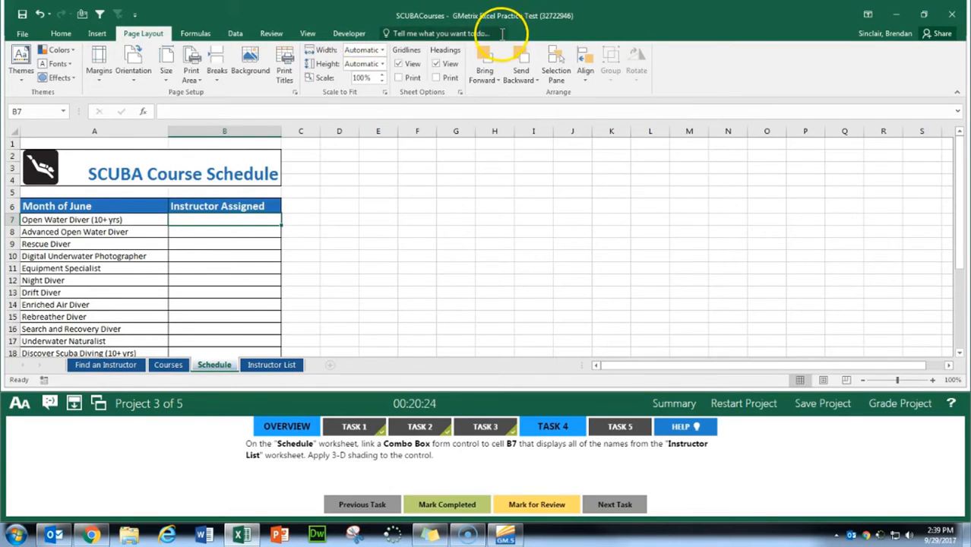
# Step: Check in the ribbon customization options whether the Developer tab is enabled, without changing anything
pyautogui.rightClick(364, 35)
pyautogui.click(399, 71)
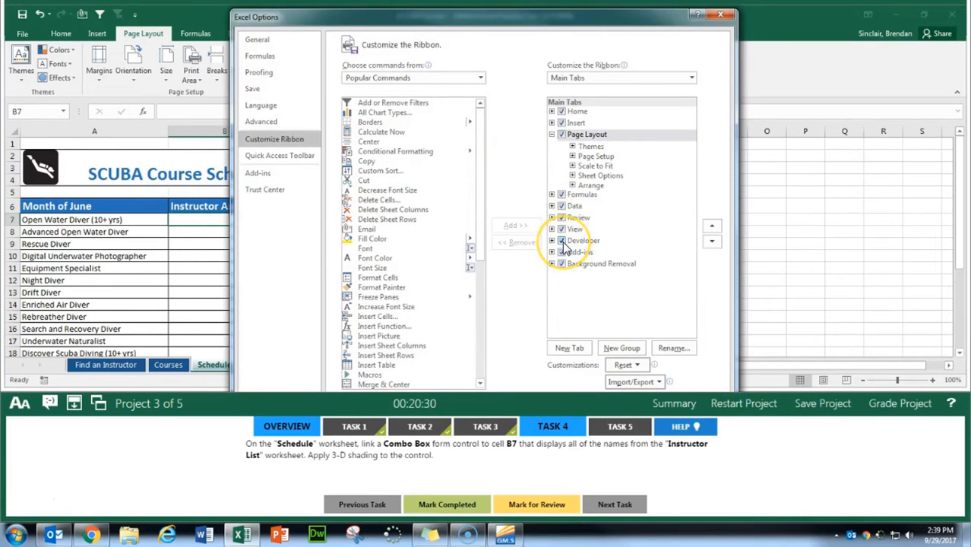
pyautogui.click(719, 15)
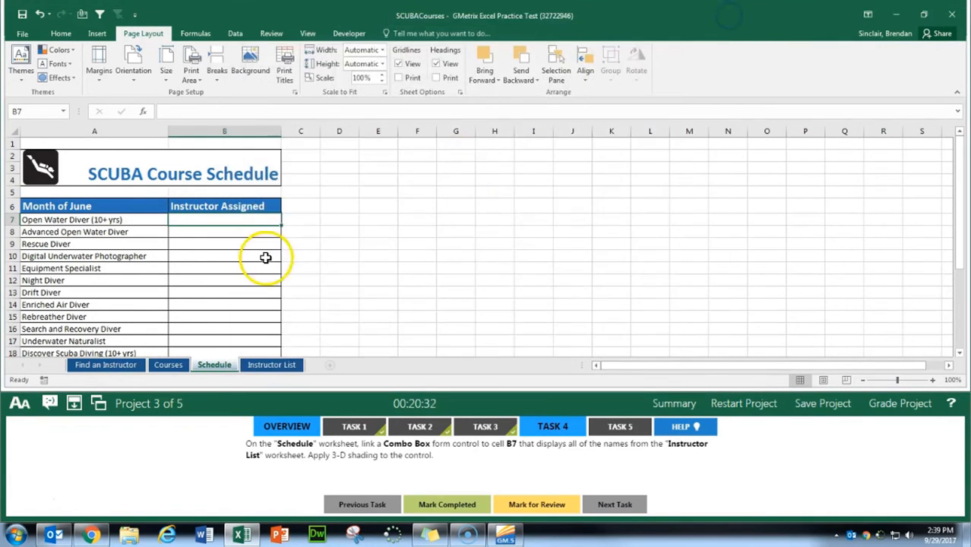
# Step: Draw a Combo Box form control over cell B7 on the Schedule worksheet, matching the cell's size
pyautogui.click(349, 34)
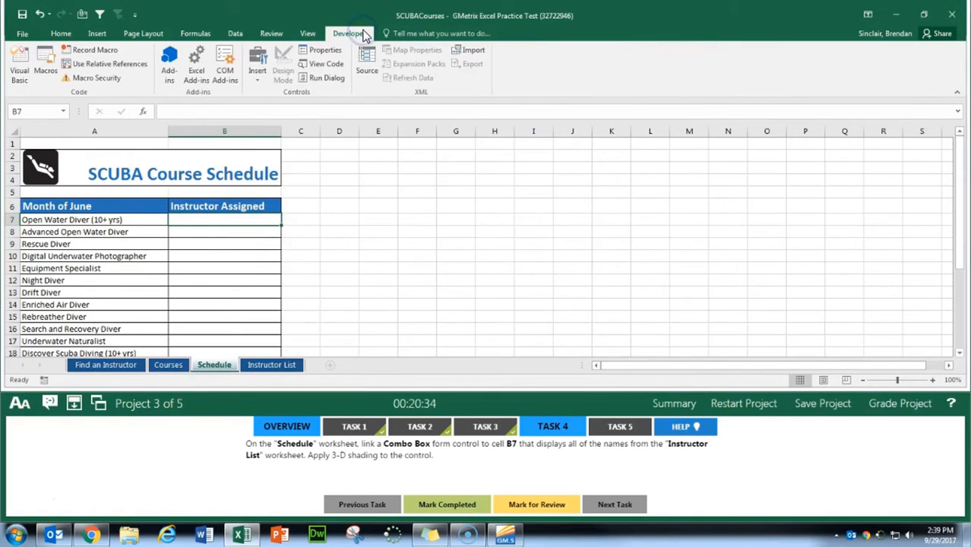
pyautogui.click(258, 70)
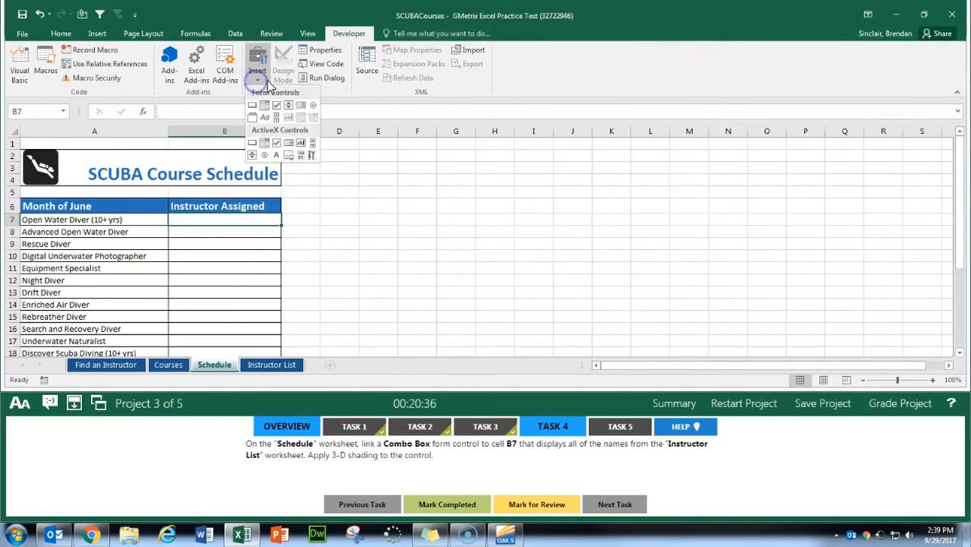
pyautogui.click(267, 104)
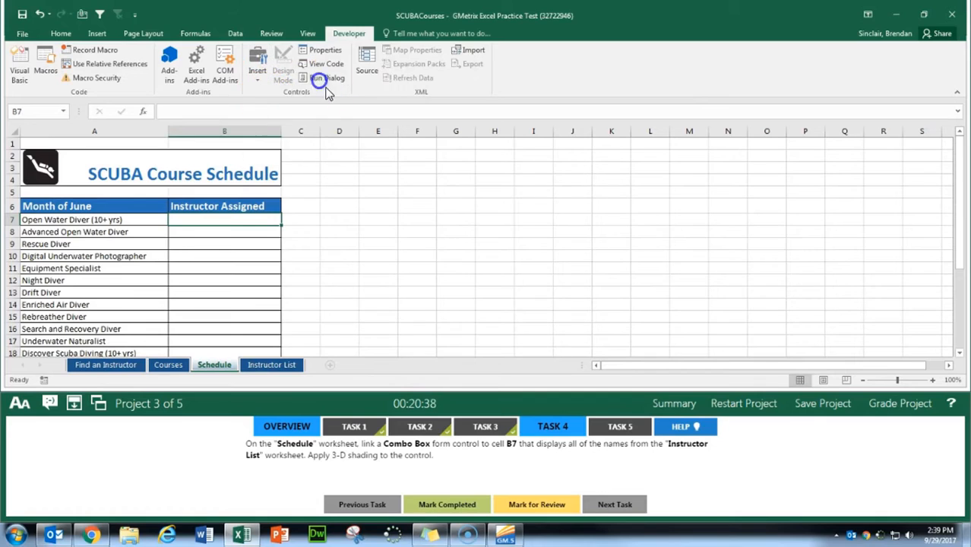
pyautogui.click(262, 75)
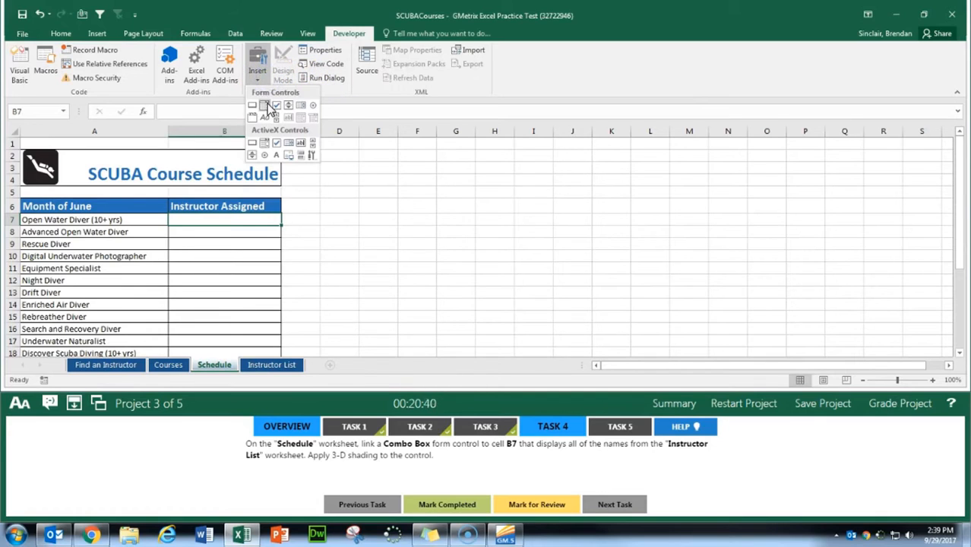
pyautogui.click(265, 107)
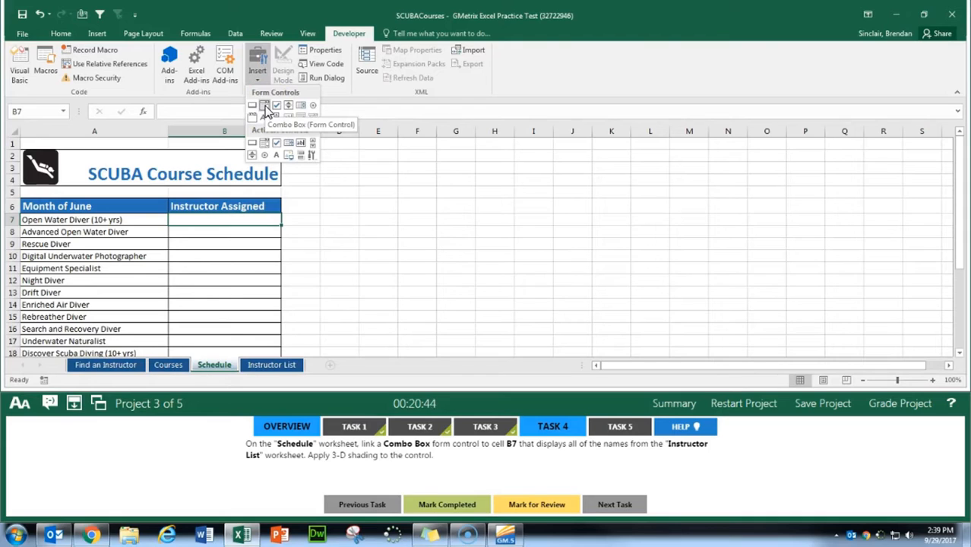
pyautogui.click(265, 108)
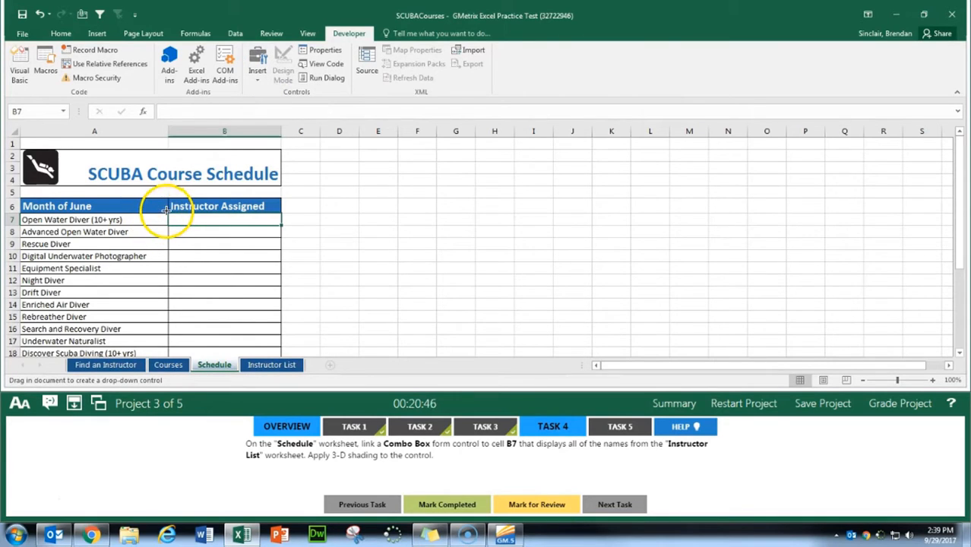
pyautogui.moveTo(167, 212)
pyautogui.mouseDown()
pyautogui.moveTo(278, 211)
pyautogui.moveTo(280, 223)
pyautogui.mouseUp()
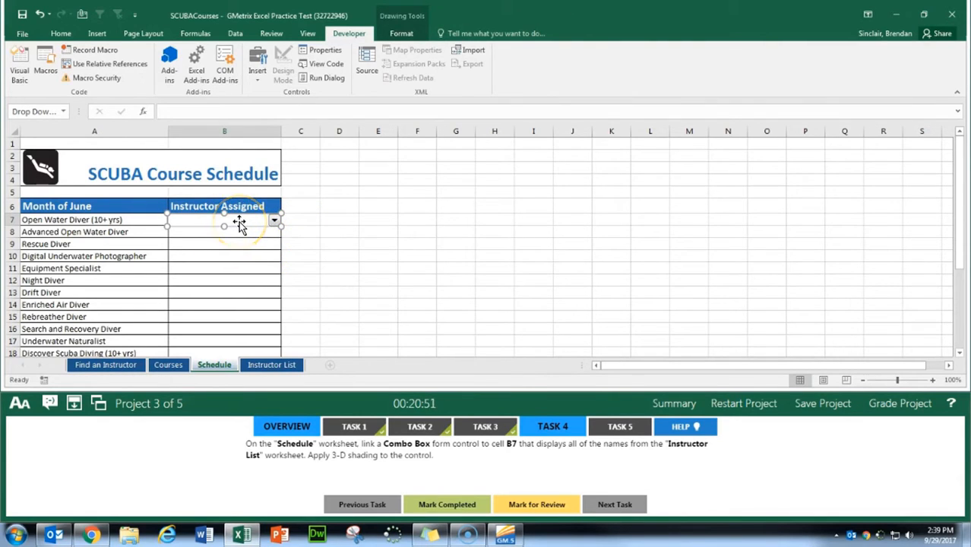
# Step: Set the combo box's input range to cells A7:A12 on the Instructor List worksheet
pyautogui.click(327, 50)
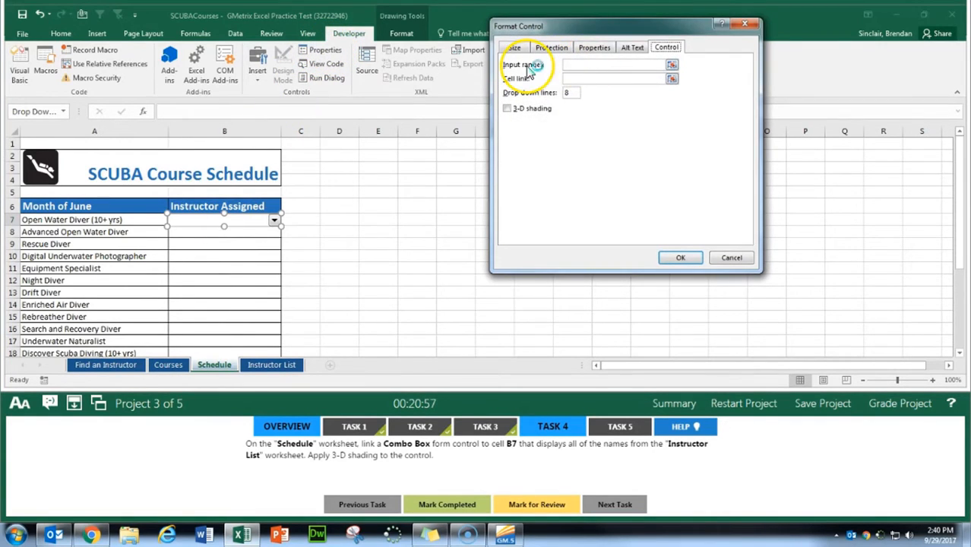
pyautogui.click(673, 66)
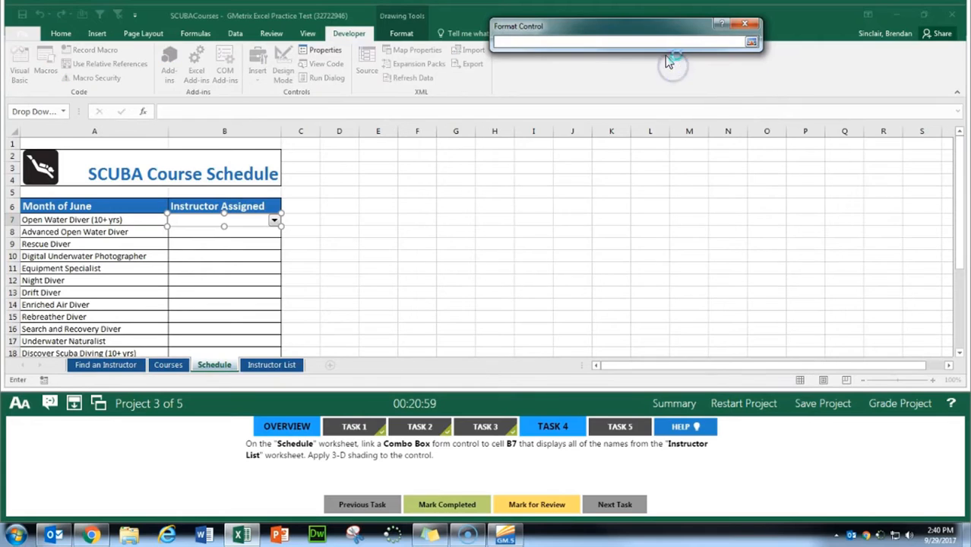
pyautogui.click(269, 365)
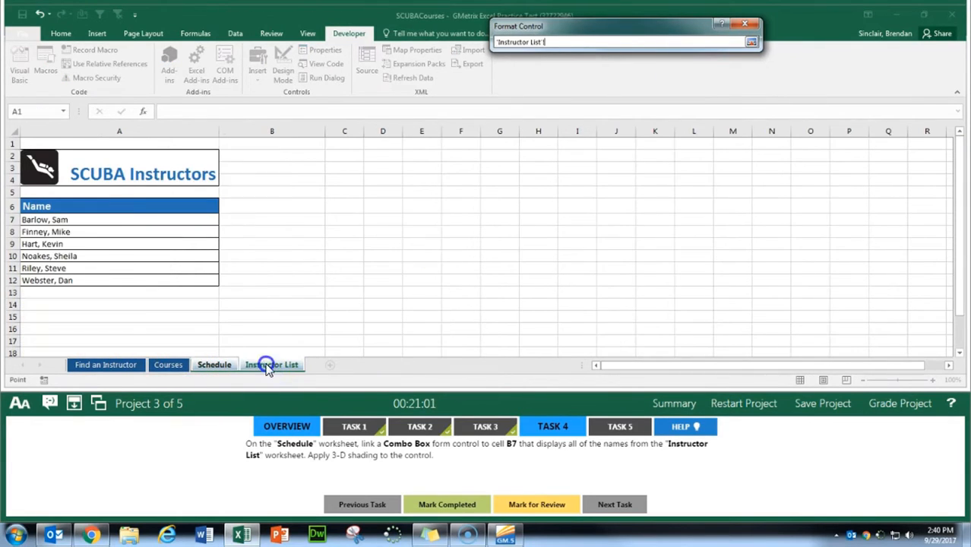
pyautogui.moveTo(67, 219); pyautogui.dragTo(66, 278)
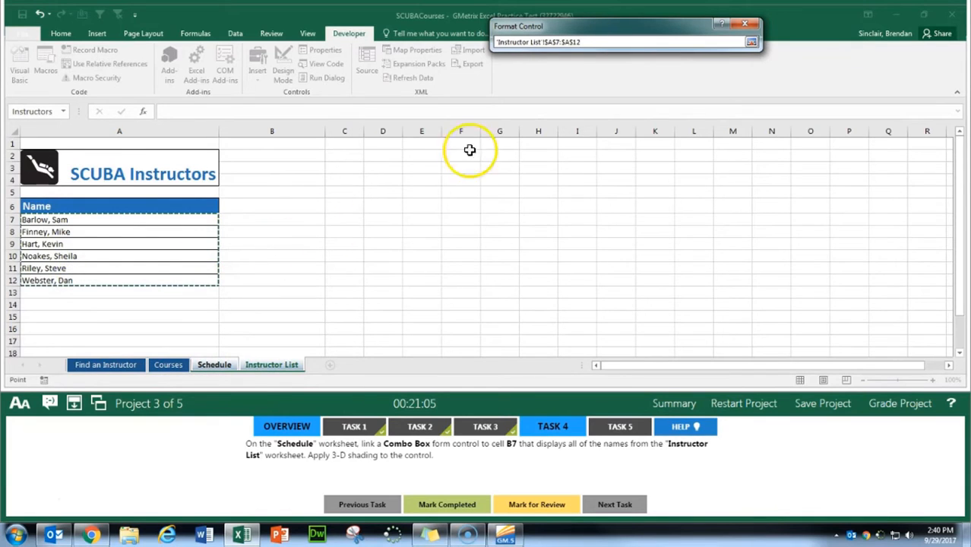
pyautogui.click(749, 42)
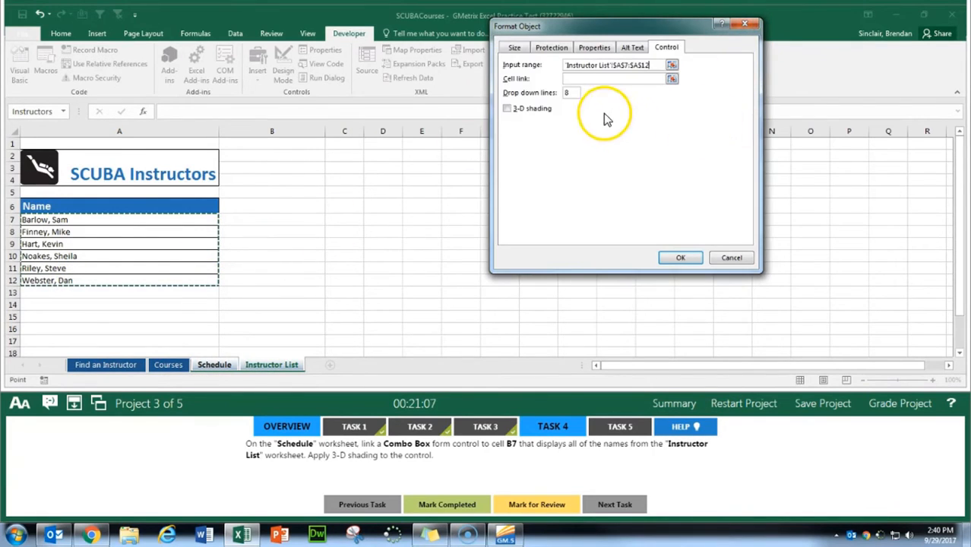
# Step: Apply 3-D shading to the combo box, then mark Task 4 completed and bring up Task 5
pyautogui.click(537, 111)
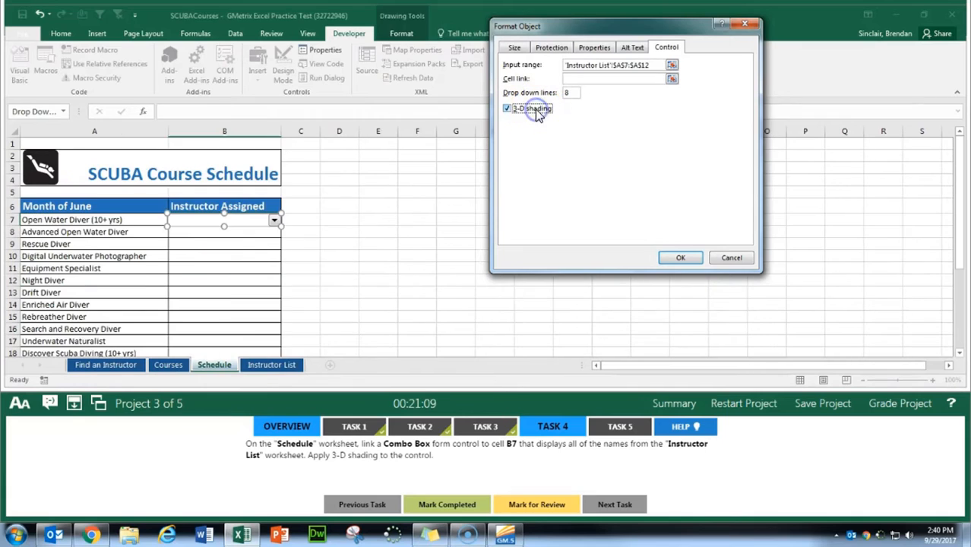
pyautogui.click(681, 258)
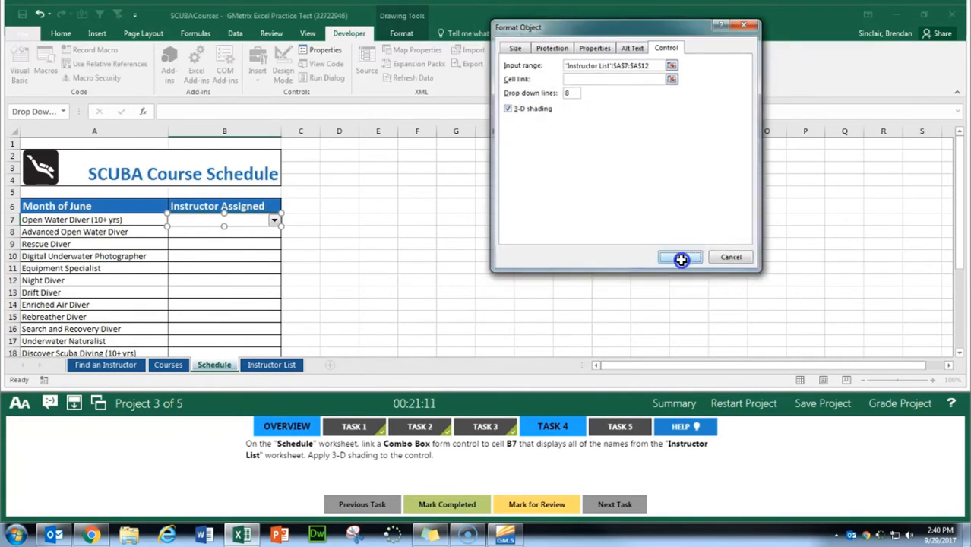
pyautogui.click(476, 505)
pyautogui.click(617, 427)
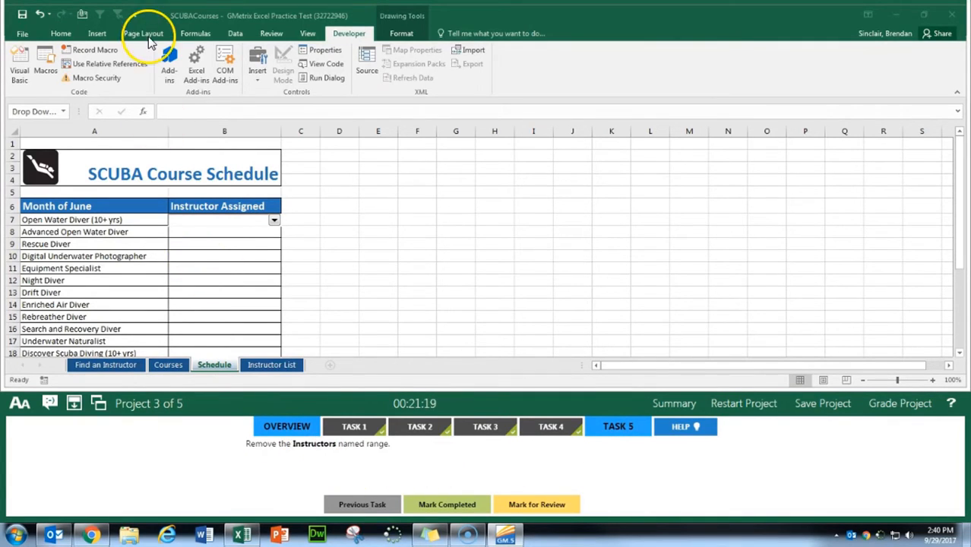
# Step: Delete the Instructors named range from the workbook and mark Task 5 completed
pyautogui.click(195, 34)
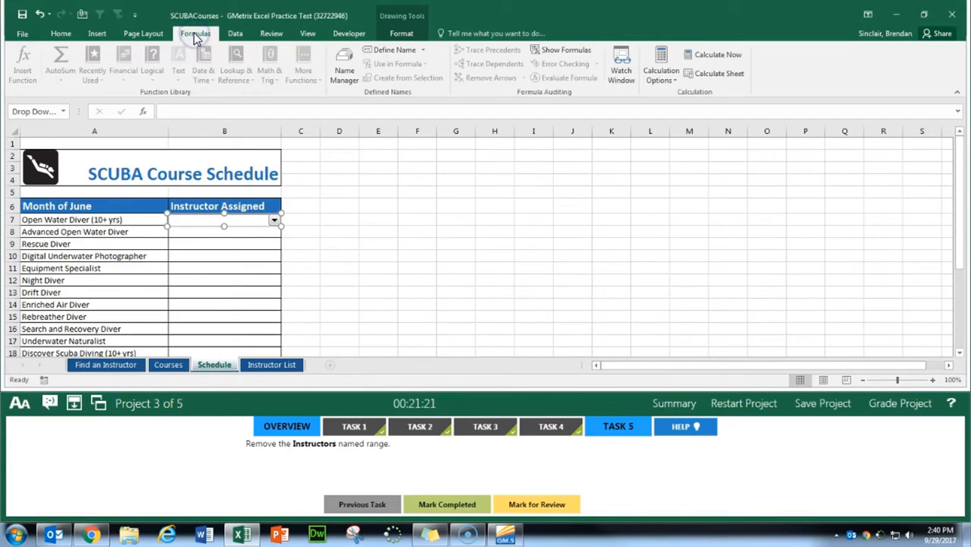
pyautogui.click(345, 74)
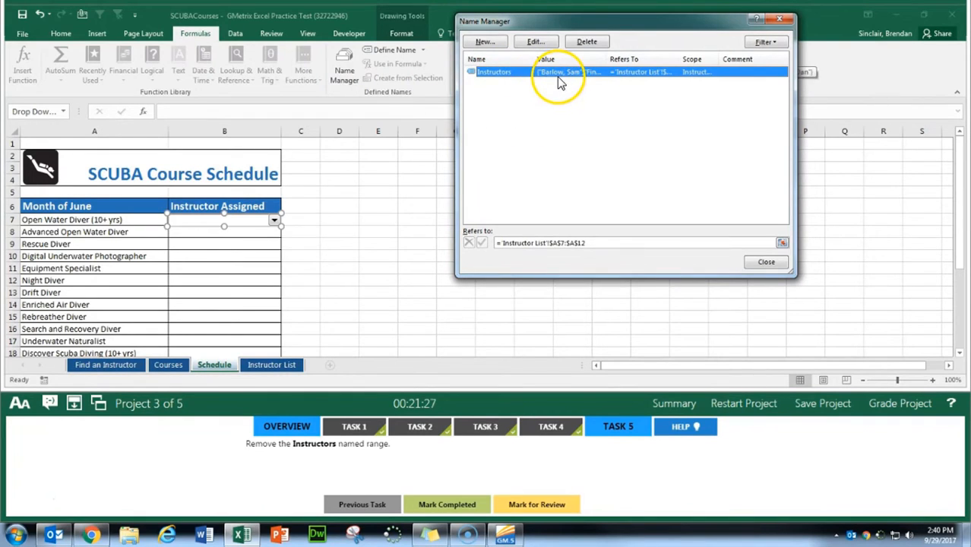
pyautogui.click(583, 41)
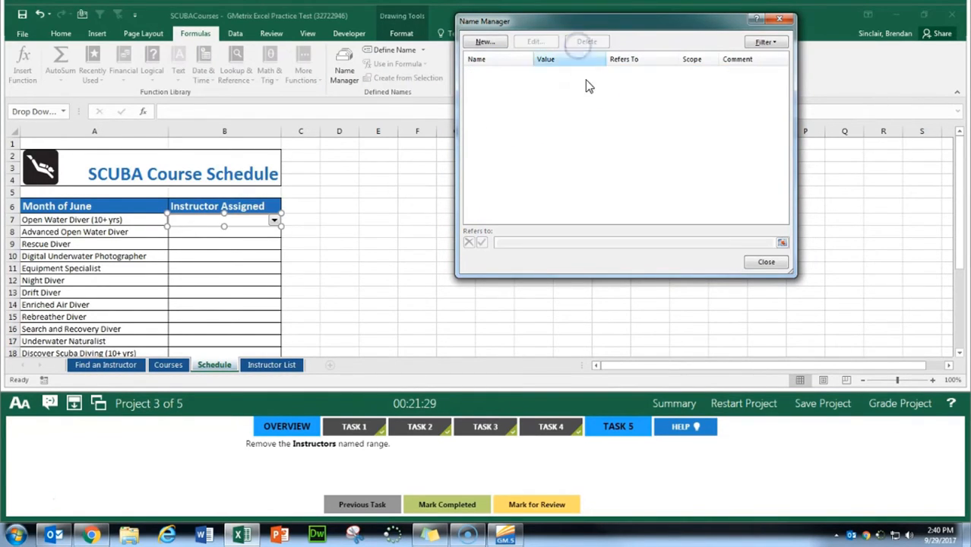
pyautogui.click(766, 261)
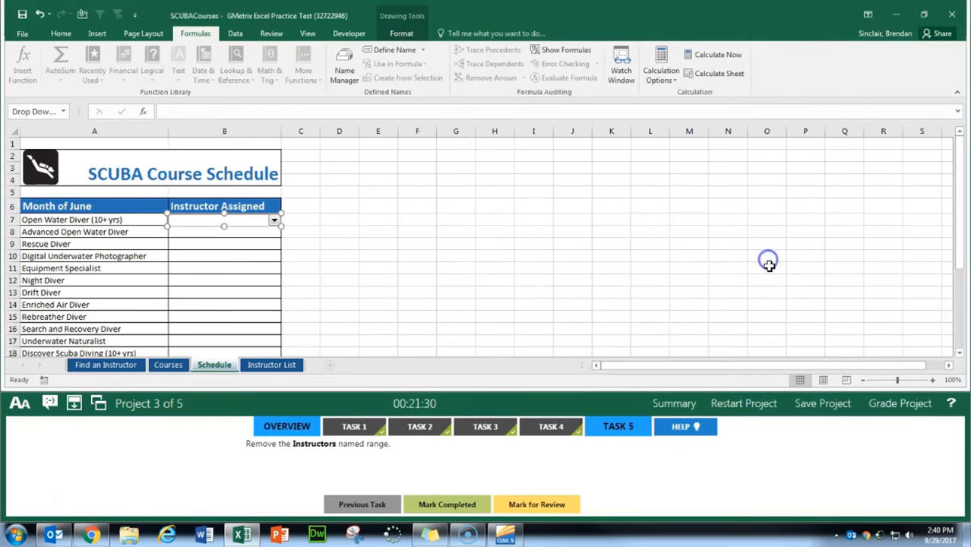
pyautogui.click(460, 507)
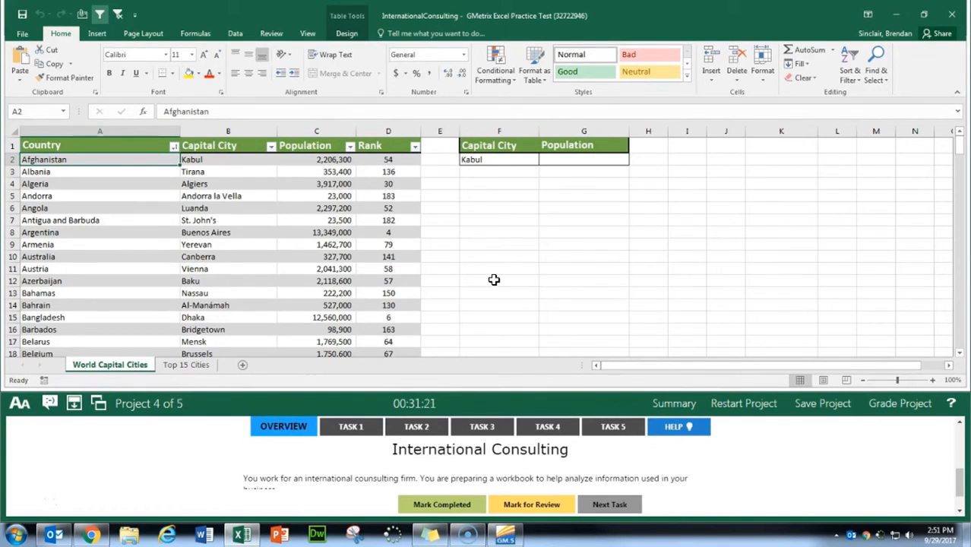
# Step: Display the Developer tab on the ribbon for Project 4's Task 1 and mark the task completed
pyautogui.click(351, 427)
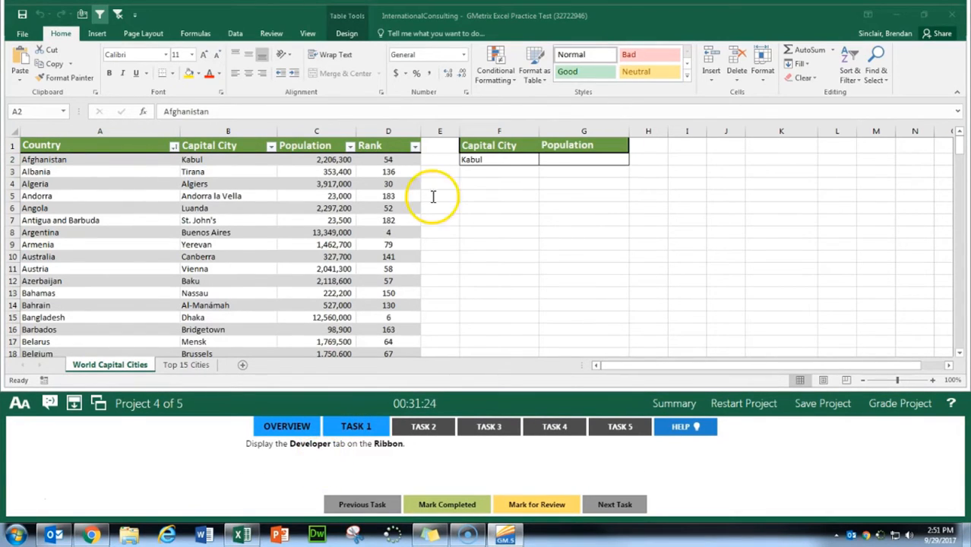
pyautogui.rightClick(358, 37)
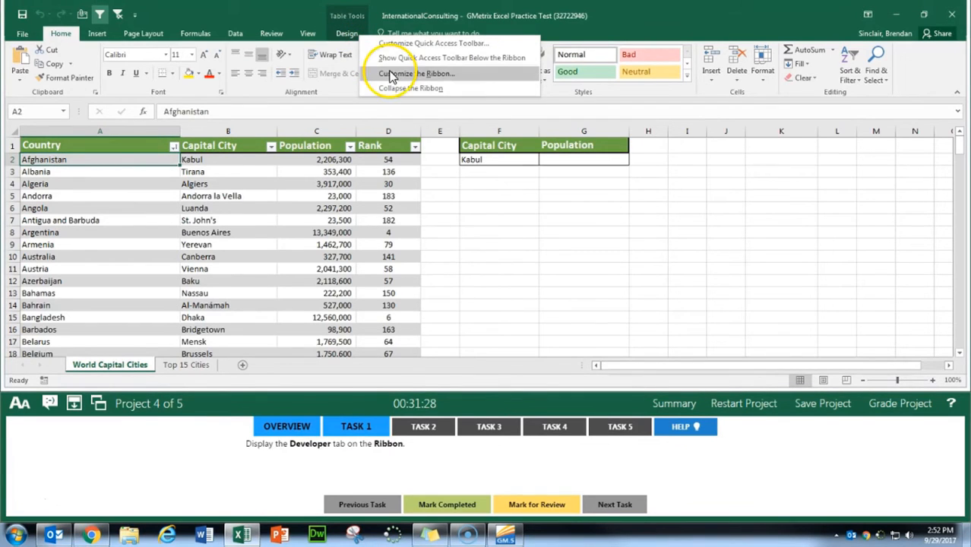
pyautogui.click(425, 74)
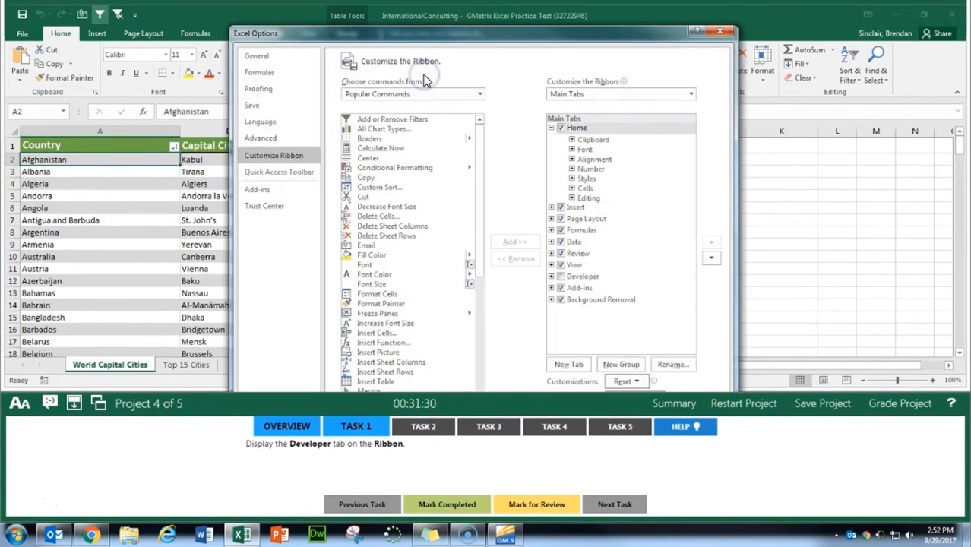
pyautogui.click(562, 278)
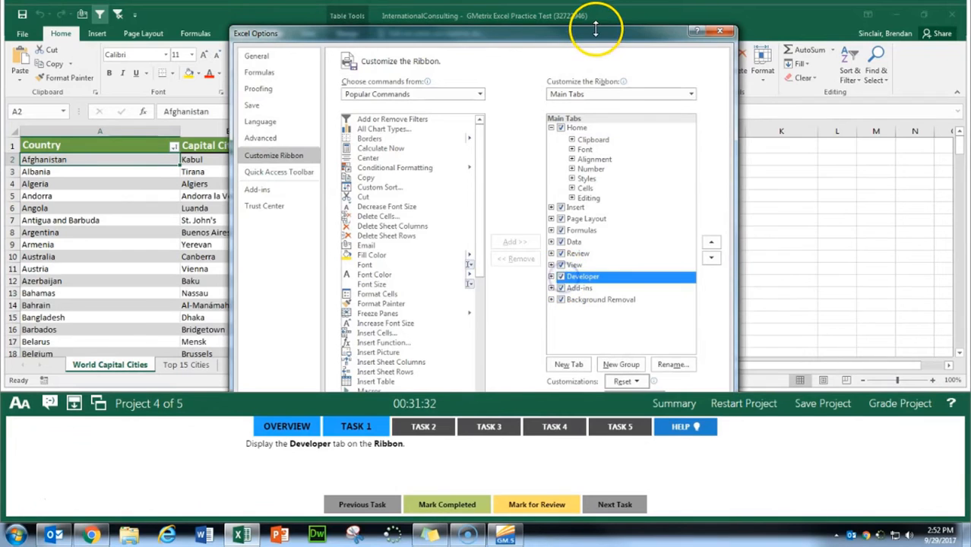
pyautogui.moveTo(600, 29)
pyautogui.mouseDown()
pyautogui.moveTo(609, 92)
pyautogui.moveTo(601, 31)
pyautogui.mouseUp()
pyautogui.click(650, 360)
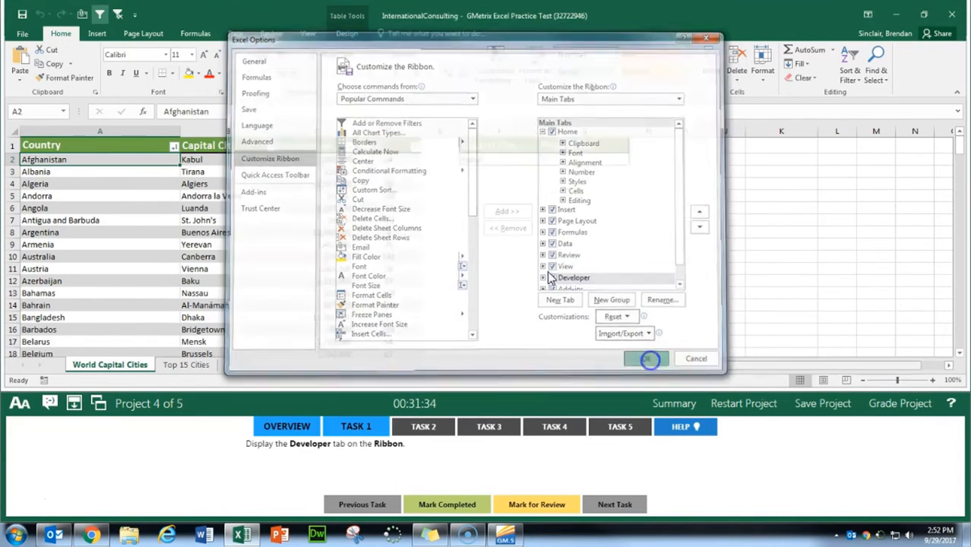
pyautogui.click(445, 504)
# Step: Set the workbook calculation option to Manual for Task 2 and mark the task completed
pyautogui.click(425, 427)
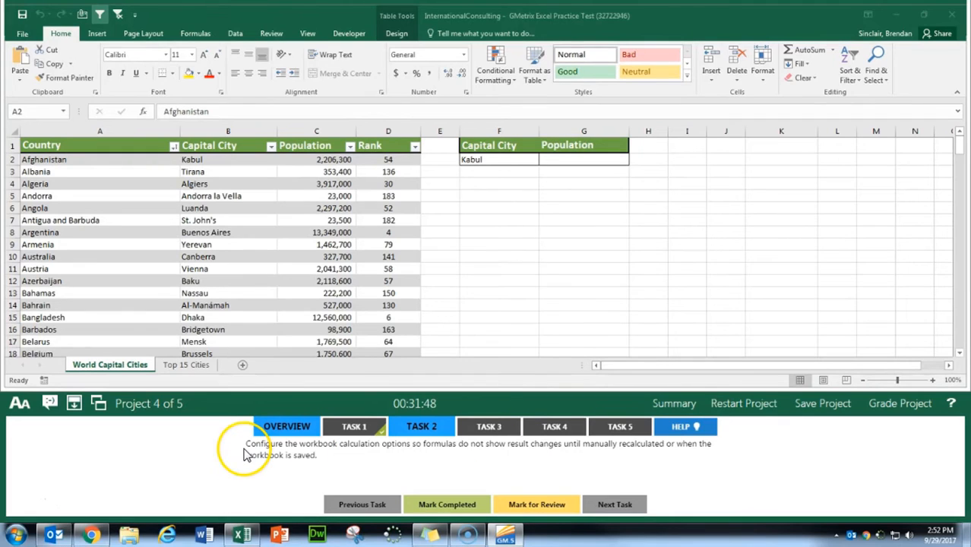
pyautogui.click(21, 35)
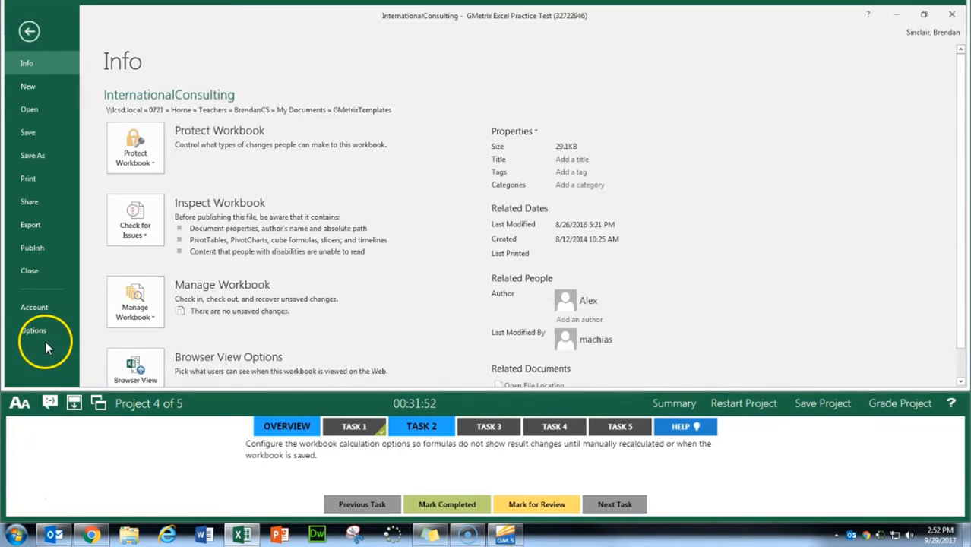
pyautogui.click(46, 334)
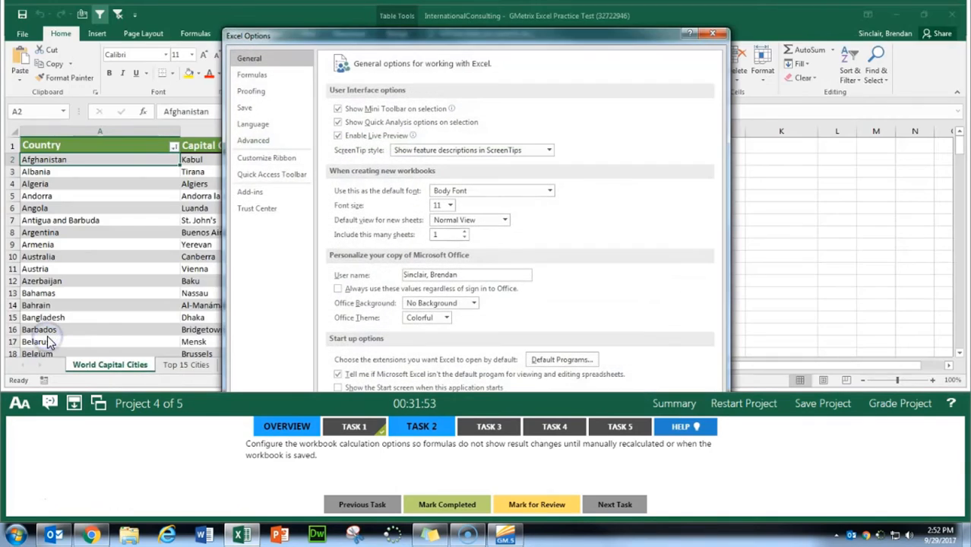
pyautogui.click(259, 76)
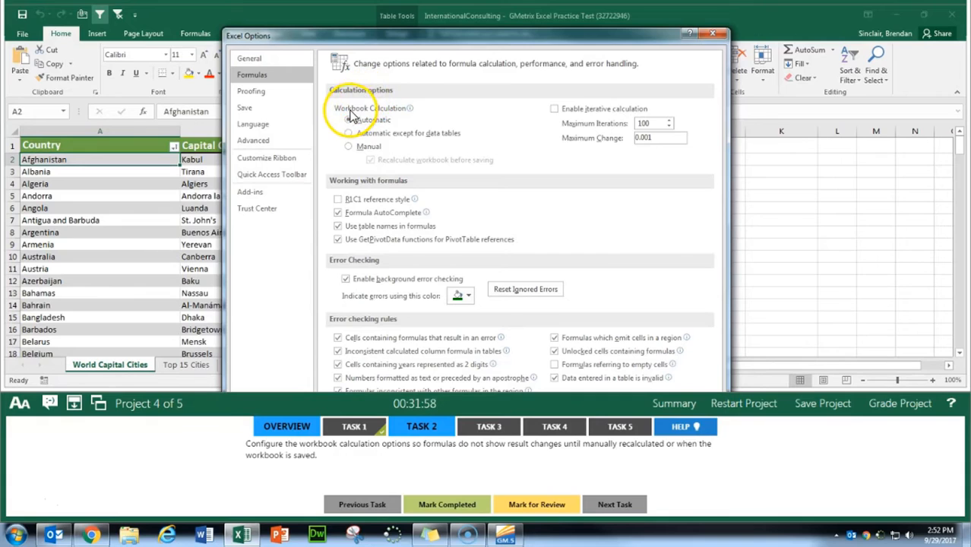
pyautogui.click(348, 146)
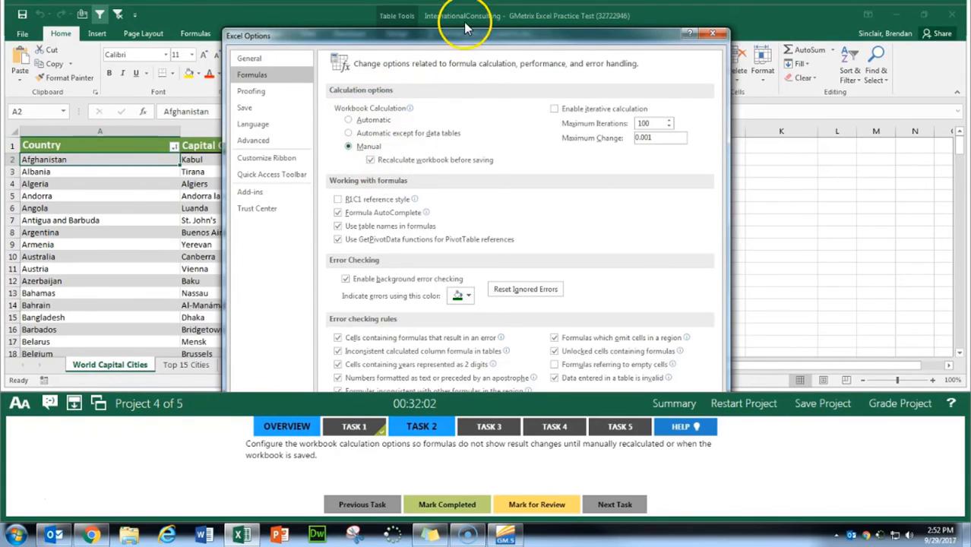
pyautogui.moveTo(464, 38)
pyautogui.mouseDown()
pyautogui.moveTo(465, 99)
pyautogui.moveTo(465, 40)
pyautogui.mouseUp()
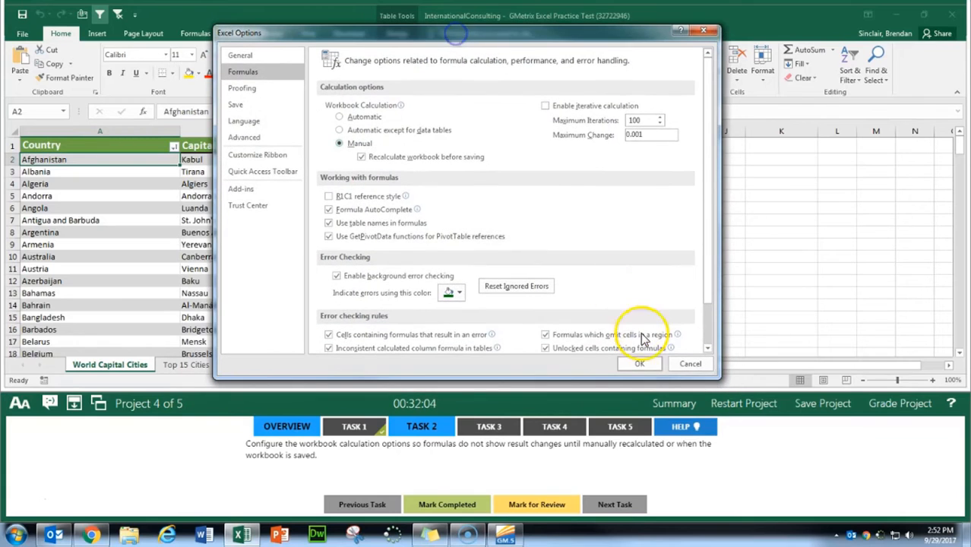
pyautogui.click(645, 362)
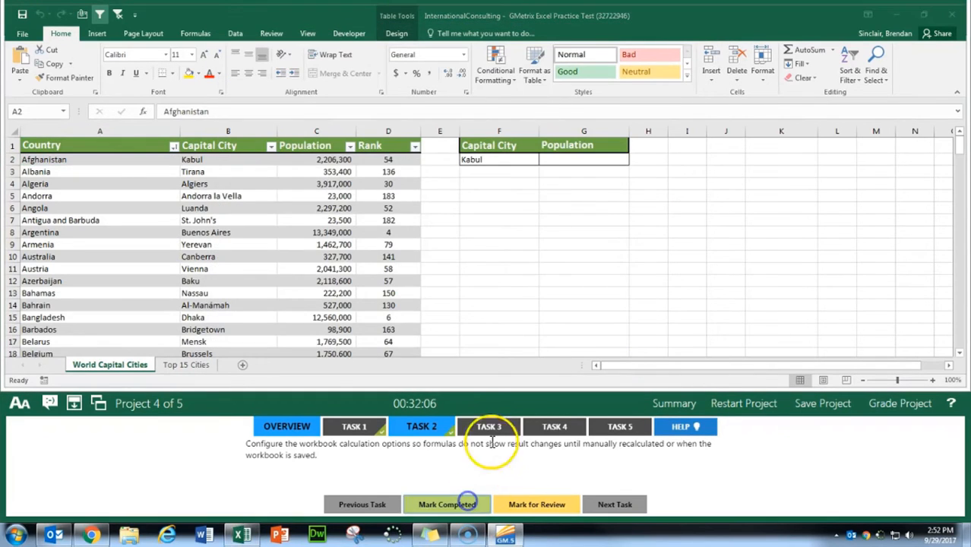
# Step: Bring up Task 3 and start a MATCH function in cell G2 of the World Capital Cities worksheet
pyautogui.click(490, 428)
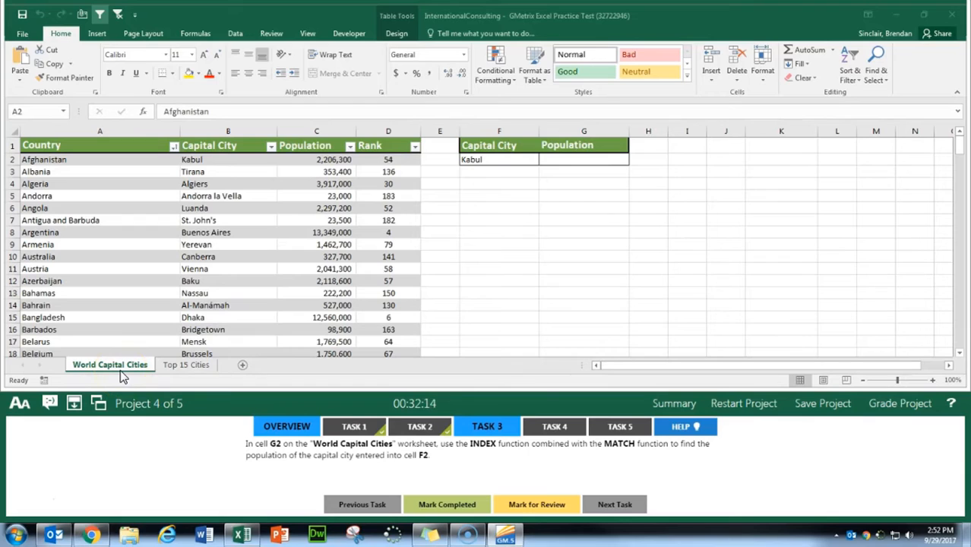
pyautogui.click(568, 149)
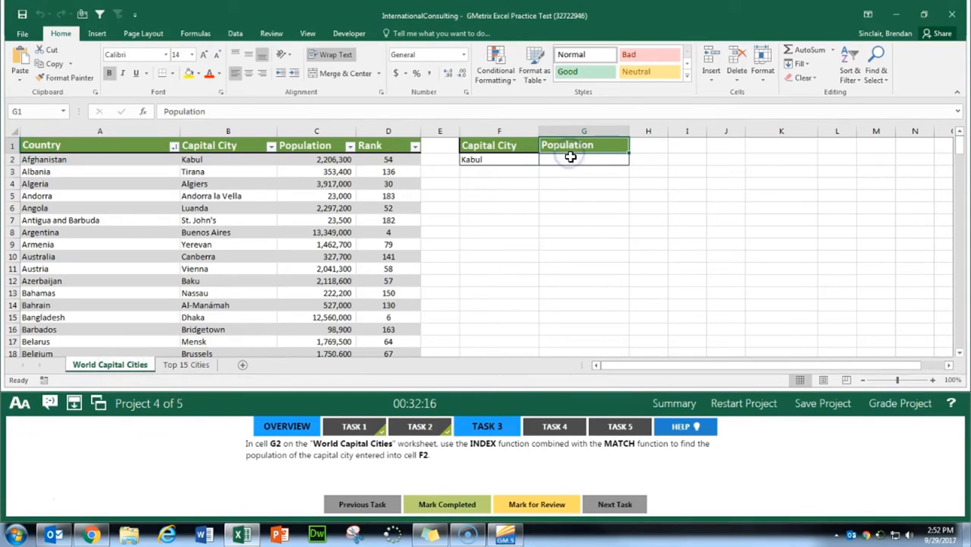
pyautogui.click(571, 159)
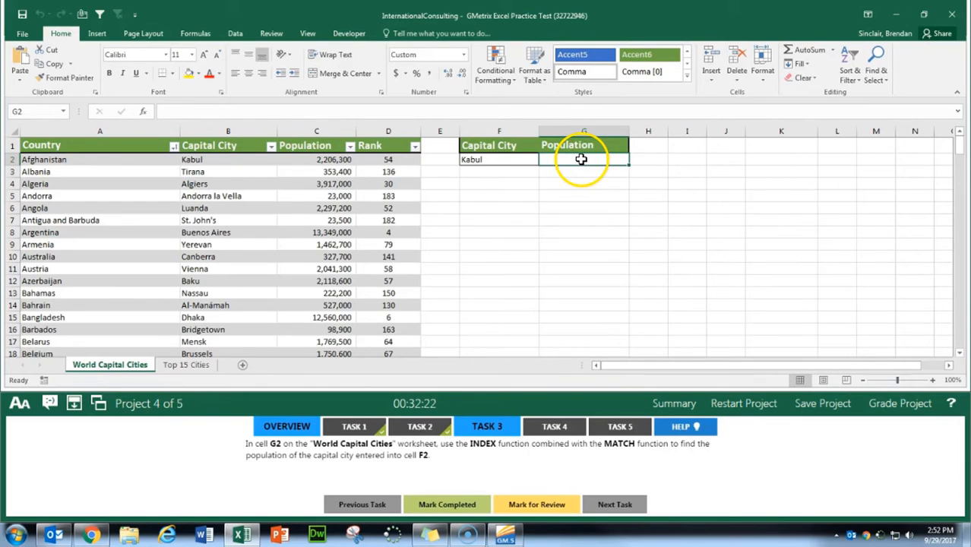
pyautogui.click(143, 111)
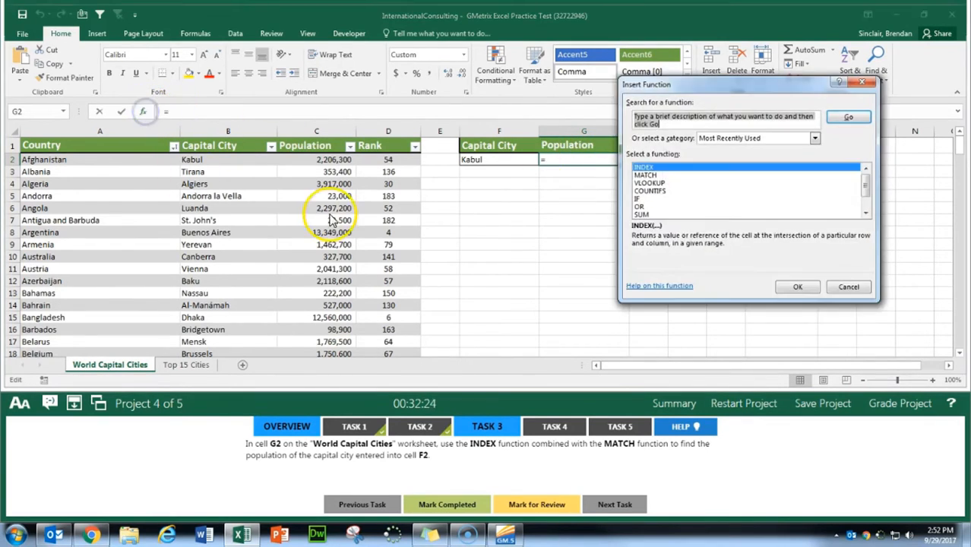
pyautogui.doubleClick(659, 173)
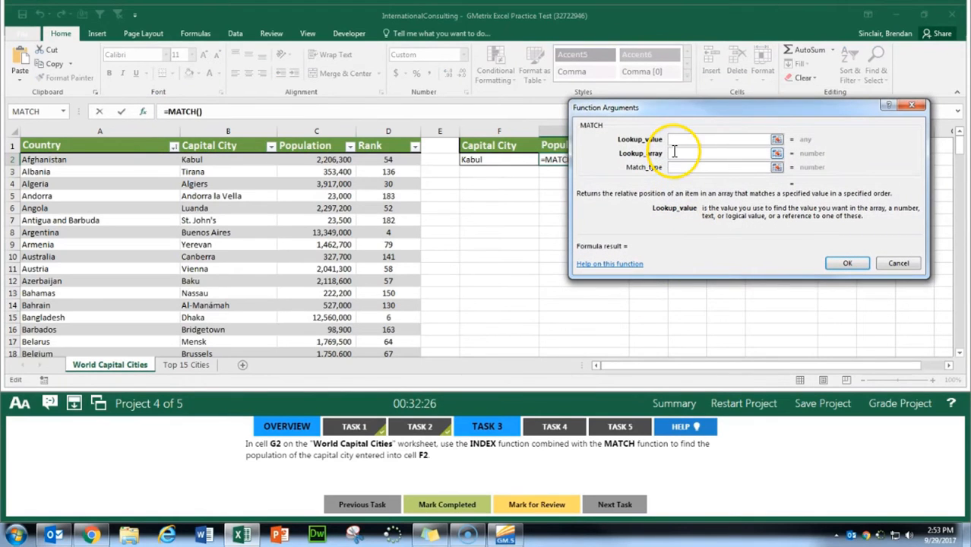
# Step: Set the MATCH lookup value to F2 and its lookup array to B2:B198, checking the range against the table's last row
pyautogui.click(490, 161)
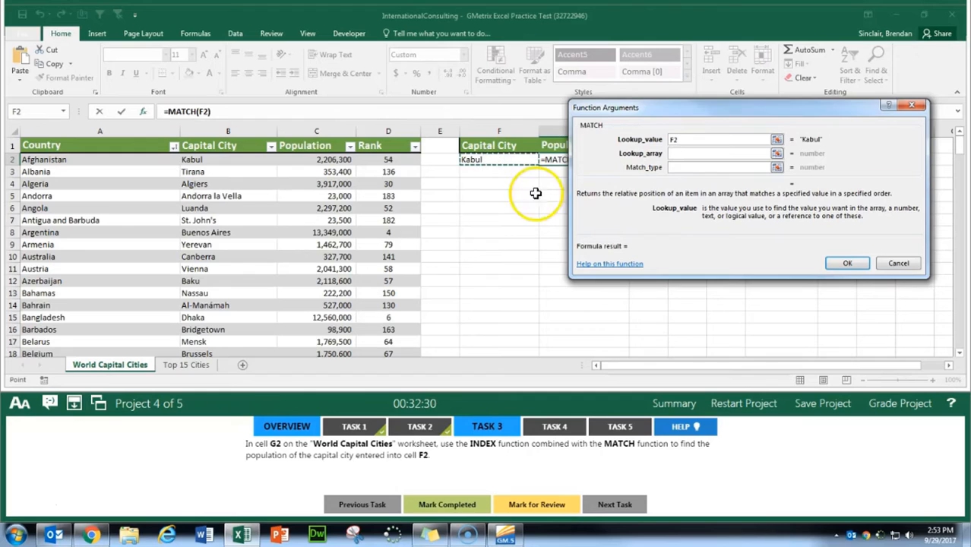
pyautogui.click(702, 154)
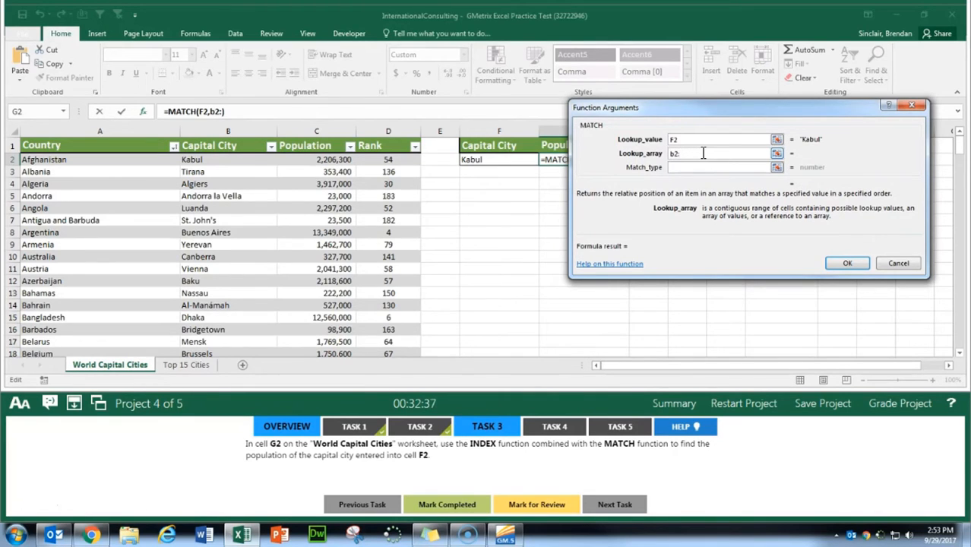
pyautogui.write('b2:B198')
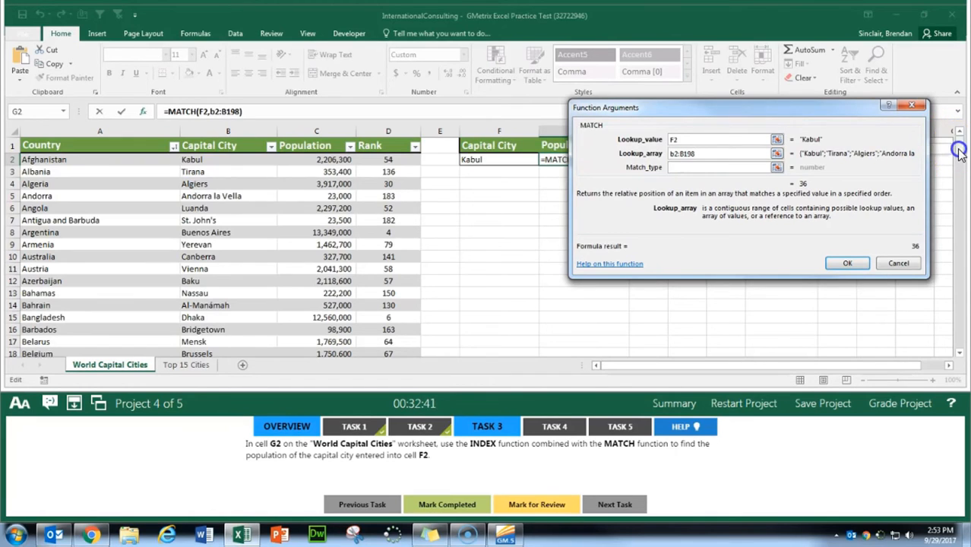
pyautogui.scroll(-10, 957, 190)
pyautogui.moveTo(956, 189); pyautogui.dragTo(947, 345)
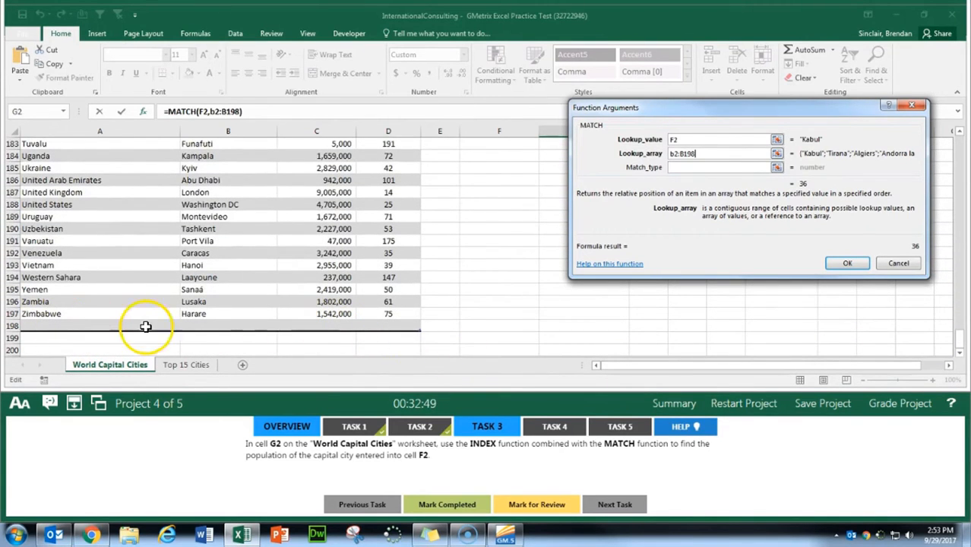
pyautogui.moveTo(961, 332); pyautogui.dragTo(950, 130)
pyautogui.click(695, 154)
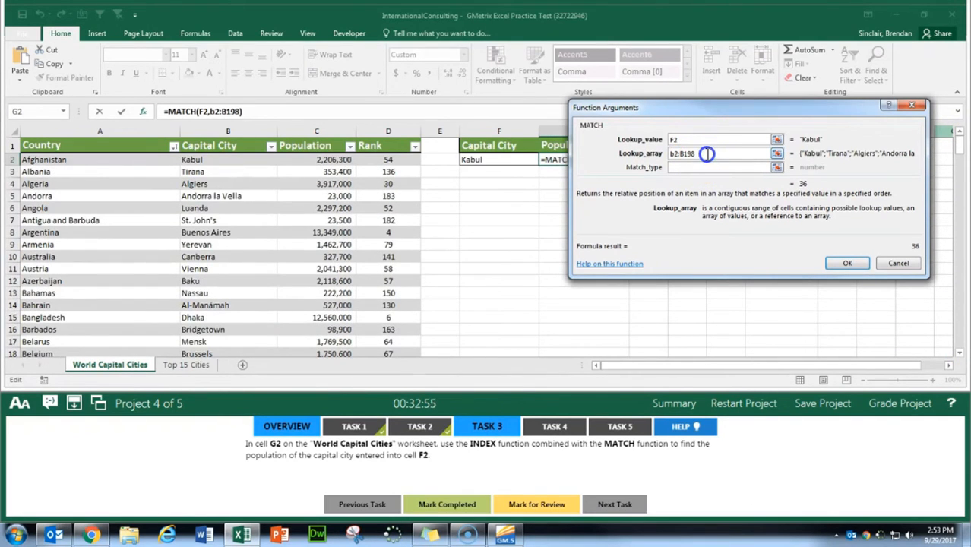
# Step: Make the MATCH lookup array absolute as $B$2:$B$198, set the match type to 0 and enter the function in G2
pyautogui.moveTo(707, 154); pyautogui.dragTo(672, 153)
pyautogui.press('F4')
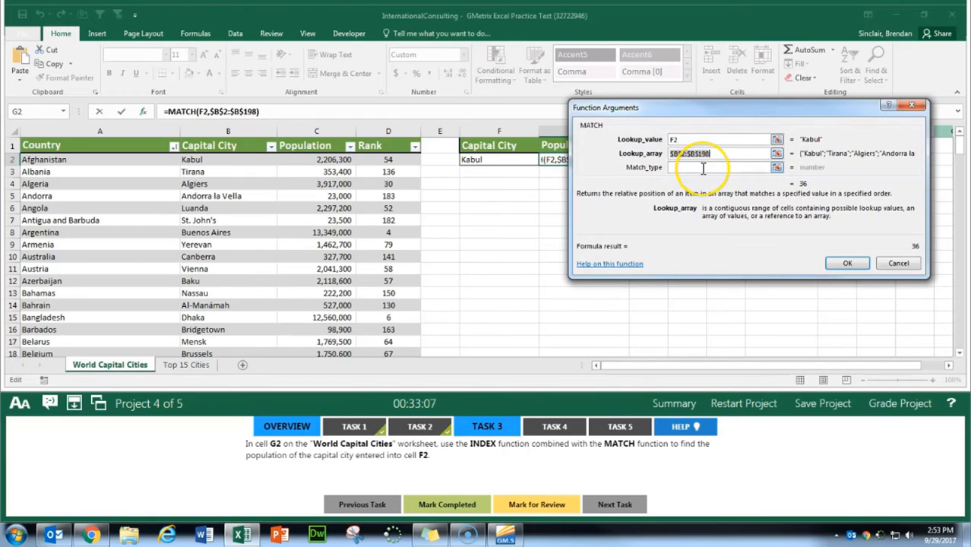
pyautogui.click(702, 169)
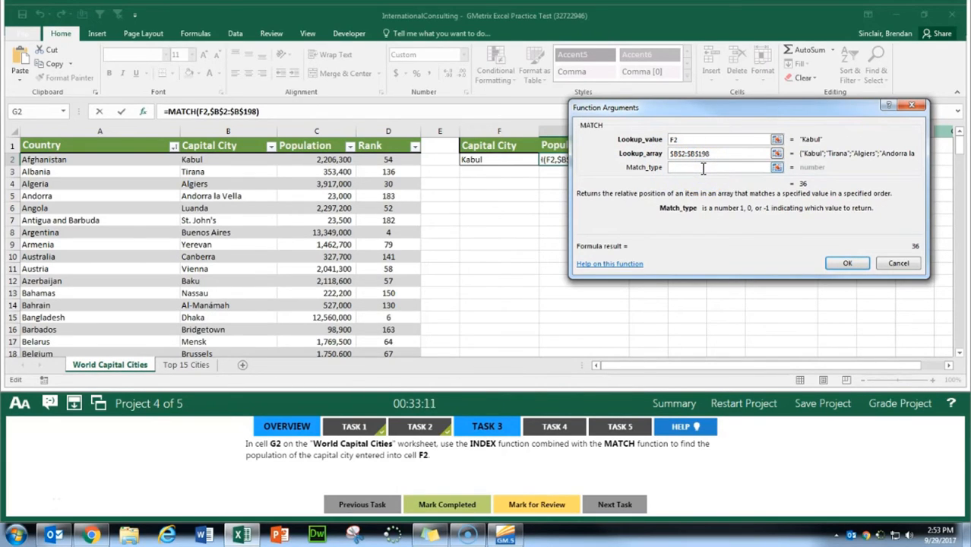
pyautogui.write('0')
pyautogui.press('Return')
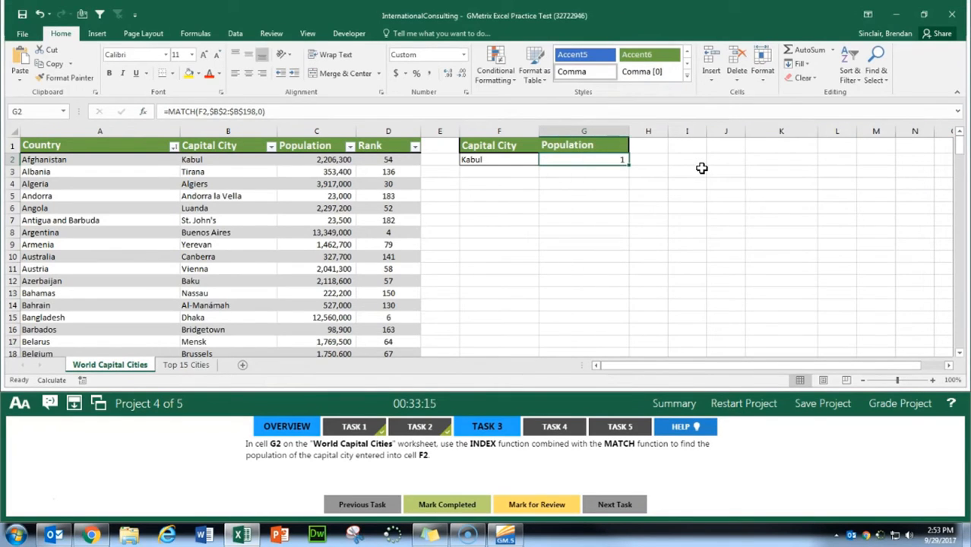
# Step: Cut the MATCH expression without its equals sign out of cell G2's formula and leave the cell empty
pyautogui.press('F2')
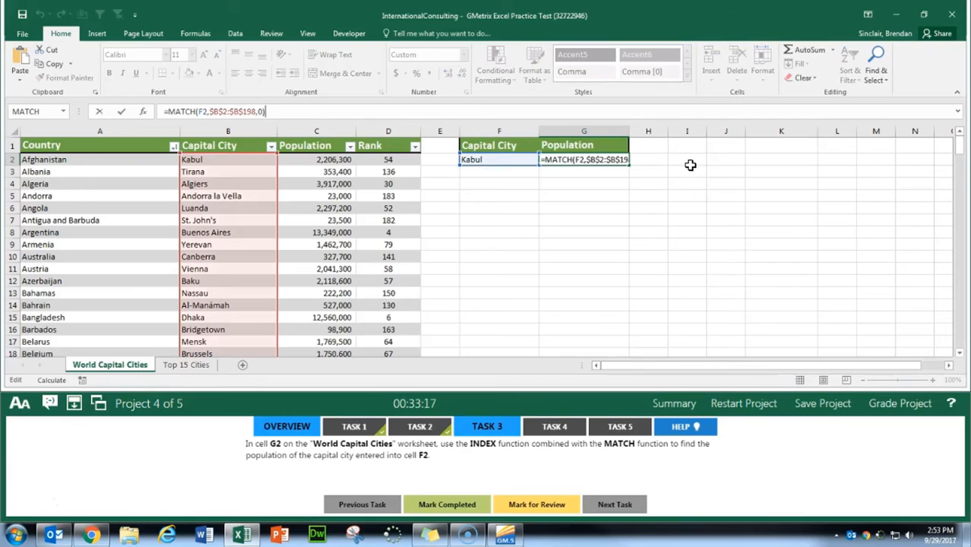
pyautogui.click(279, 112)
pyautogui.keyDown('shift'); pyautogui.click(174, 117); pyautogui.keyUp('shift')
pyautogui.hotkey('ctrl', 'c')
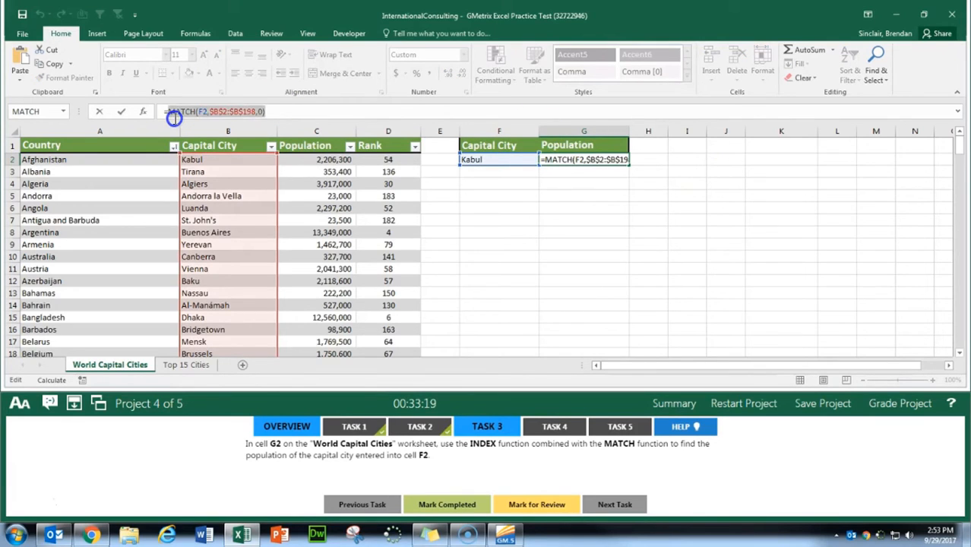
pyautogui.press('BackSpace')
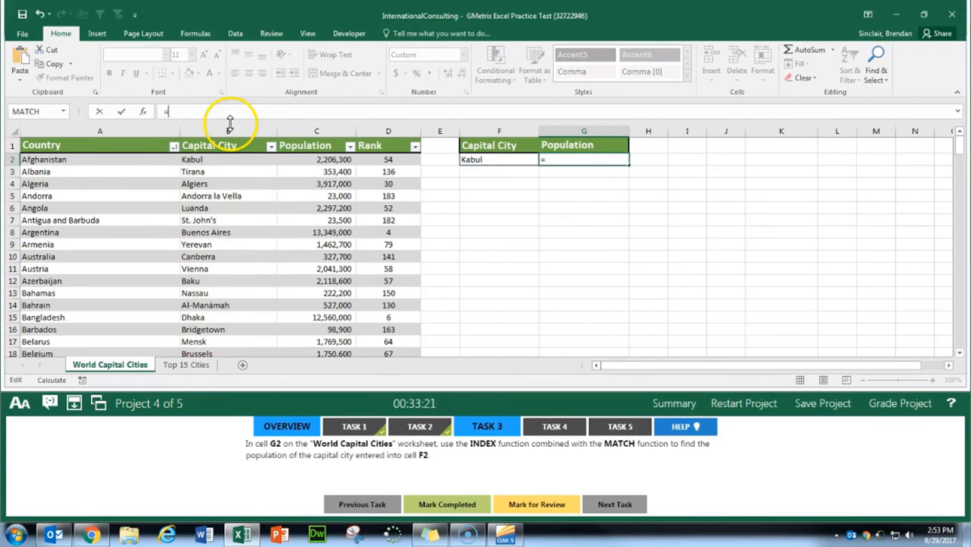
pyautogui.press('BackSpace')
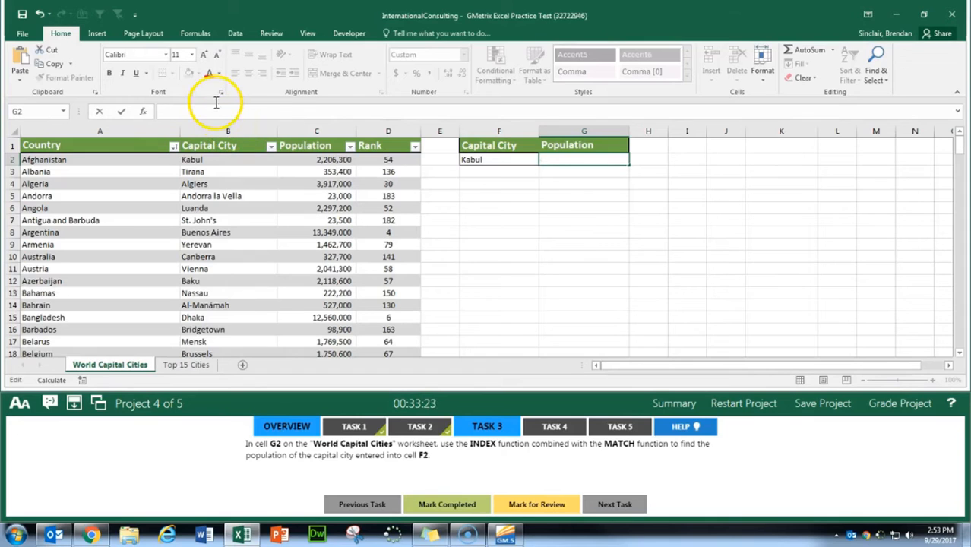
# Step: Insert an INDEX function in G2 using the array,row_num,column_num argument list
pyautogui.click(144, 112)
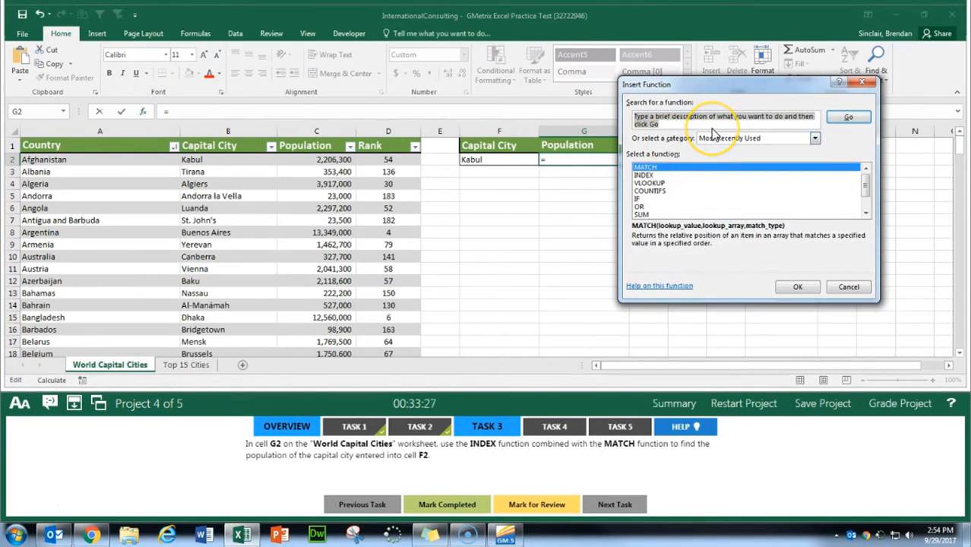
pyautogui.write('index')
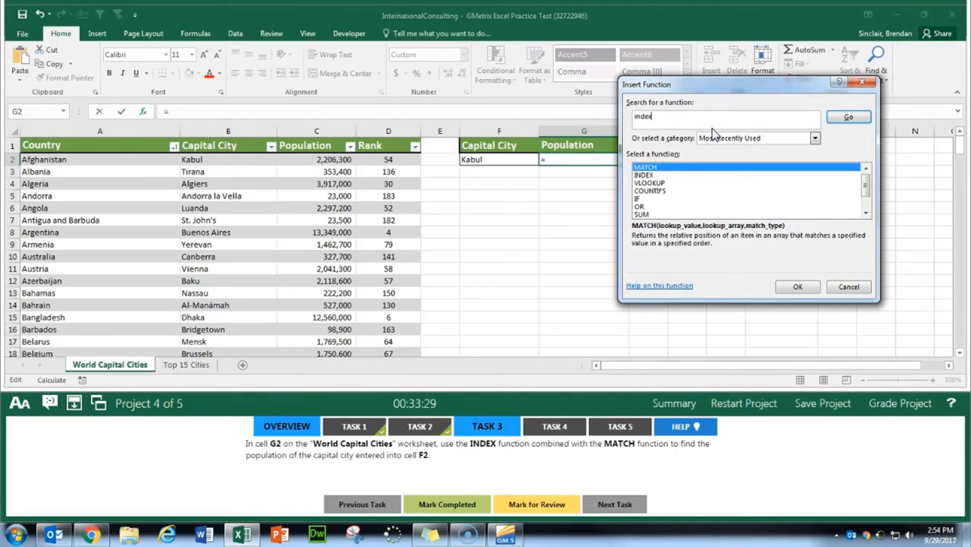
pyautogui.press('Return')
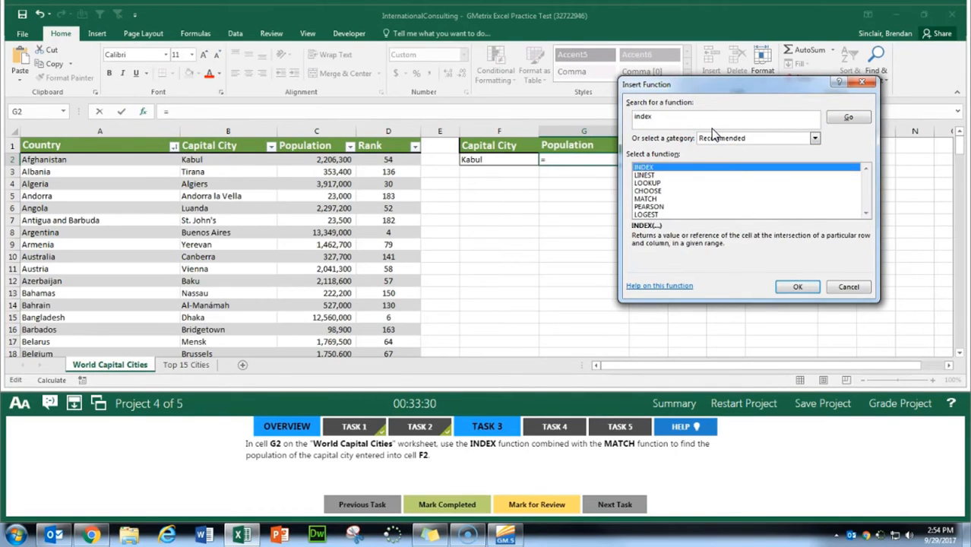
pyautogui.click(715, 132)
pyautogui.click(808, 289)
pyautogui.click(684, 200)
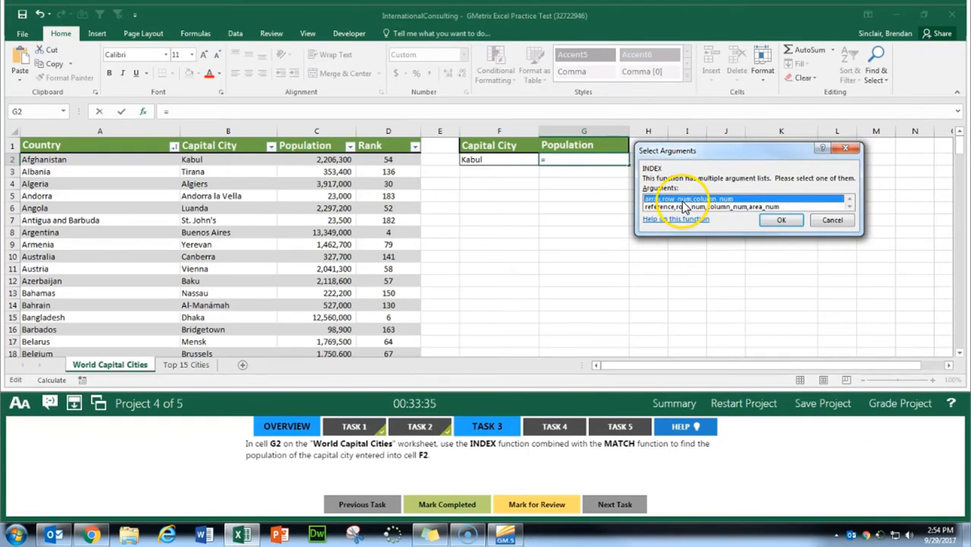
pyautogui.click(776, 220)
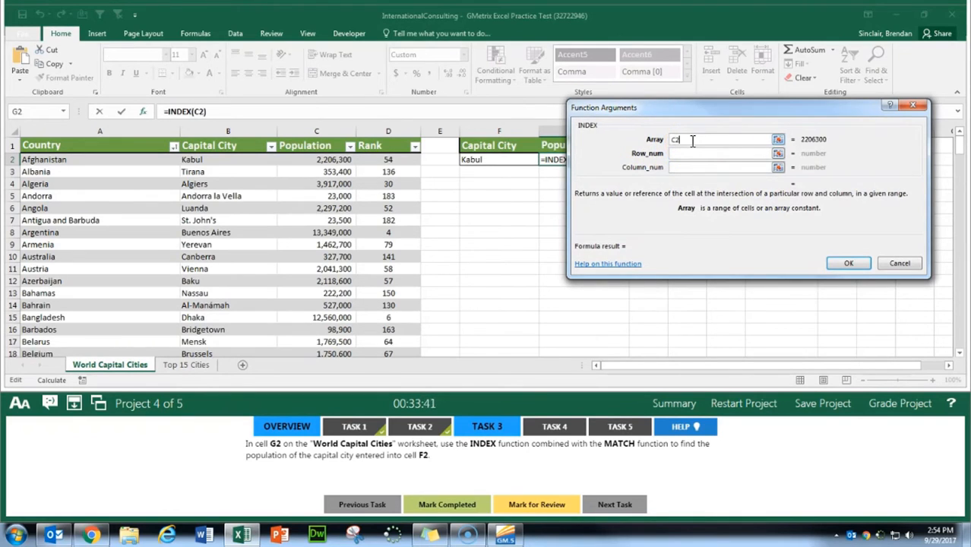
# Step: Set the INDEX array to the population range as an absolute reference, $C$2:$C$198
pyautogui.write('C2:C198')
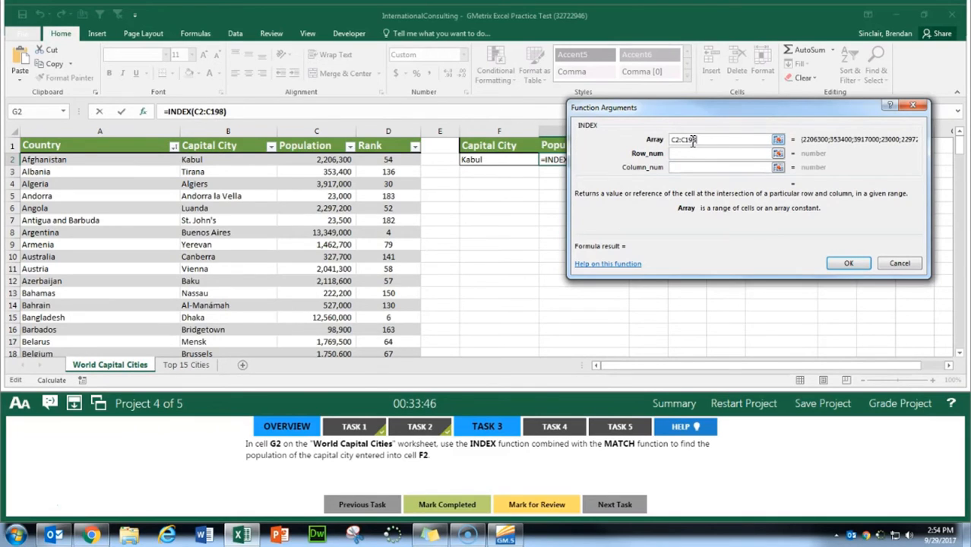
pyautogui.moveTo(722, 139); pyautogui.dragTo(626, 137)
pyautogui.press('F4')
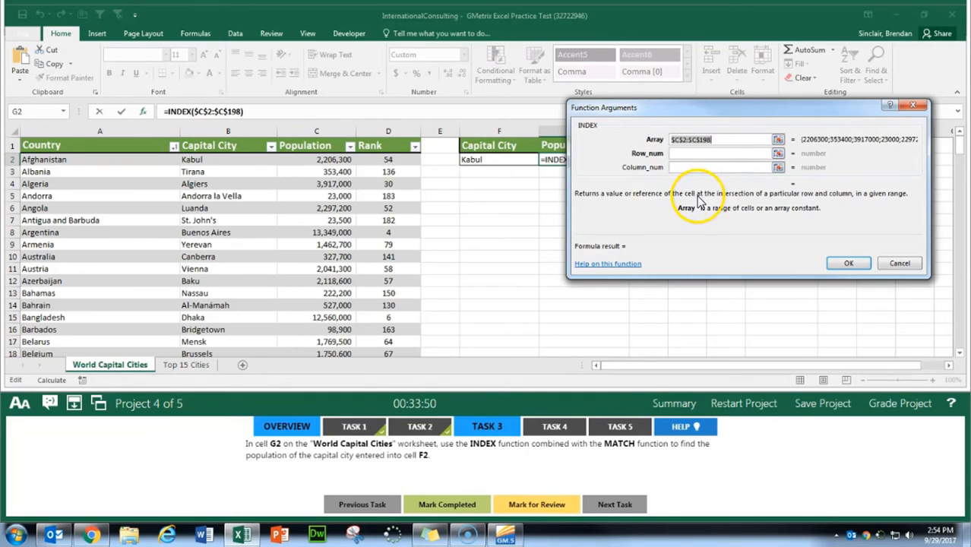
# Step: Paste MATCH(F2,$B$2:$B$198,0) as the INDEX row number, enter the formula without a column number, and mark Task 3 completed
pyautogui.click(727, 153)
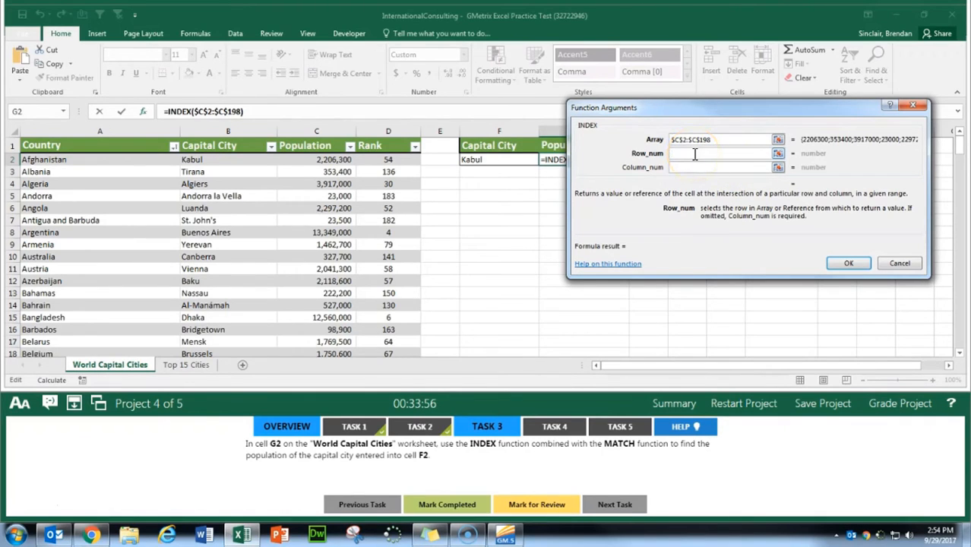
pyautogui.hotkey('ctrl', 'v')
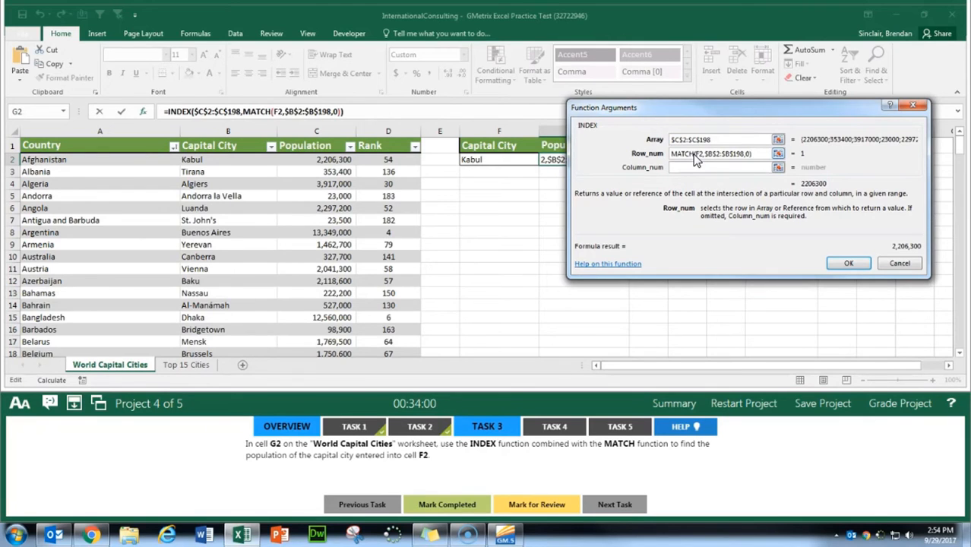
pyautogui.click(711, 169)
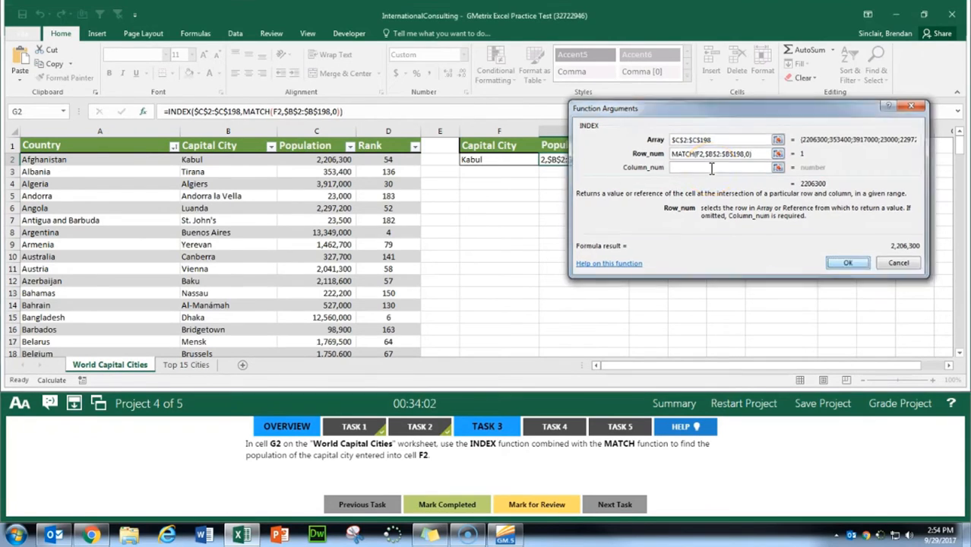
pyautogui.press('Return')
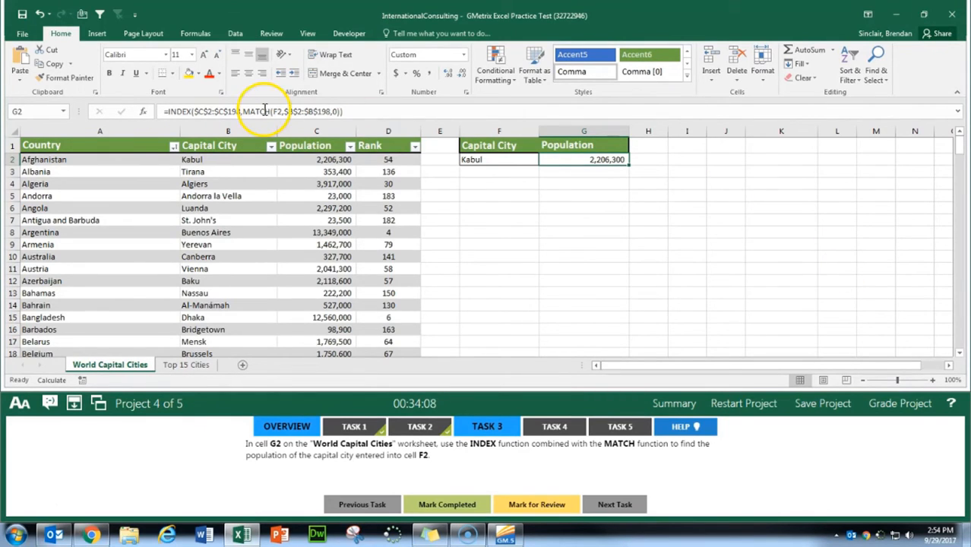
pyautogui.click(453, 504)
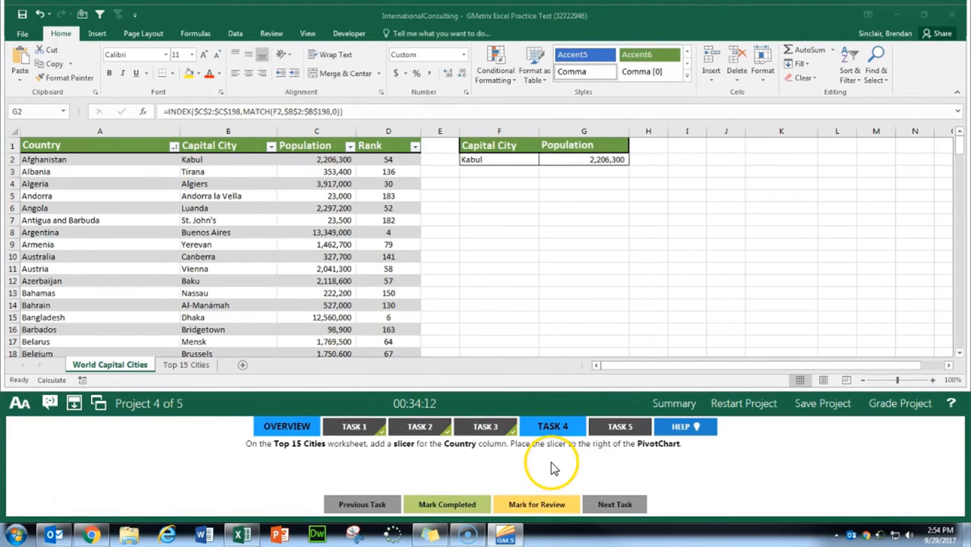
# Step: Insert a slicer for the Country field of the PivotTable on the Top 15 Cities worksheet
pyautogui.click(178, 366)
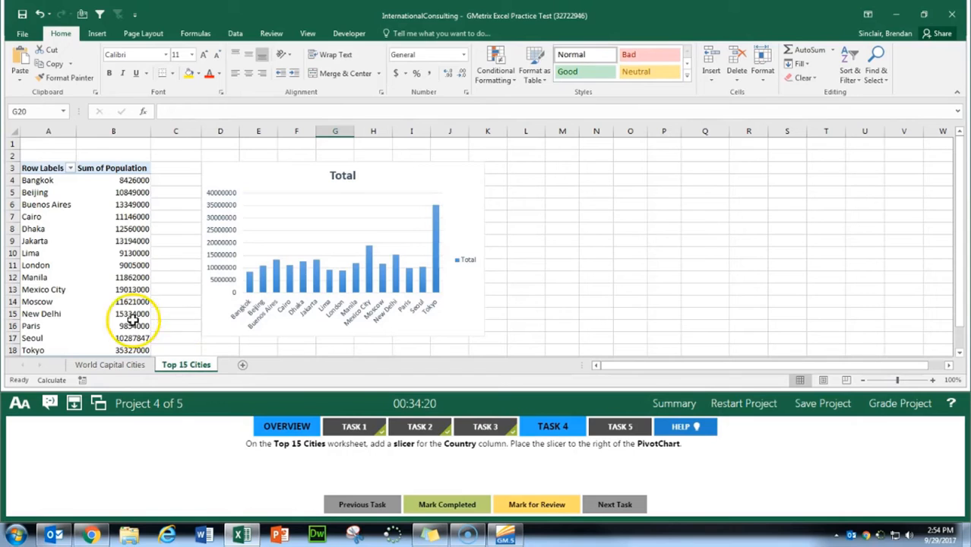
pyautogui.click(94, 256)
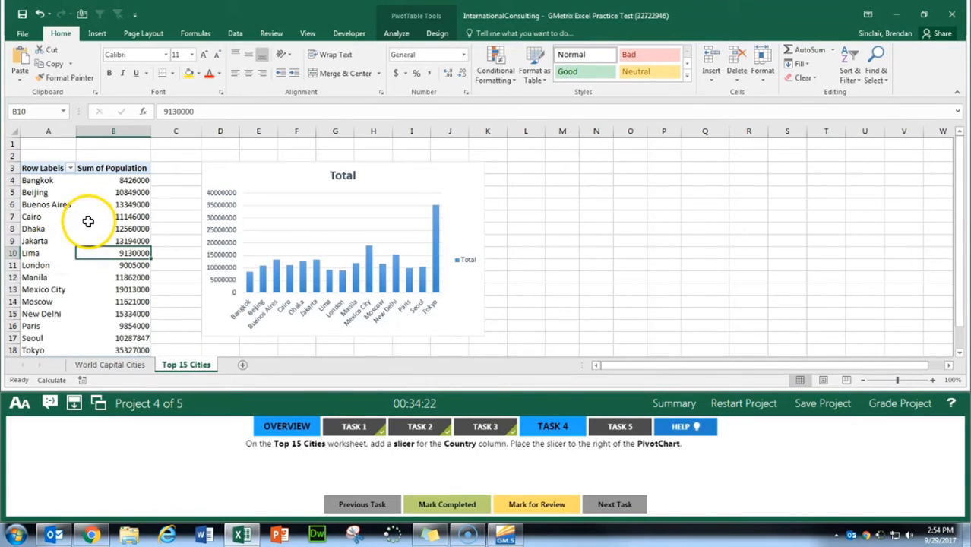
pyautogui.click(443, 35)
pyautogui.click(407, 36)
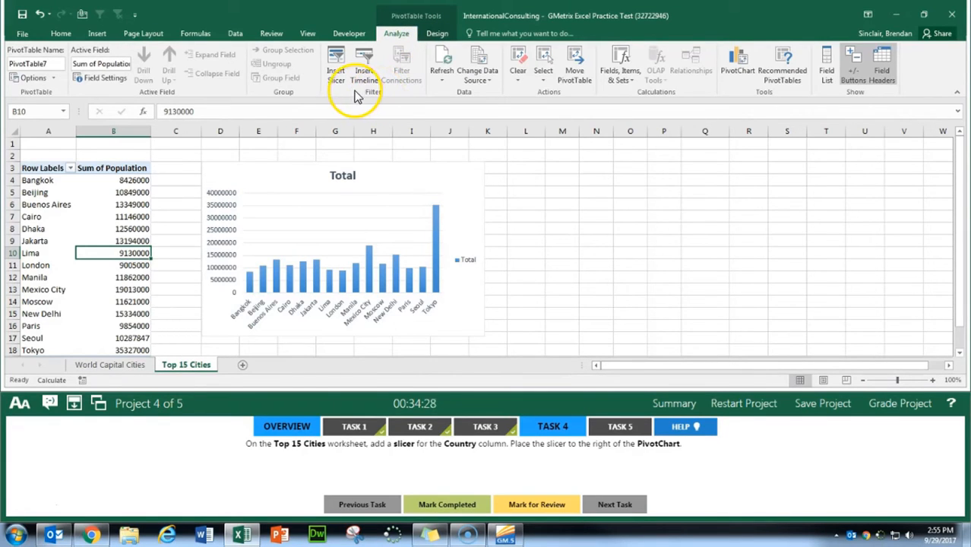
pyautogui.click(336, 76)
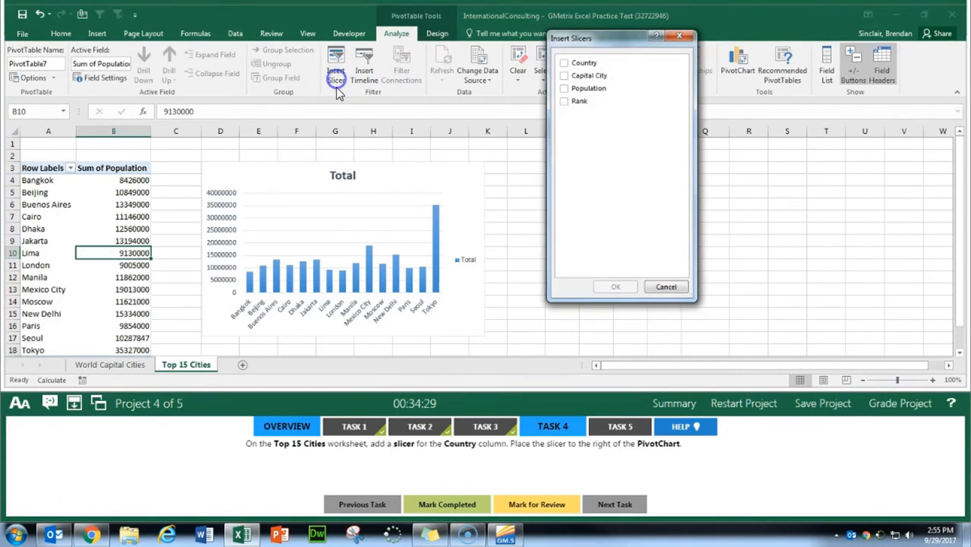
pyautogui.click(568, 68)
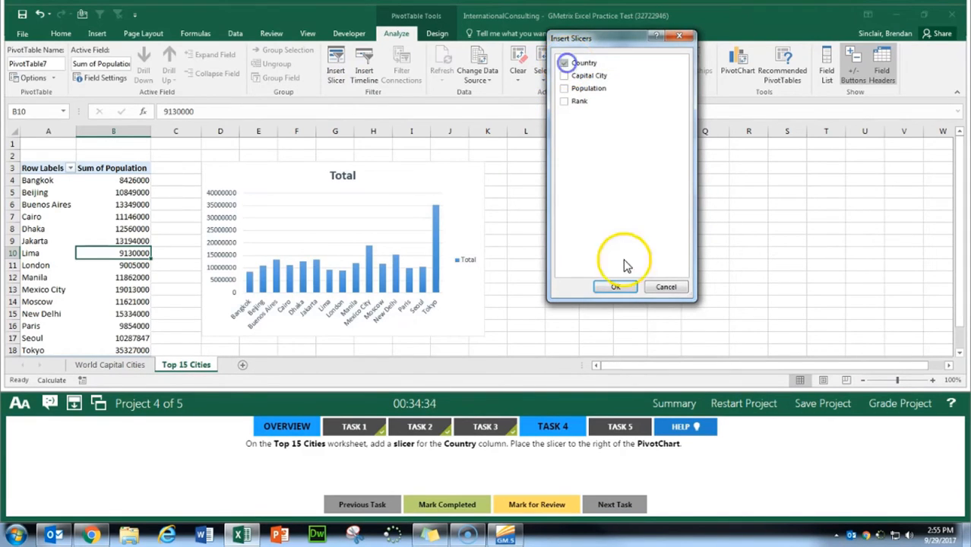
pyautogui.click(617, 285)
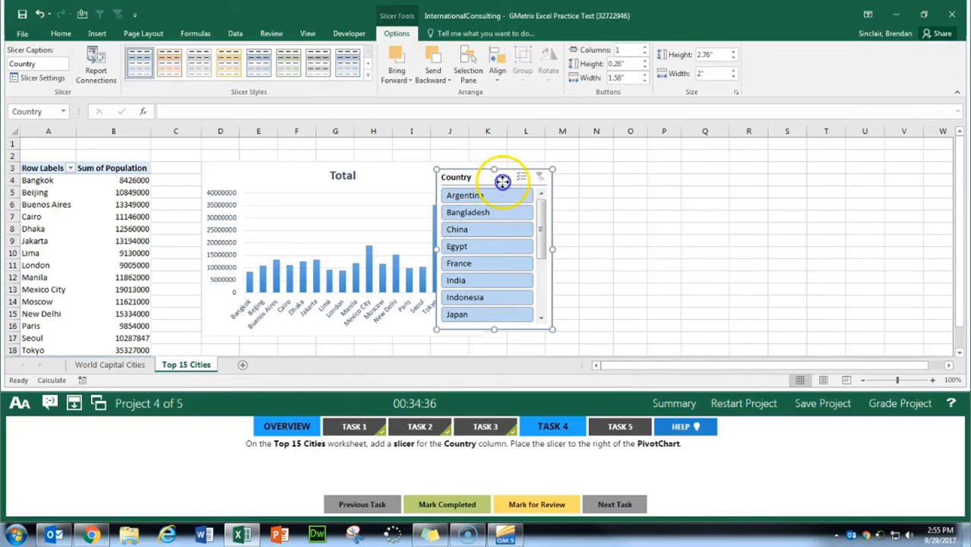
# Step: Move the Country slicer to the right of the PivotChart, mark Task 4 completed and show Task 5
pyautogui.moveTo(498, 185); pyautogui.dragTo(531, 169)
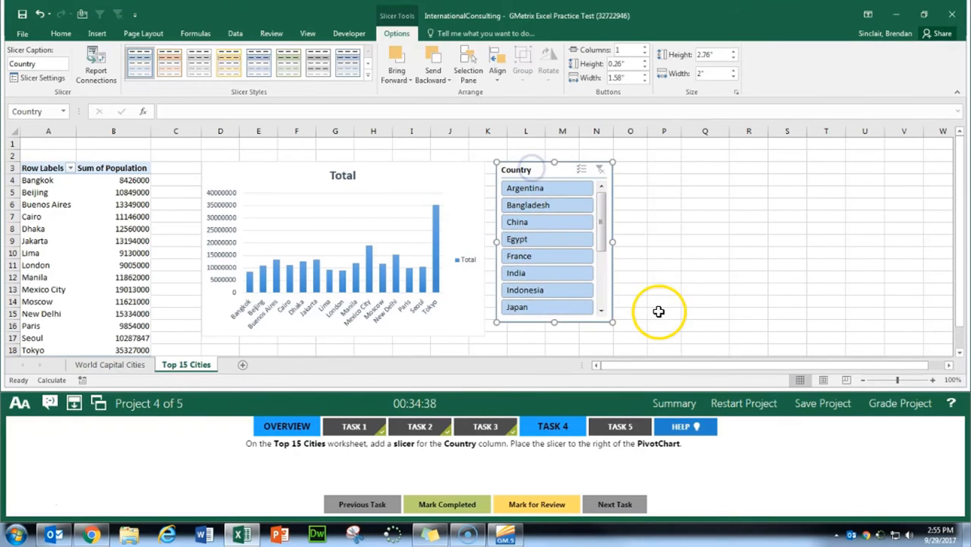
pyautogui.click(448, 504)
pyautogui.click(626, 429)
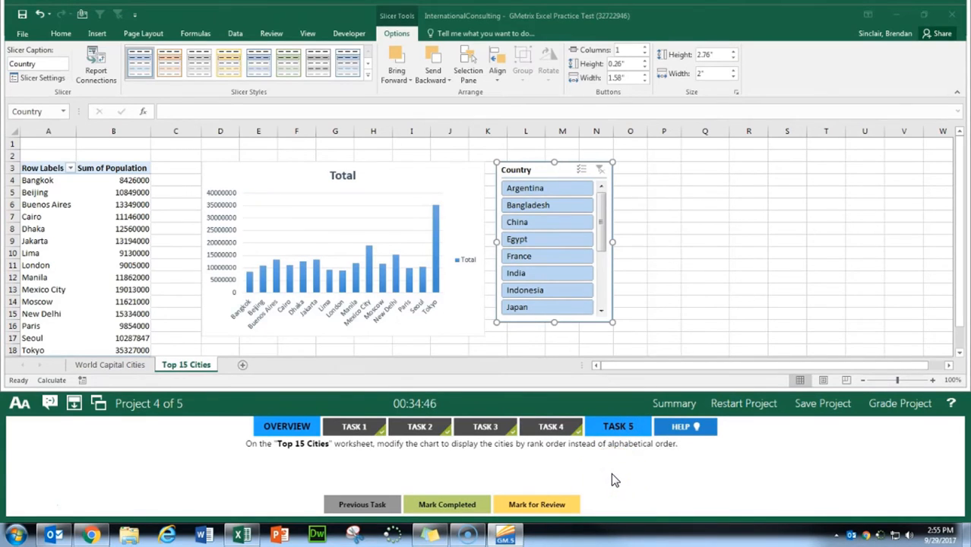
# Step: Add the Rank field to the Top 15 Cities PivotTable's rows, above Capital City
pyautogui.click(110, 291)
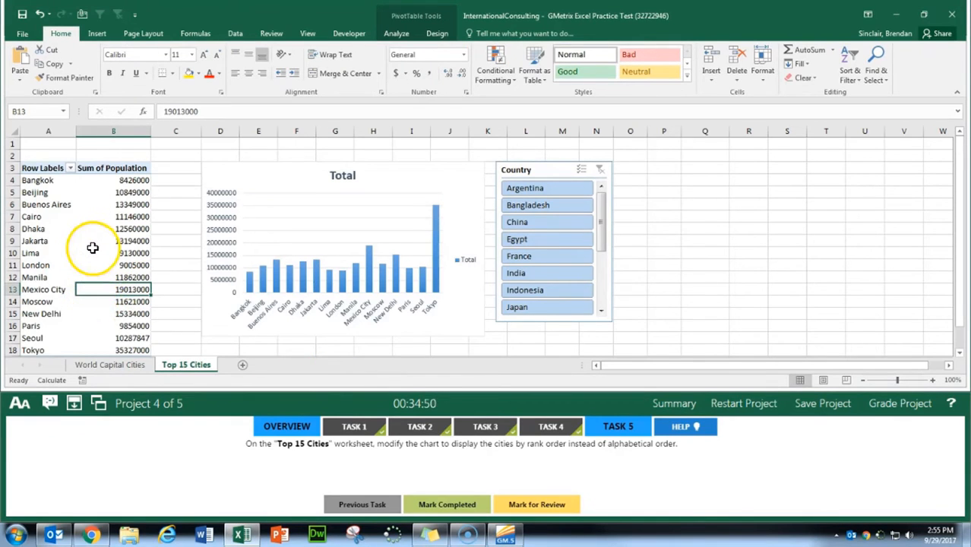
pyautogui.click(432, 33)
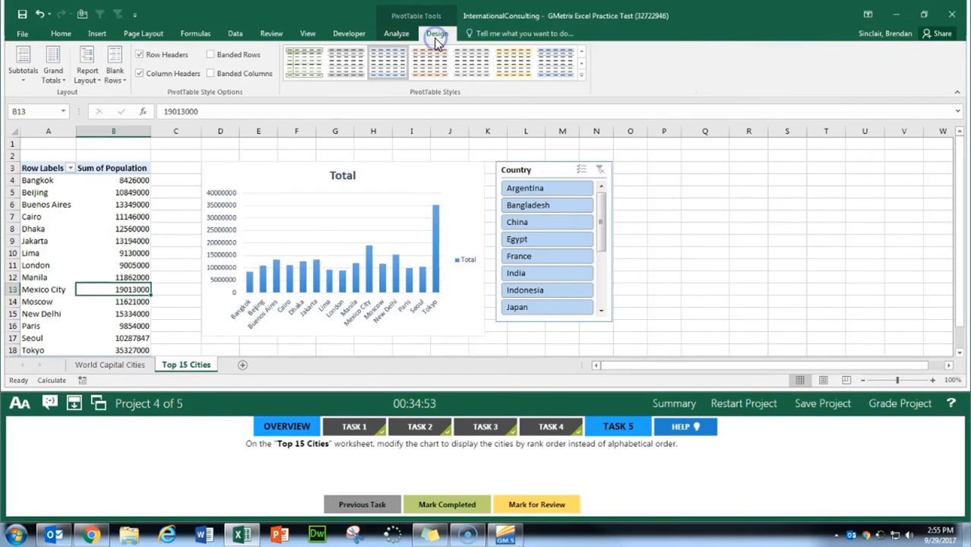
pyautogui.click(397, 36)
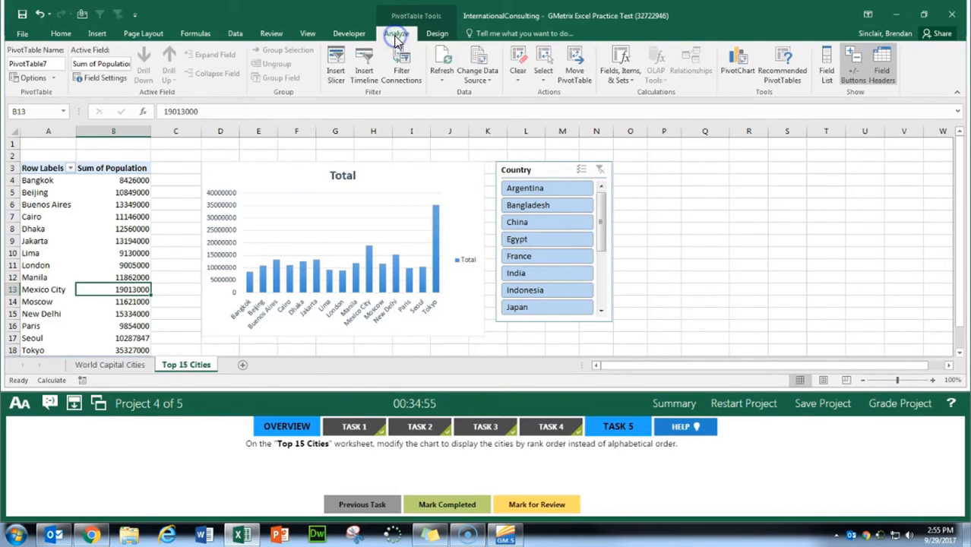
pyautogui.click(825, 75)
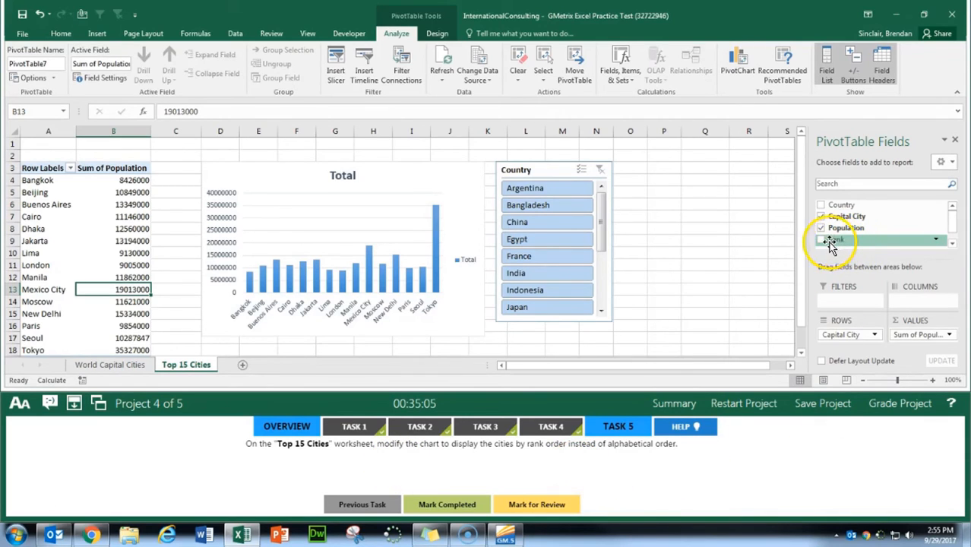
pyautogui.moveTo(830, 242); pyautogui.dragTo(837, 270)
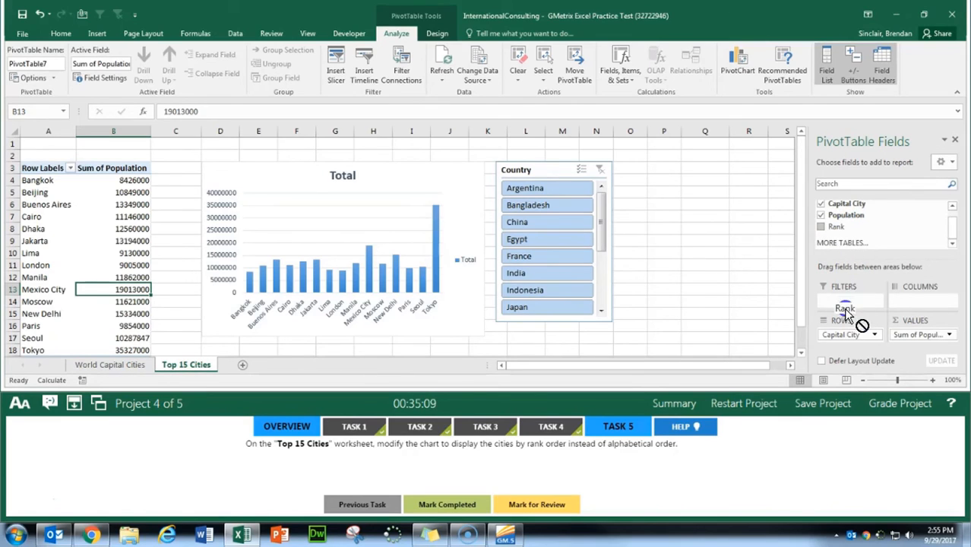
pyautogui.moveTo(845, 312); pyautogui.dragTo(852, 334)
pyautogui.moveTo(852, 335); pyautogui.dragTo(852, 335)
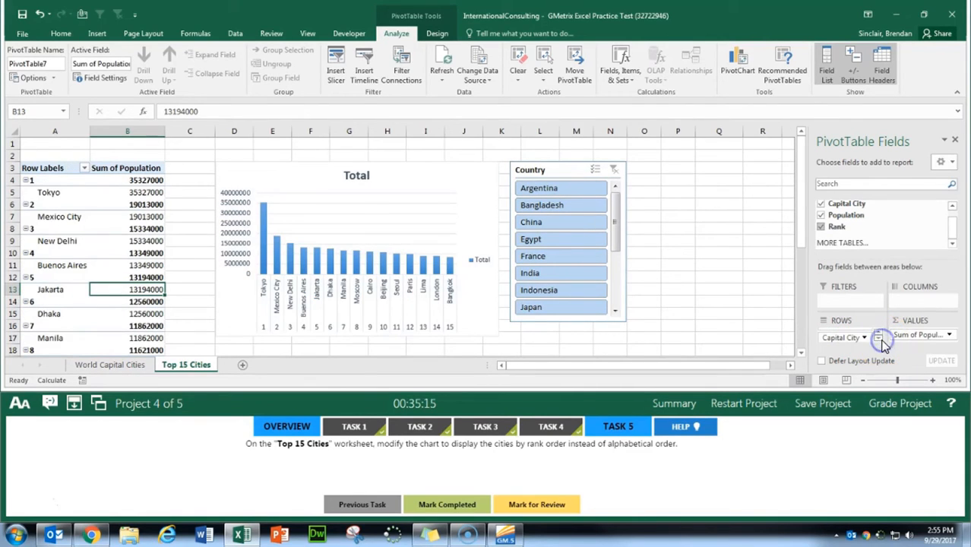
pyautogui.click(879, 333)
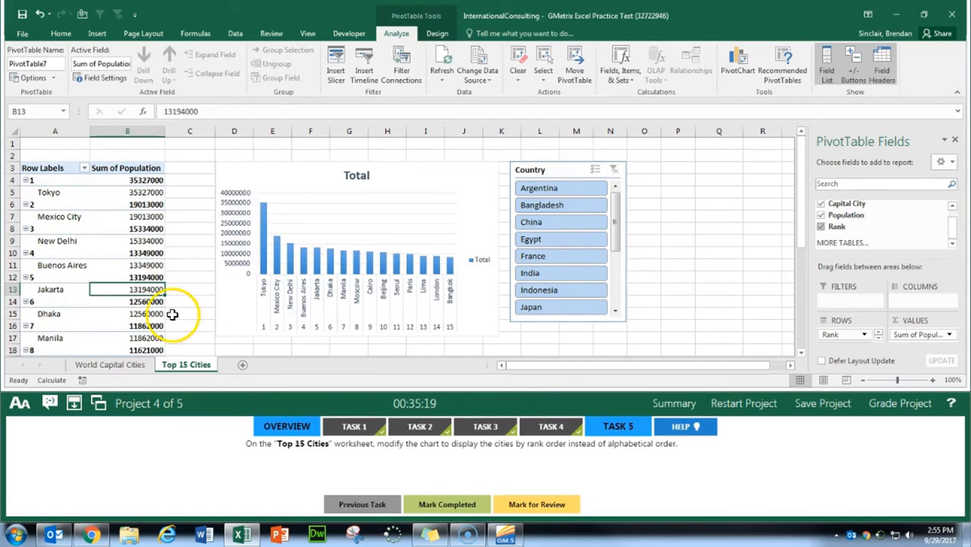
# Step: Mark Task 5 completed, grade Project 4, and show Task 1 of Project 5
pyautogui.click(448, 504)
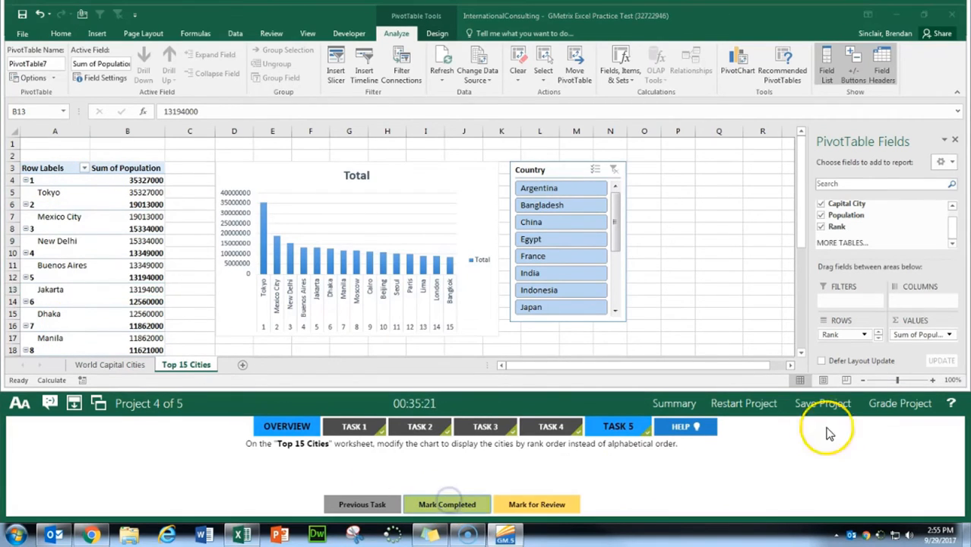
pyautogui.click(912, 403)
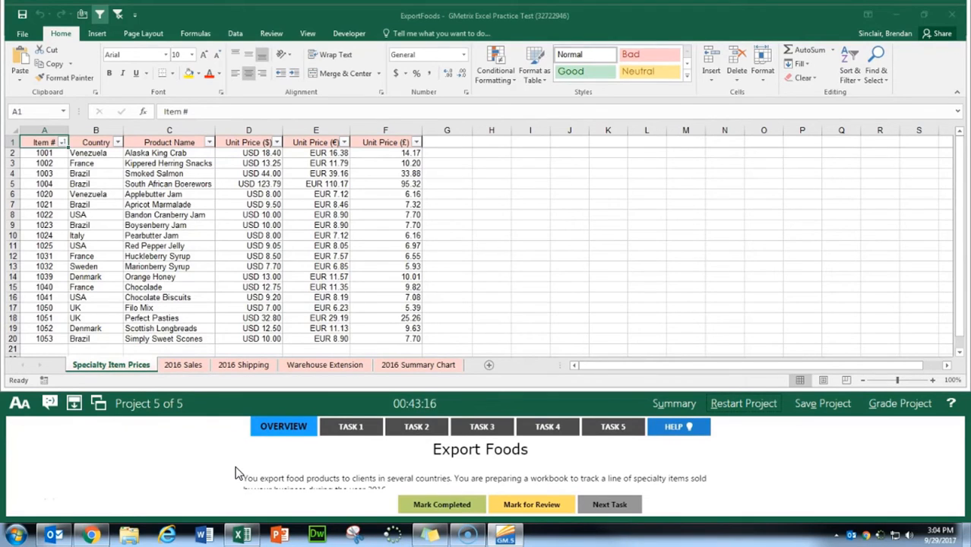
pyautogui.click(368, 427)
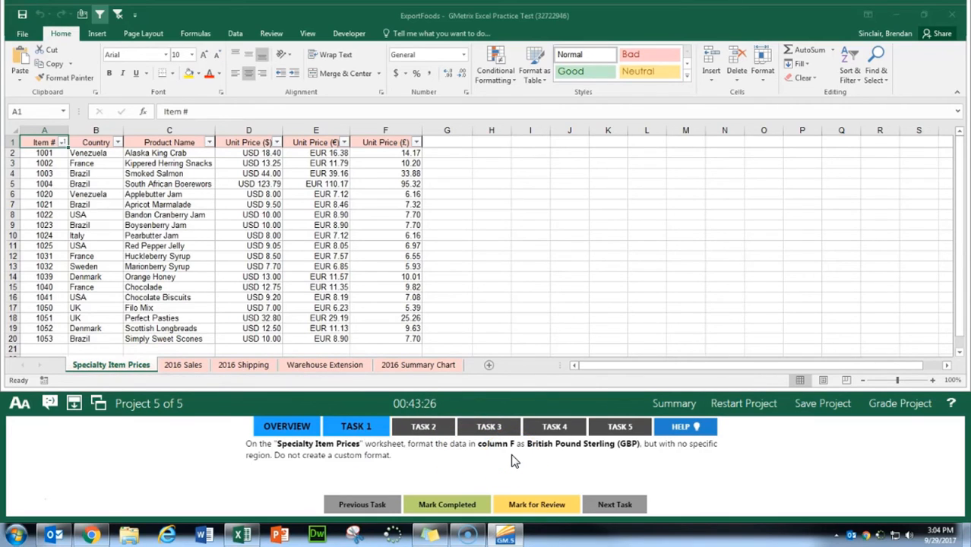
# Step: Format column F of the Specialty Item Prices worksheet as Currency with the GBP symbol and mark Task 1 completed
pyautogui.click(405, 134)
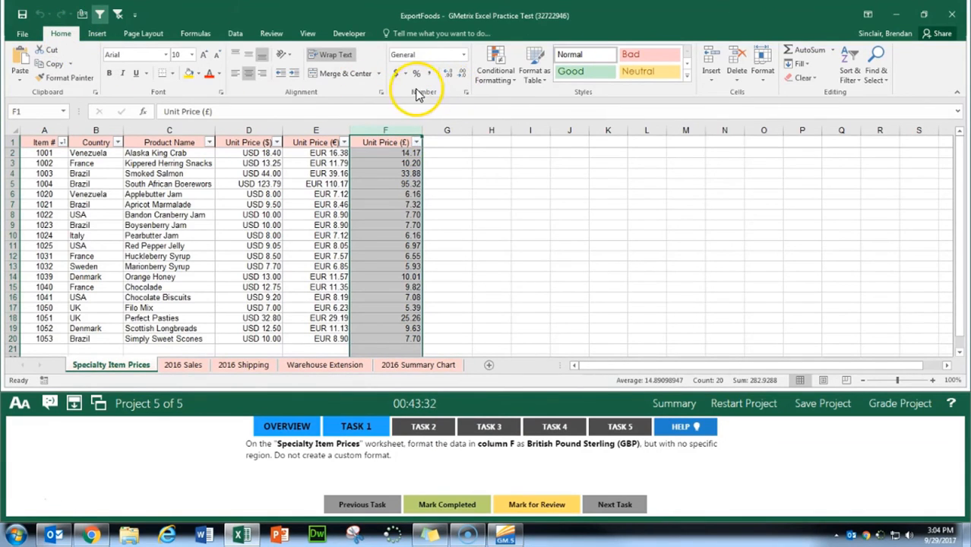
pyautogui.click(466, 93)
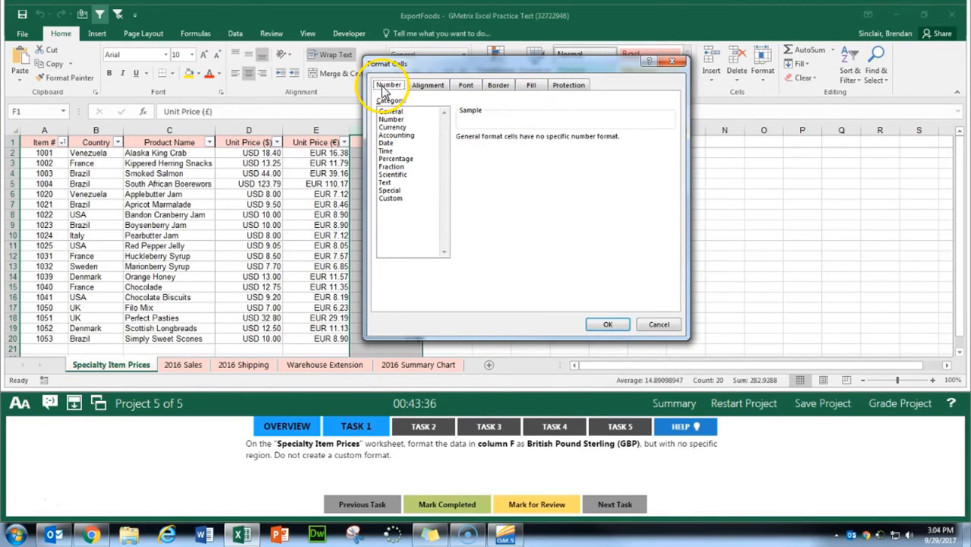
pyautogui.click(392, 127)
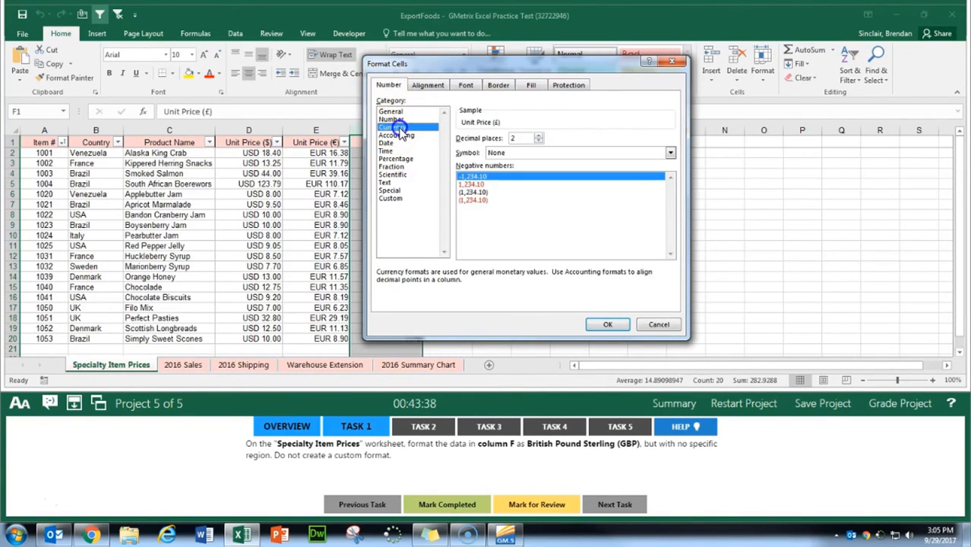
pyautogui.click(670, 153)
pyautogui.moveTo(670, 179); pyautogui.dragTo(670, 190)
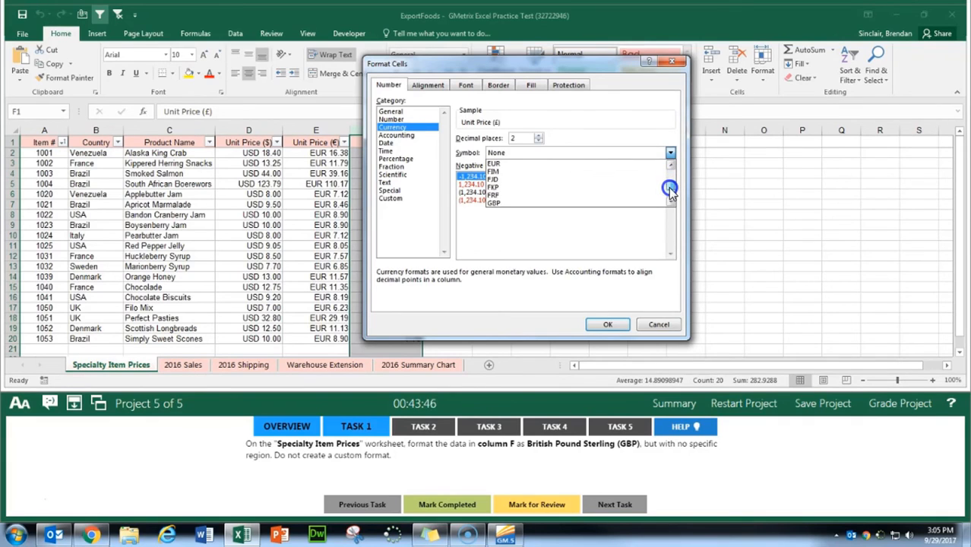
pyautogui.click(502, 203)
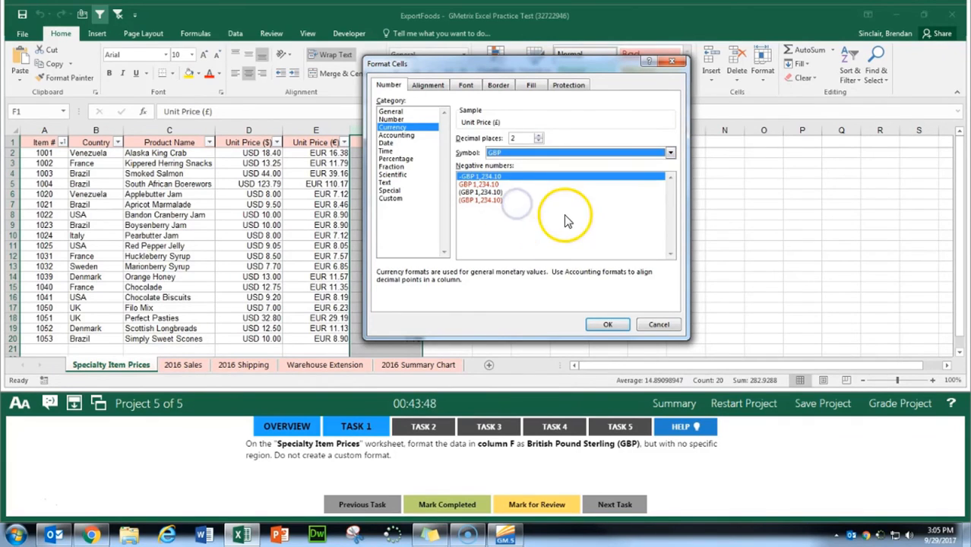
pyautogui.click(607, 326)
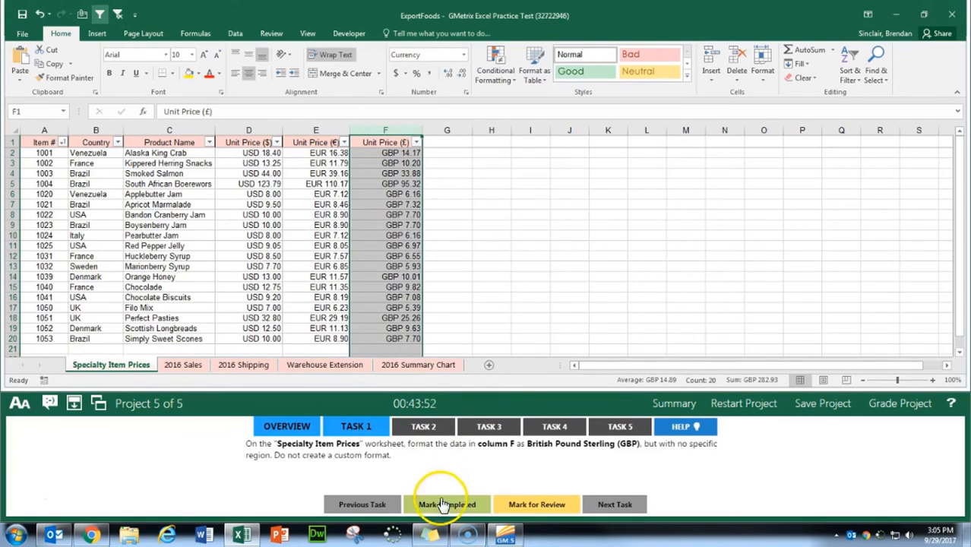
pyautogui.click(444, 505)
# Step: Show Task 2 and insert the DAYS function in cell H2 of the 2016 Shipping worksheet
pyautogui.click(423, 428)
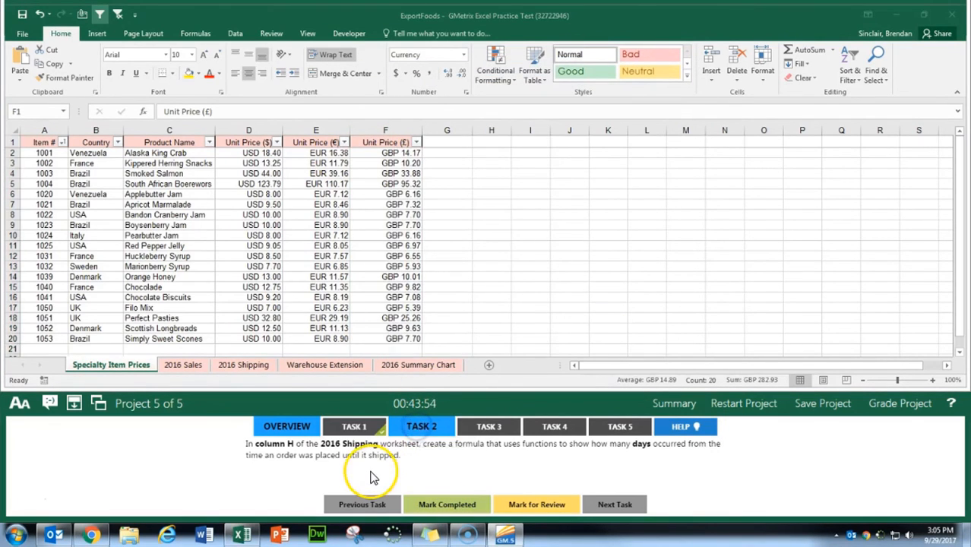
pyautogui.click(227, 368)
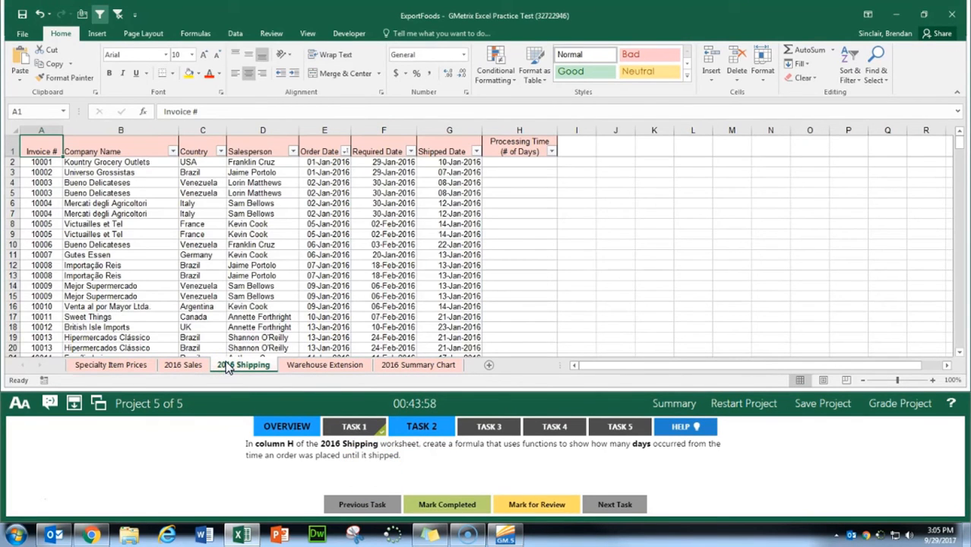
pyautogui.click(531, 160)
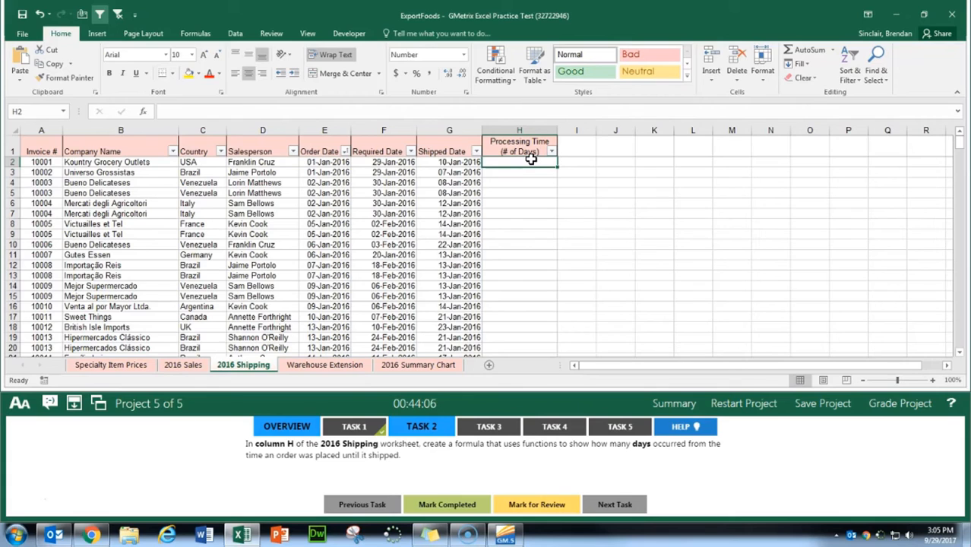
pyautogui.click(143, 111)
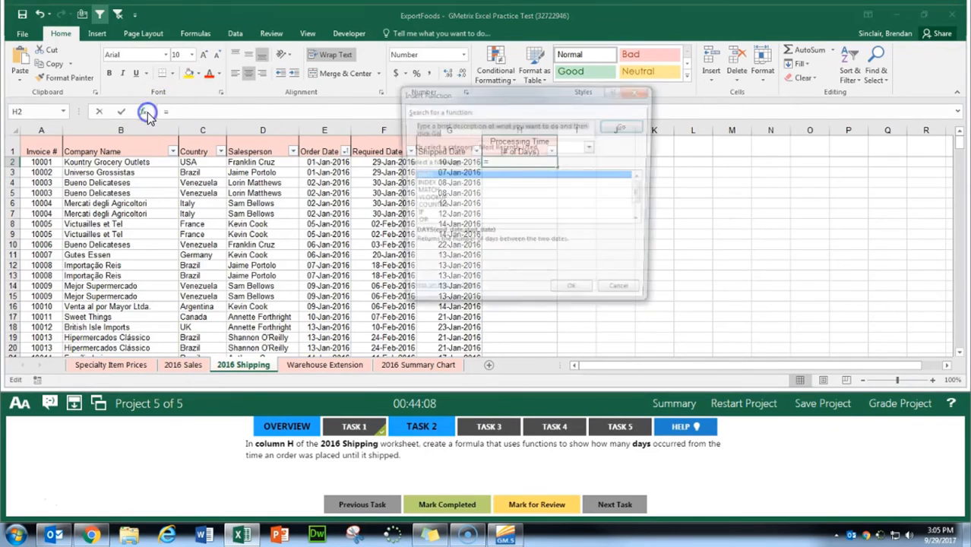
pyautogui.write('days')
pyautogui.press('Return')
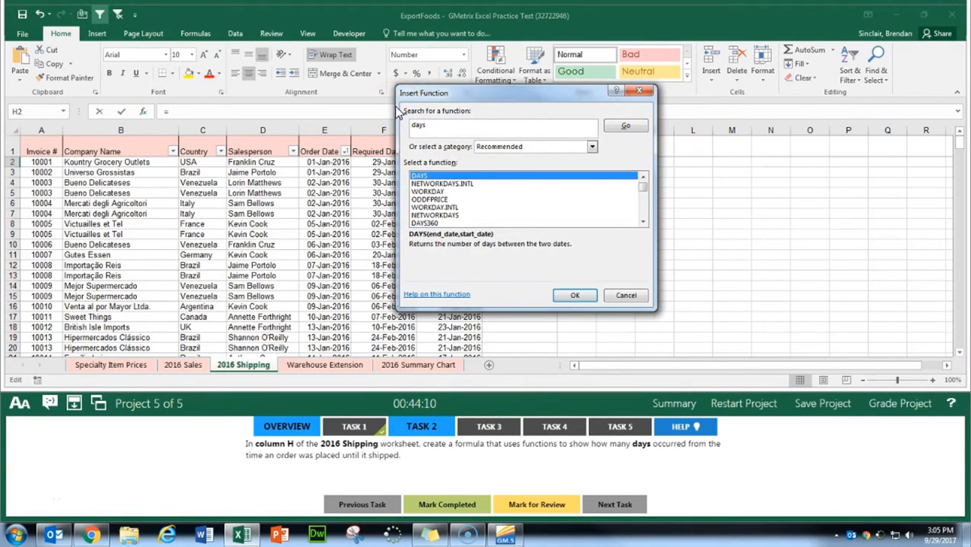
pyautogui.click(574, 294)
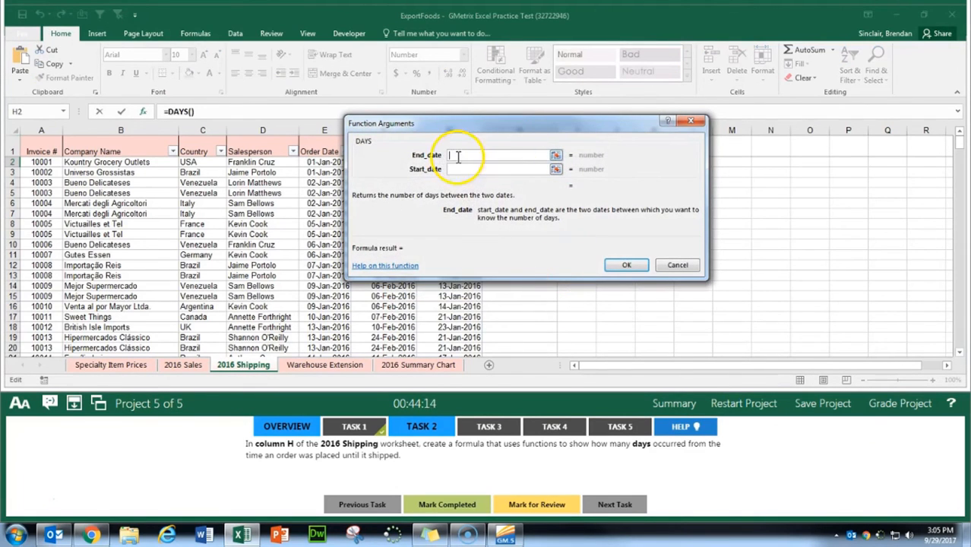
# Step: Set the DAYS end date to the shipped date in G2 and the start date to the order date in E2, then enter the formula
pyautogui.moveTo(505, 124); pyautogui.dragTo(620, 107)
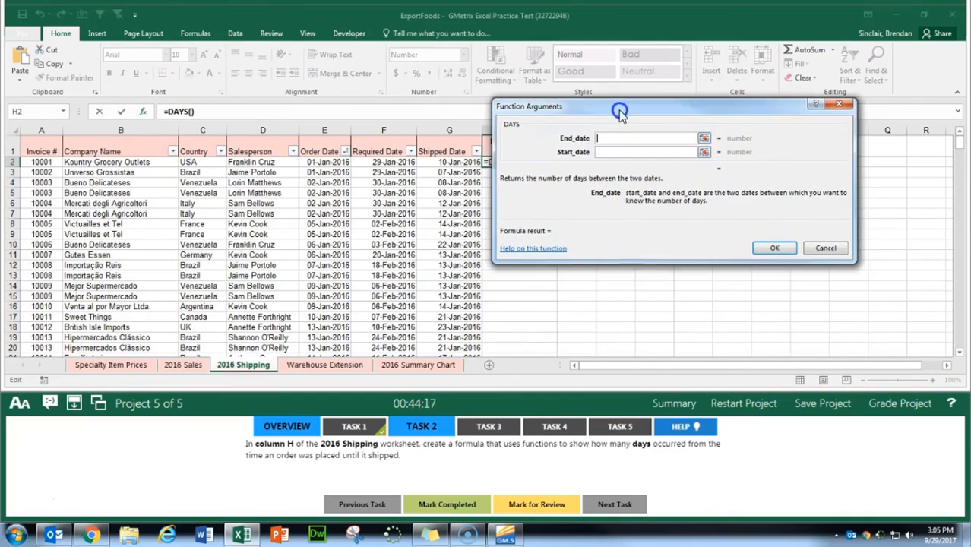
pyautogui.click(446, 162)
pyautogui.click(554, 142)
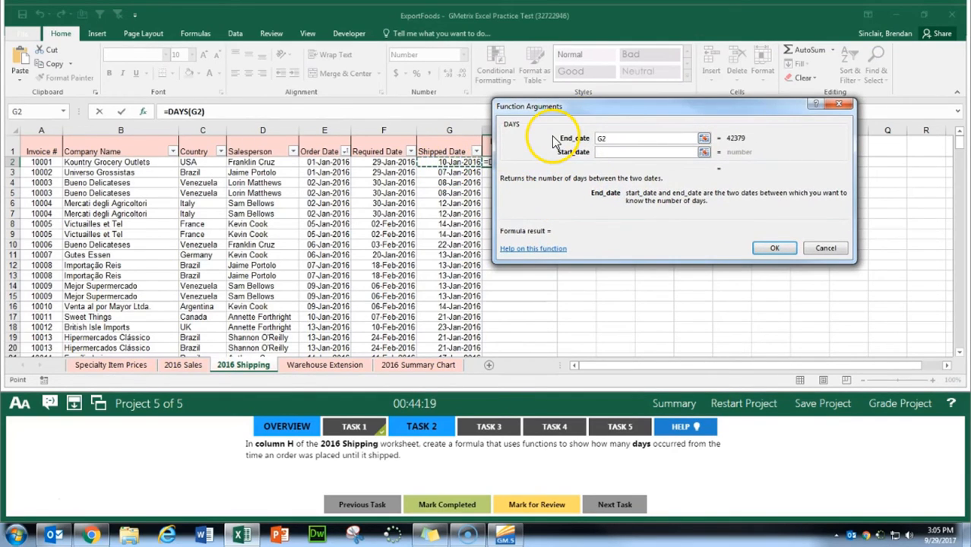
pyautogui.click(568, 155)
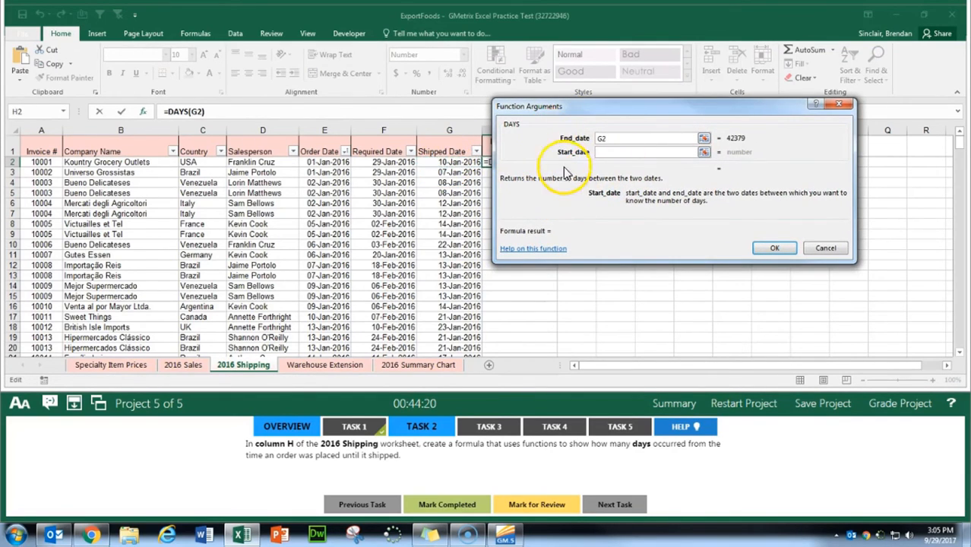
pyautogui.click(308, 162)
pyautogui.click(774, 247)
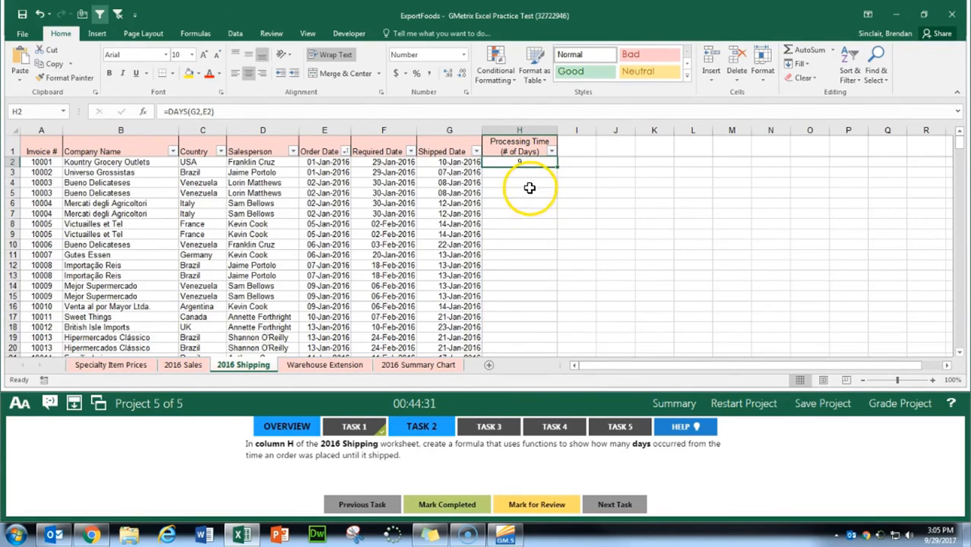
# Step: Fill the DAYS formula down the Processing Time column and mark Task 2 completed
pyautogui.moveTo(557, 165)
pyautogui.mouseDown()
pyautogui.moveTo(564, 314)
pyautogui.moveTo(559, 165)
pyautogui.mouseUp()
pyautogui.doubleClick(558, 168)
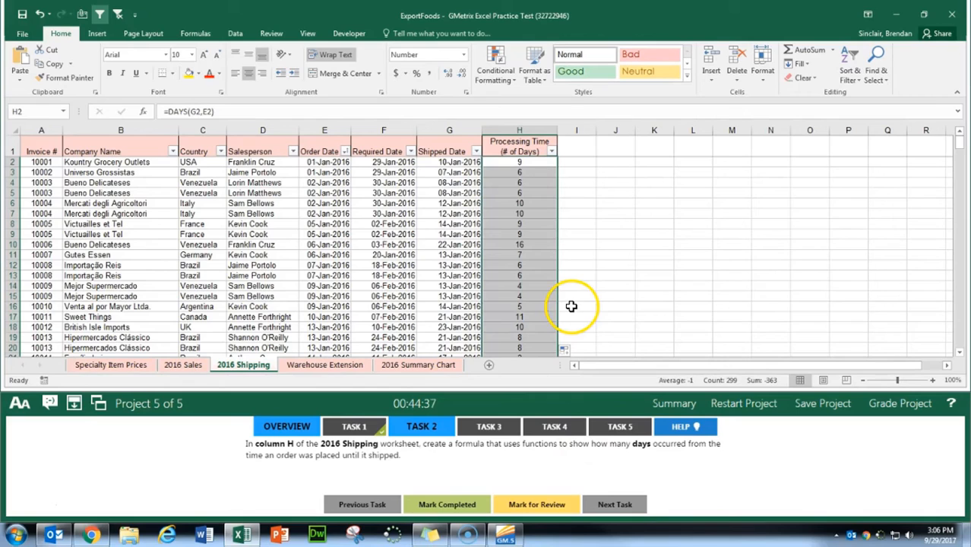
pyautogui.click(447, 508)
# Step: Show Task 3 and insert the PMT function in cell B7 of the Warehouse Extension worksheet
pyautogui.click(488, 426)
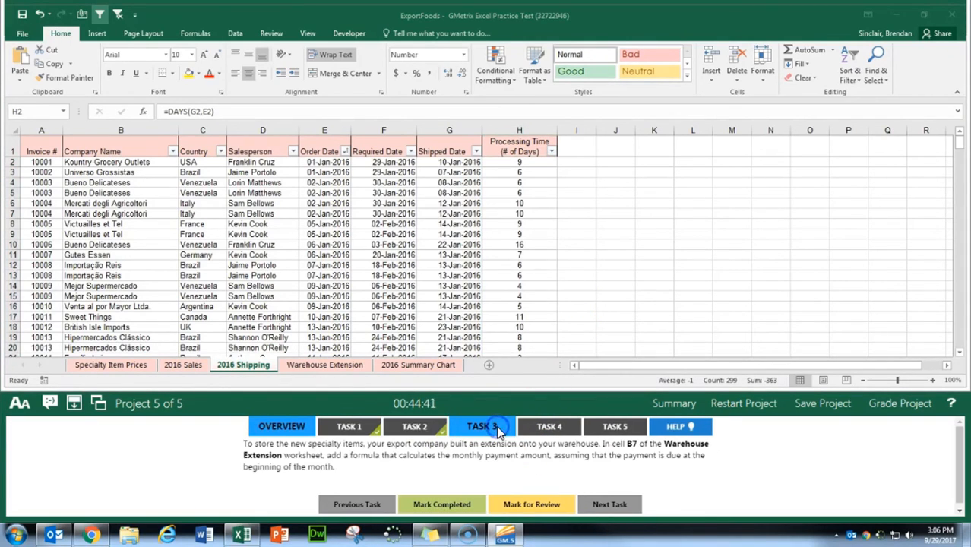
pyautogui.click(337, 366)
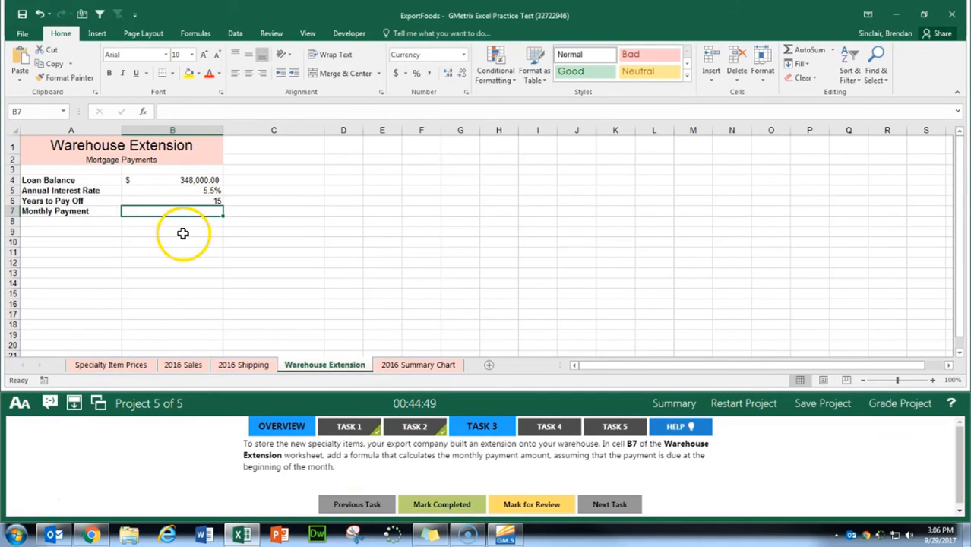
pyautogui.click(147, 111)
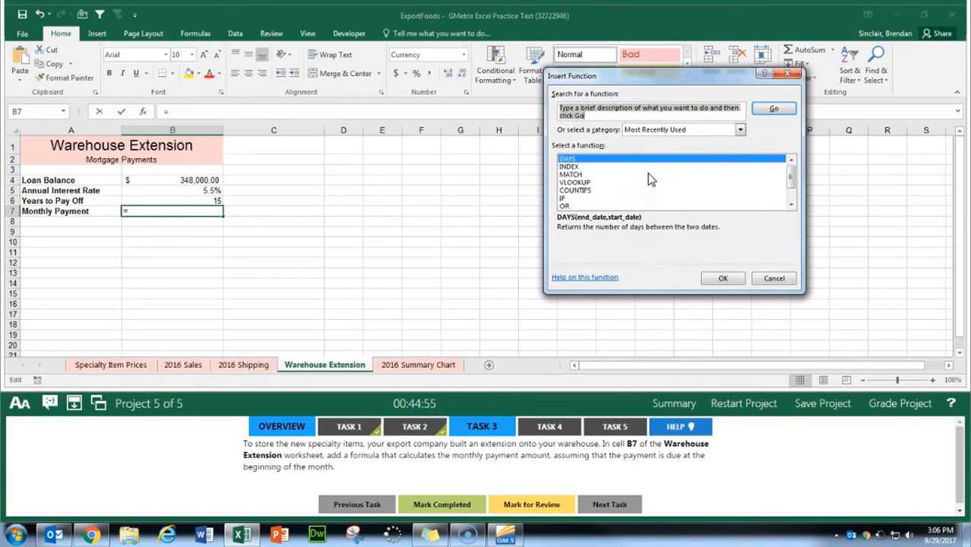
pyautogui.write('pmt')
pyautogui.press('Return')
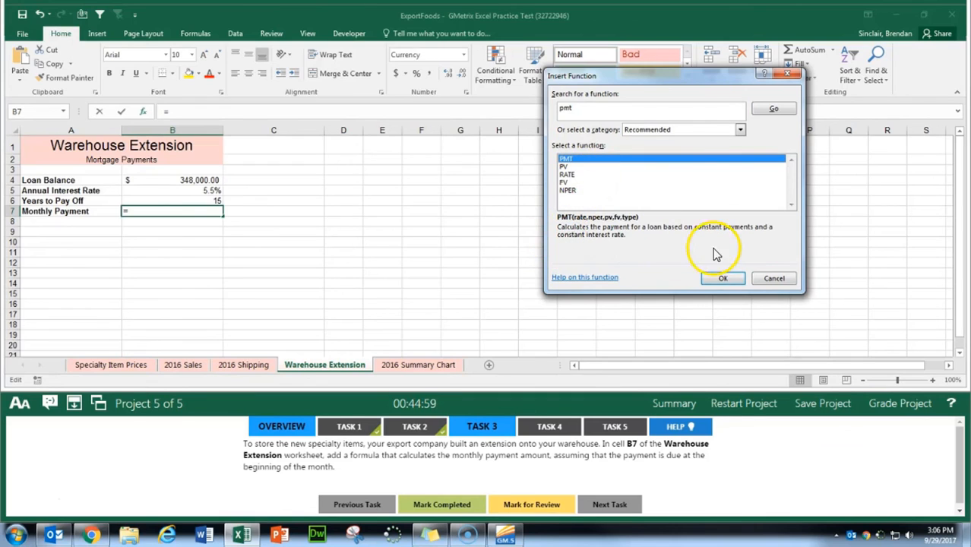
pyautogui.click(721, 279)
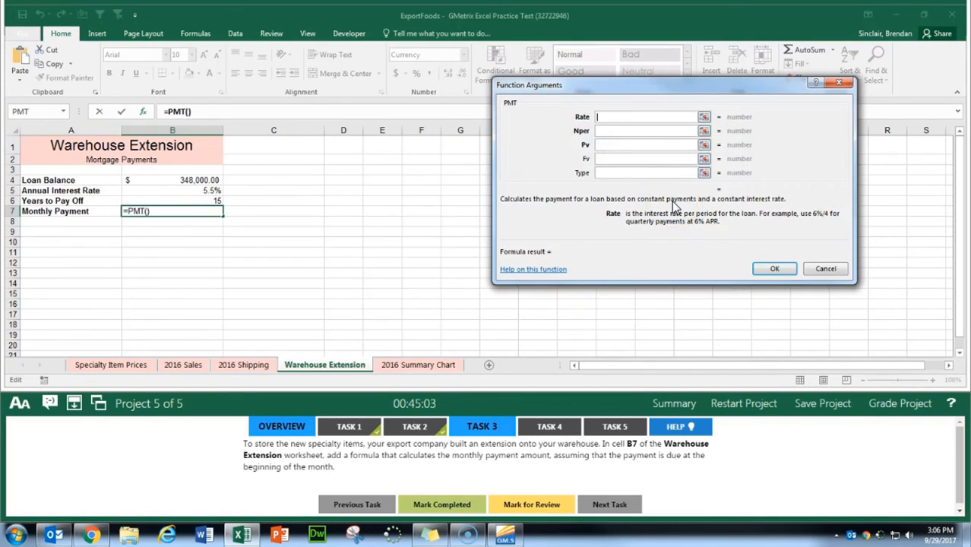
# Step: Set the PMT rate to the annual interest rate divided by 12 (B5/12) and the number of periods to B6*12
pyautogui.click(597, 130)
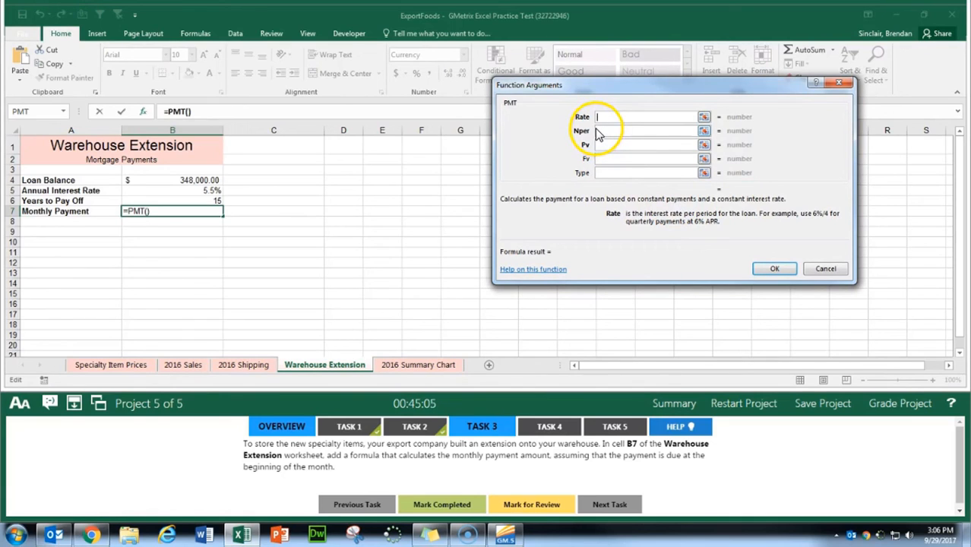
pyautogui.click(204, 191)
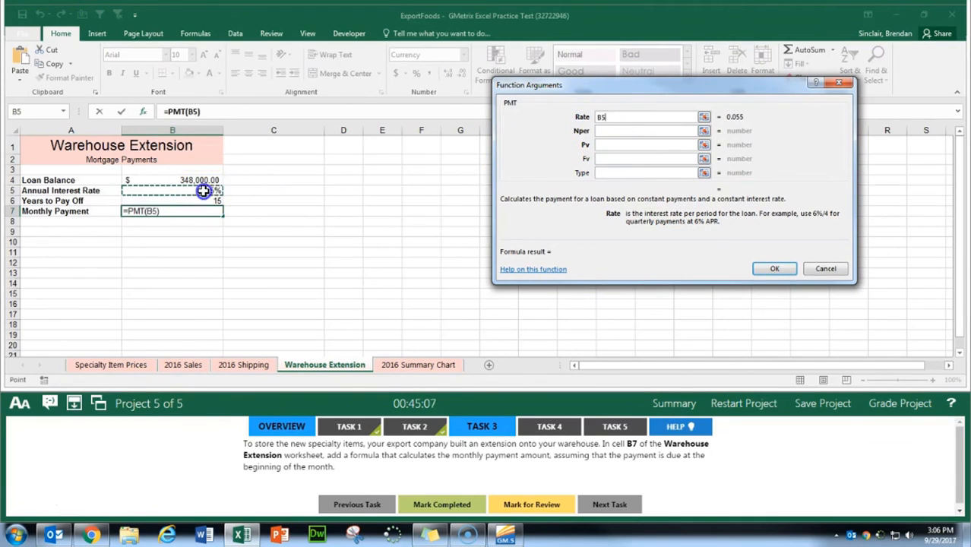
pyautogui.write('/12')
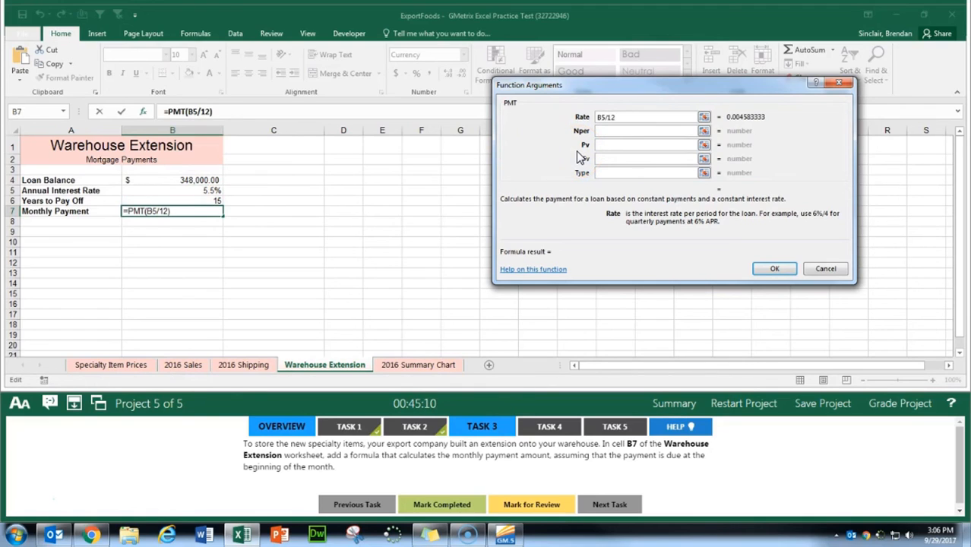
pyautogui.press('Tab')
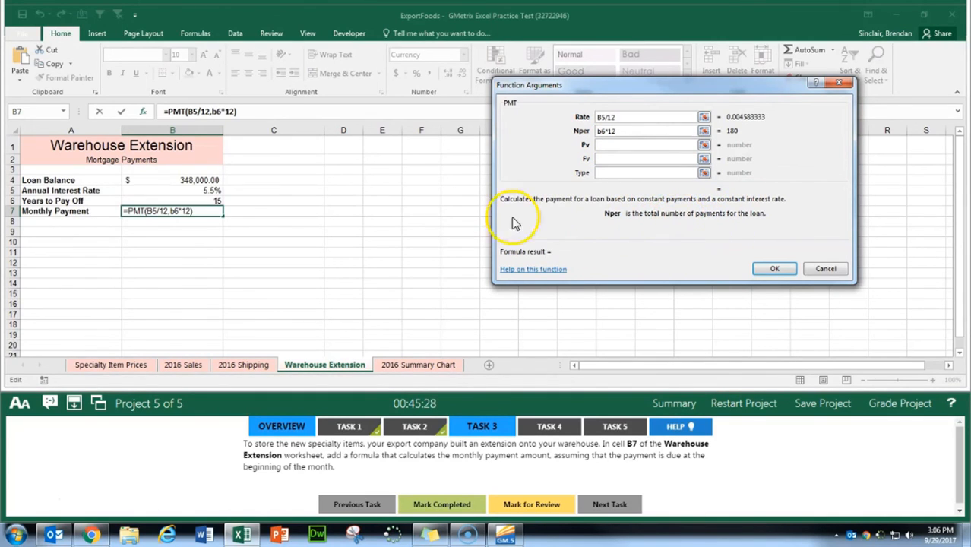
# Step: Set the PMT present value to the loan balance in B4, future value to 0 and type to 1, and enter the formula
pyautogui.click(672, 145)
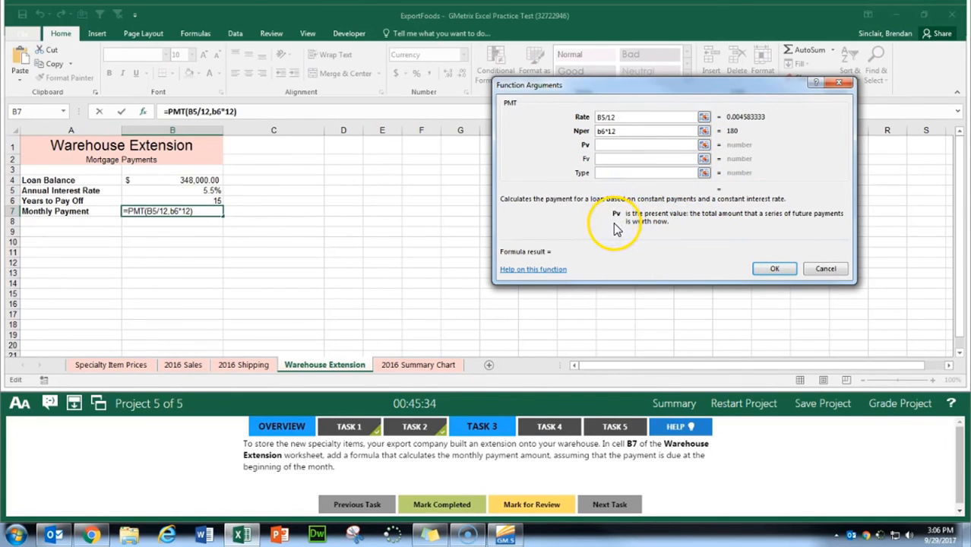
pyautogui.click(196, 180)
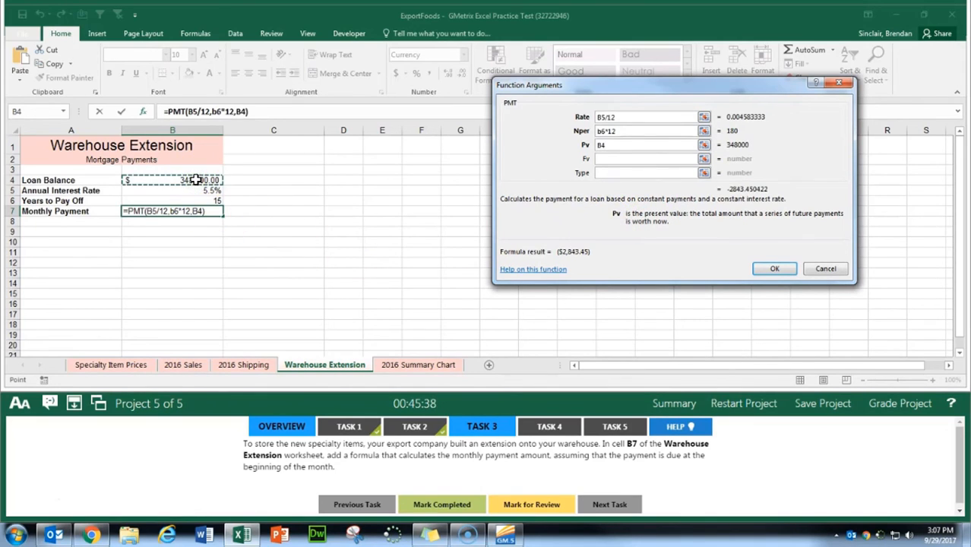
pyautogui.press('Tab')
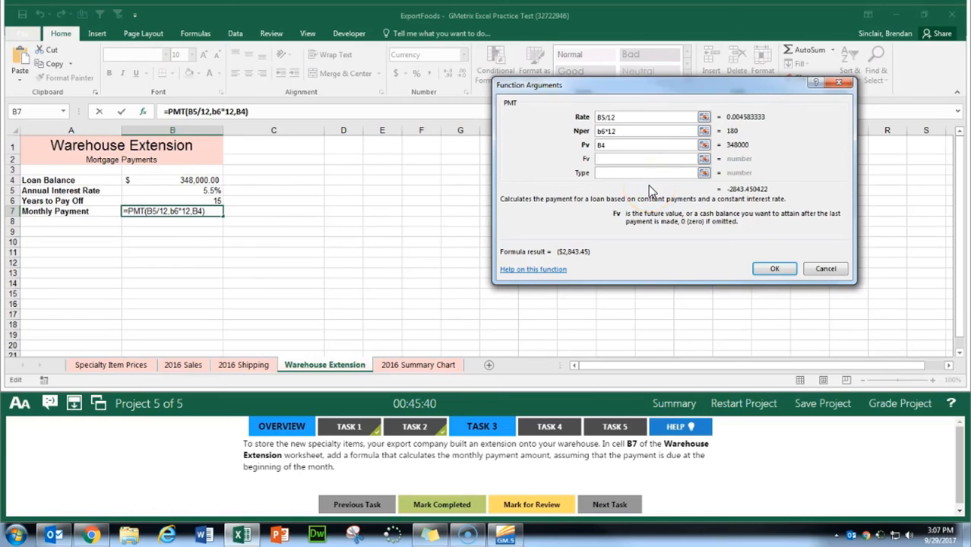
pyautogui.write('0')
pyautogui.press('Tab')
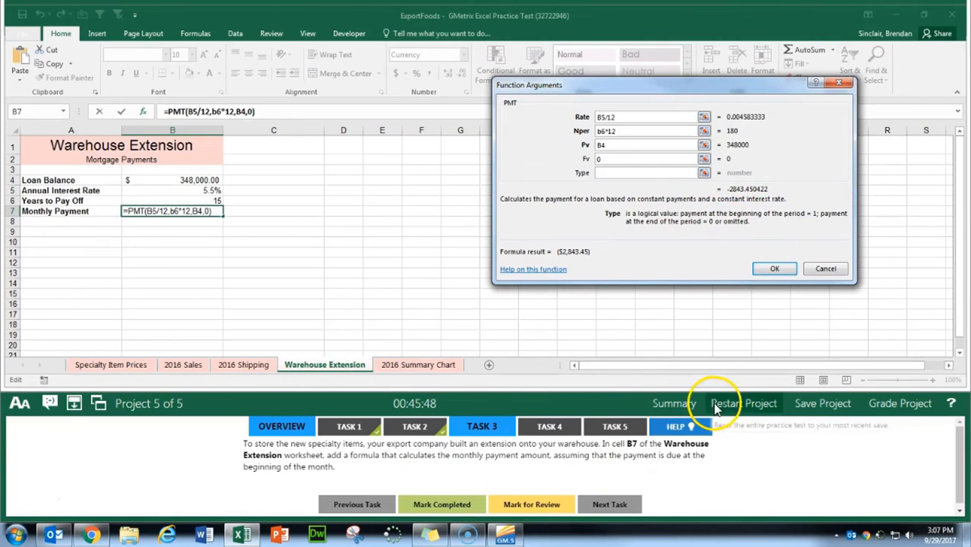
pyautogui.write('1')
pyautogui.click(774, 269)
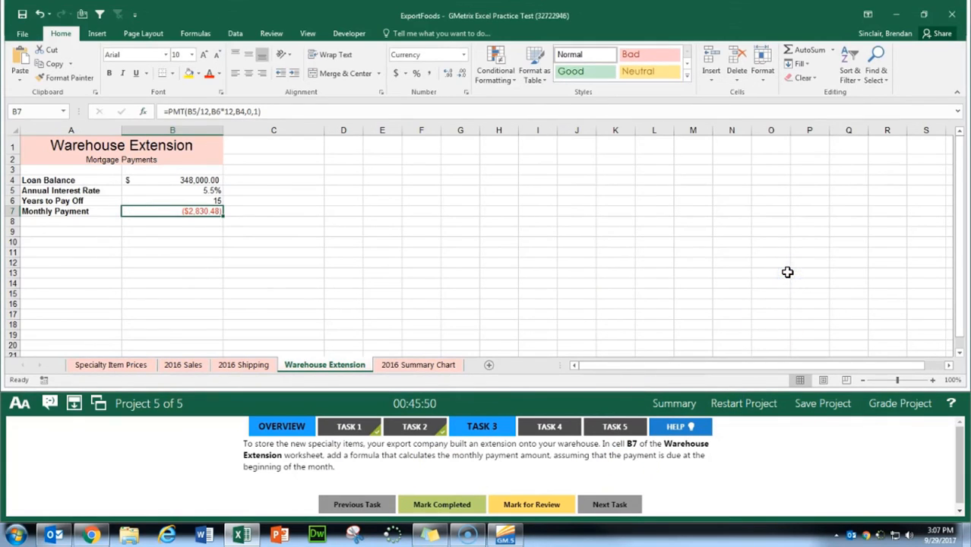
# Step: Mark Task 3 completed and show Task 4 with the 2016 Summary Chart worksheet
pyautogui.click(447, 505)
pyautogui.click(559, 429)
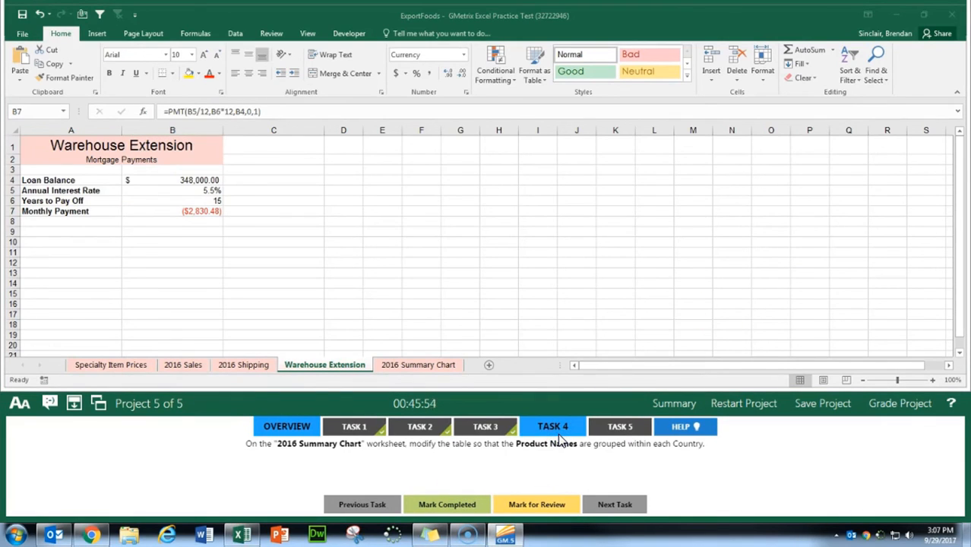
pyautogui.click(416, 365)
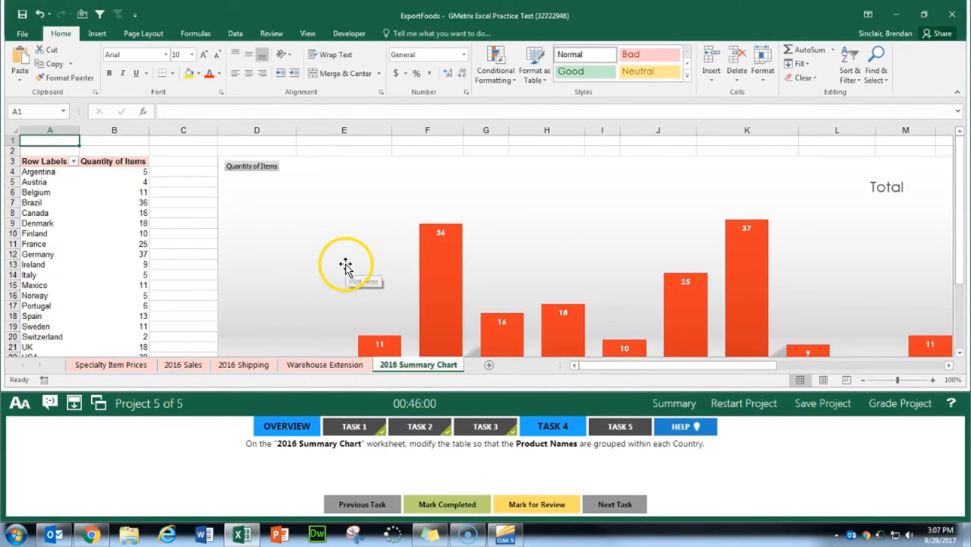
# Step: Add the Product Name field below Country in the PivotTable's rows and mark Task 4 completed
pyautogui.click(110, 241)
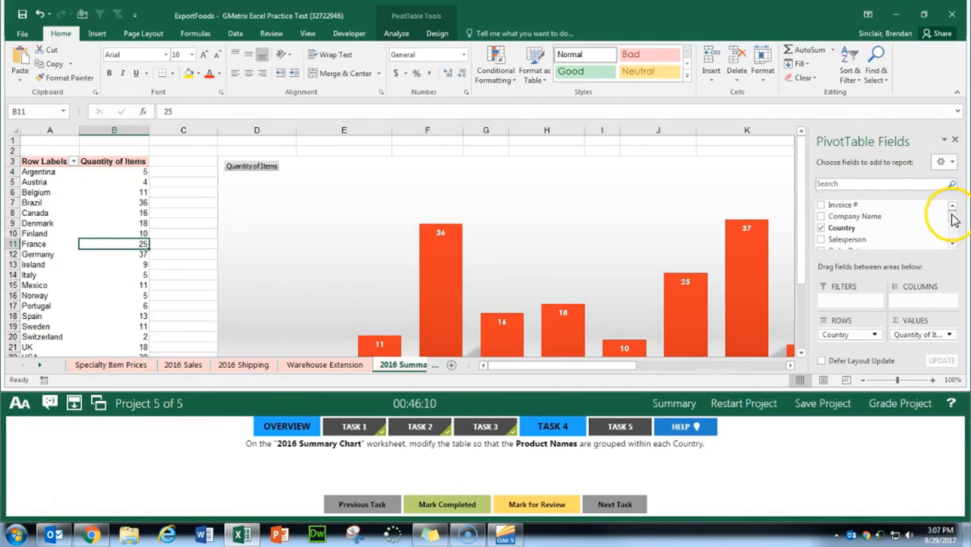
pyautogui.moveTo(955, 215); pyautogui.dragTo(954, 228)
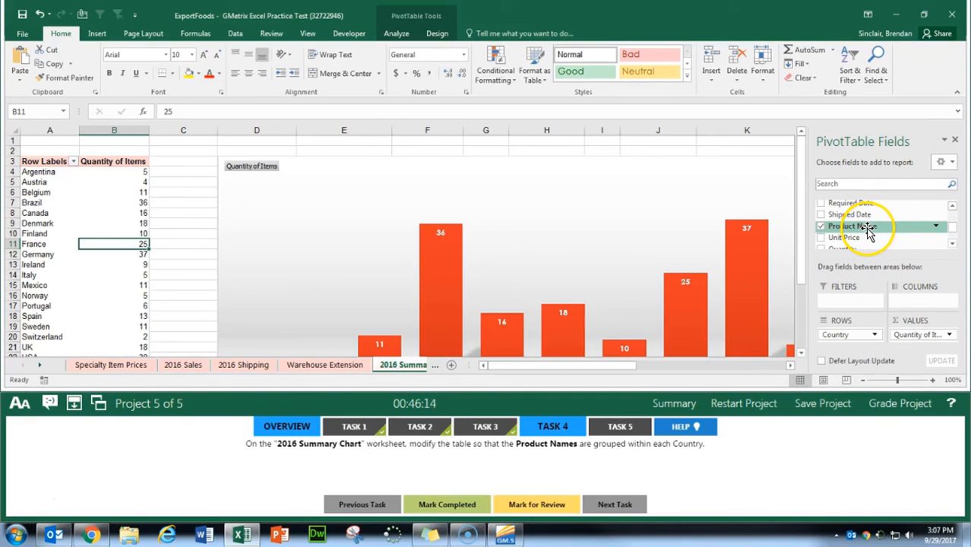
pyautogui.moveTo(868, 231); pyautogui.dragTo(865, 251)
pyautogui.moveTo(857, 325); pyautogui.dragTo(856, 340)
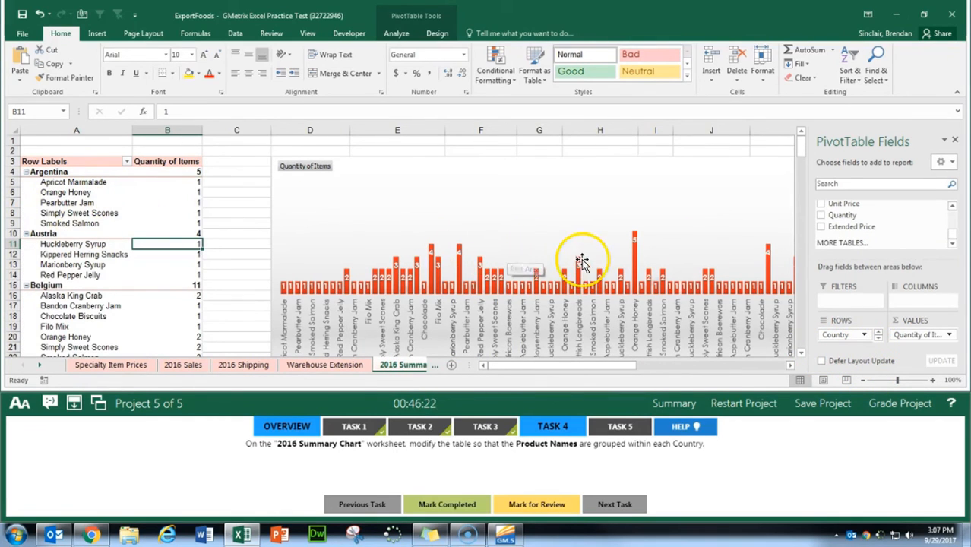
pyautogui.click(456, 507)
# Step: For Task 5, apply Style 16 to the PivotChart on the 2016 Summary Chart worksheet and mark the task completed
pyautogui.click(620, 427)
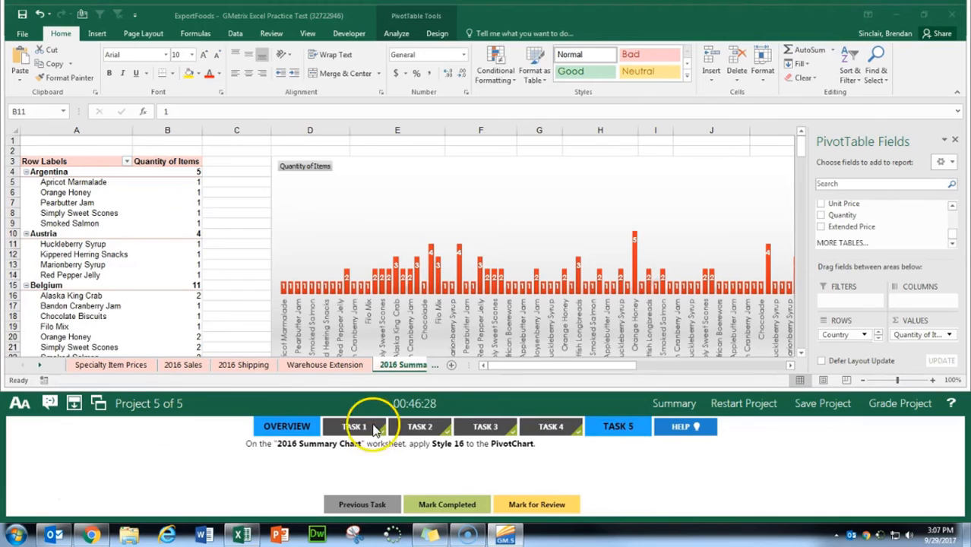
pyautogui.click(336, 206)
pyautogui.click(438, 183)
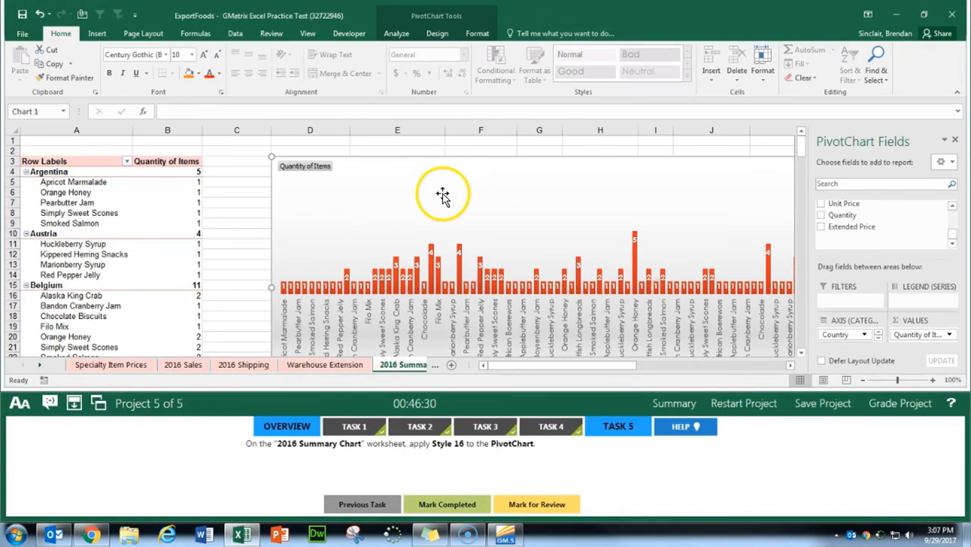
pyautogui.click(445, 36)
pyautogui.click(441, 35)
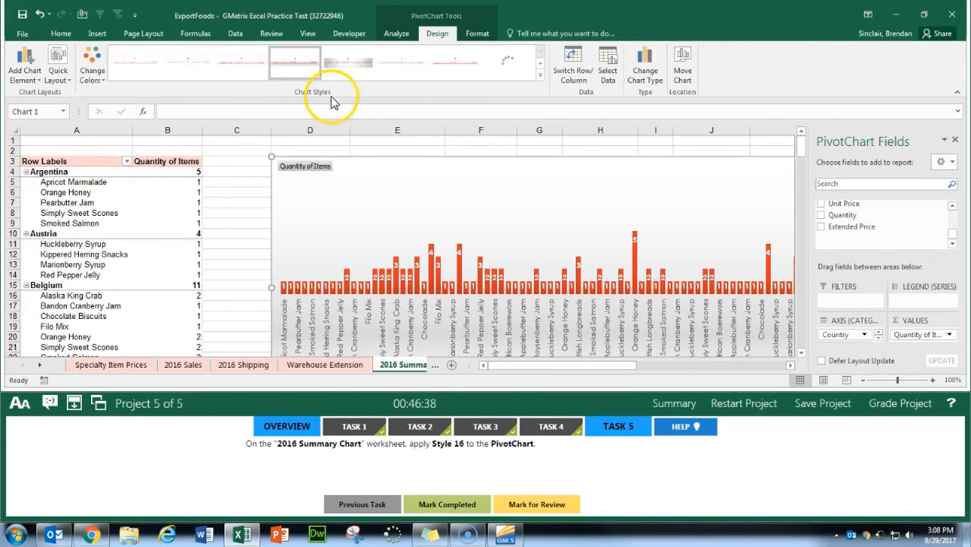
pyautogui.click(539, 75)
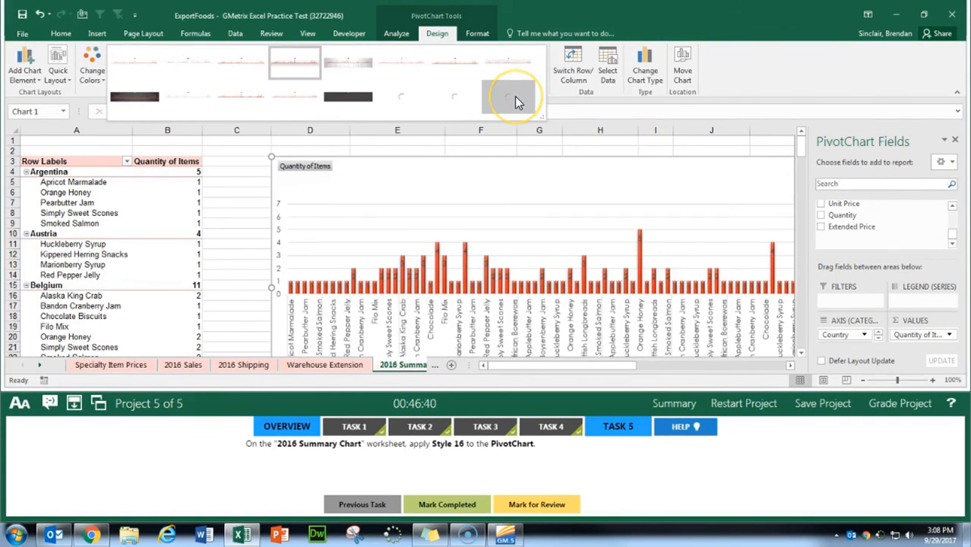
pyautogui.click(515, 97)
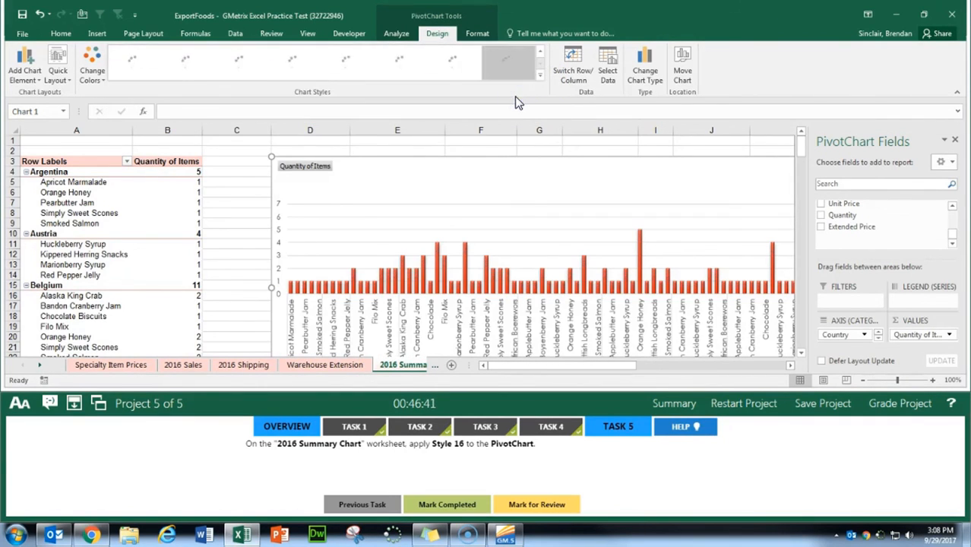
pyautogui.click(455, 505)
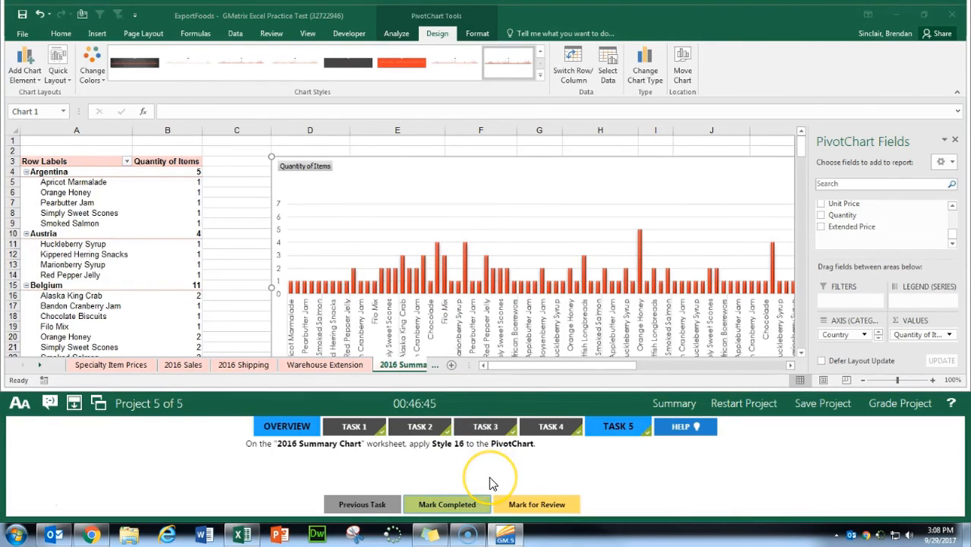